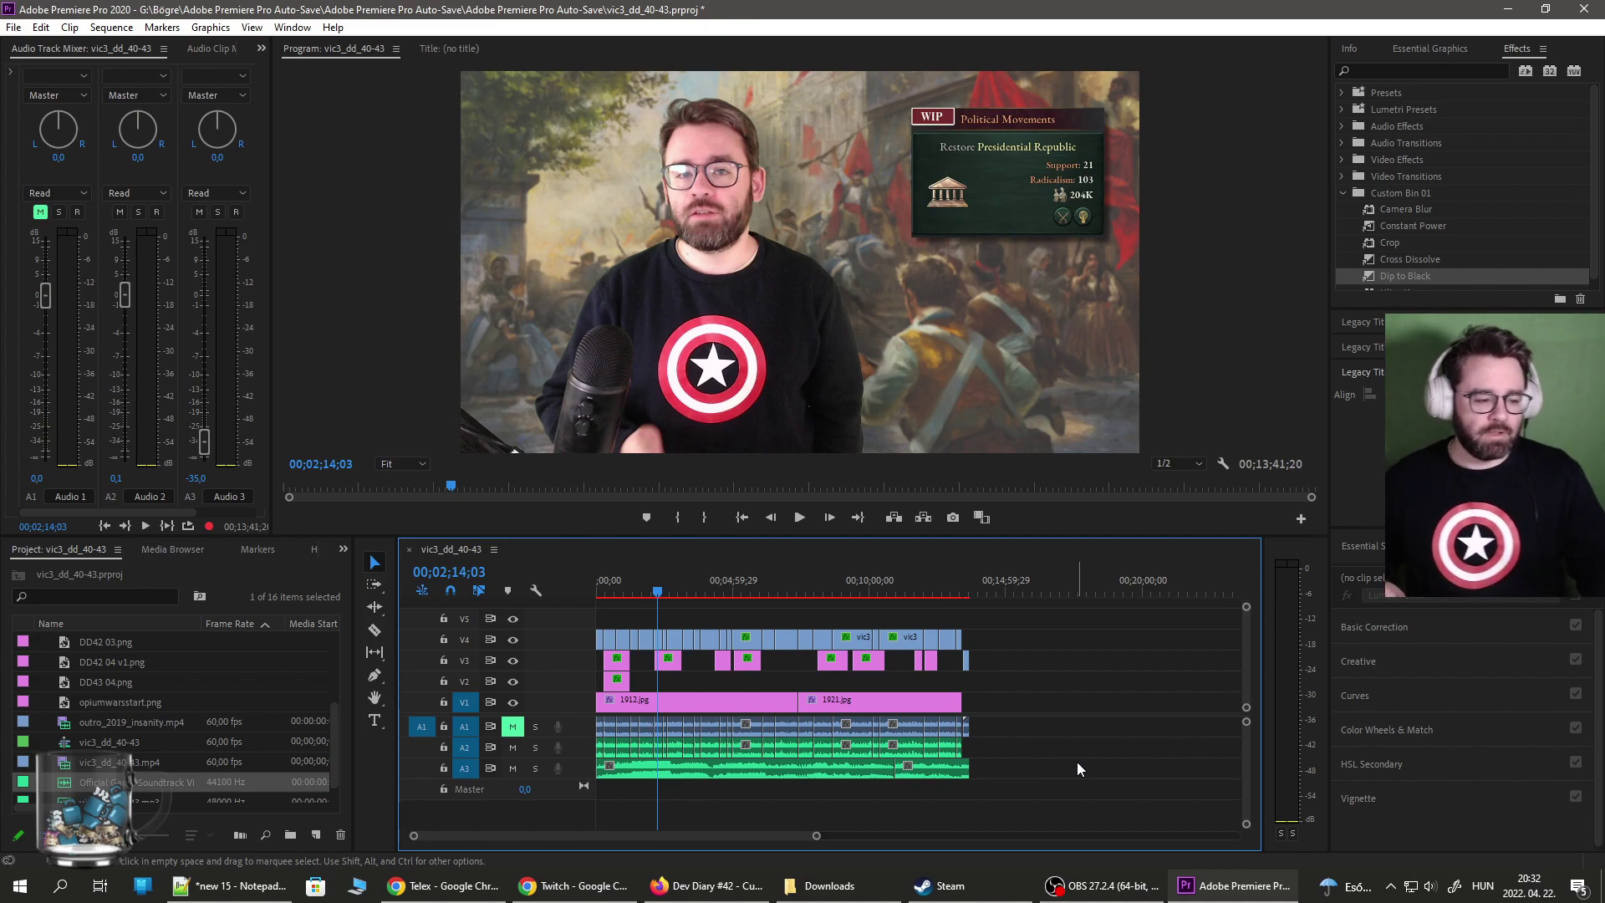
Play the sequence from 00;02;14;03 and lower the Audio 3 track volume to -37.6 dB.
scroll(649, 798, "up", 4)
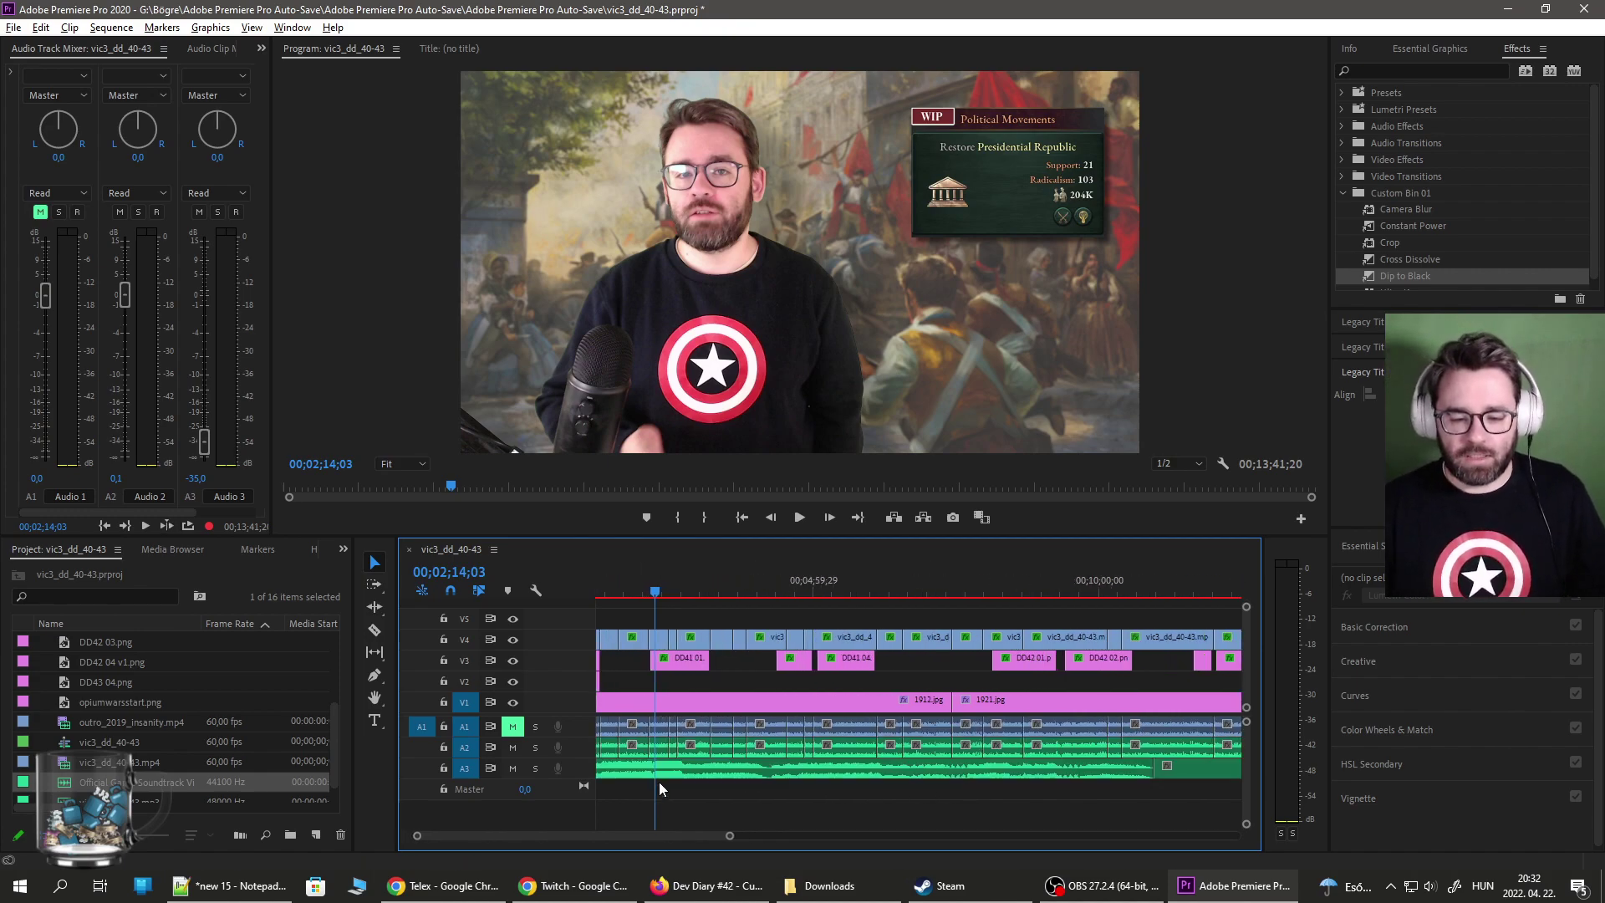
key("space")
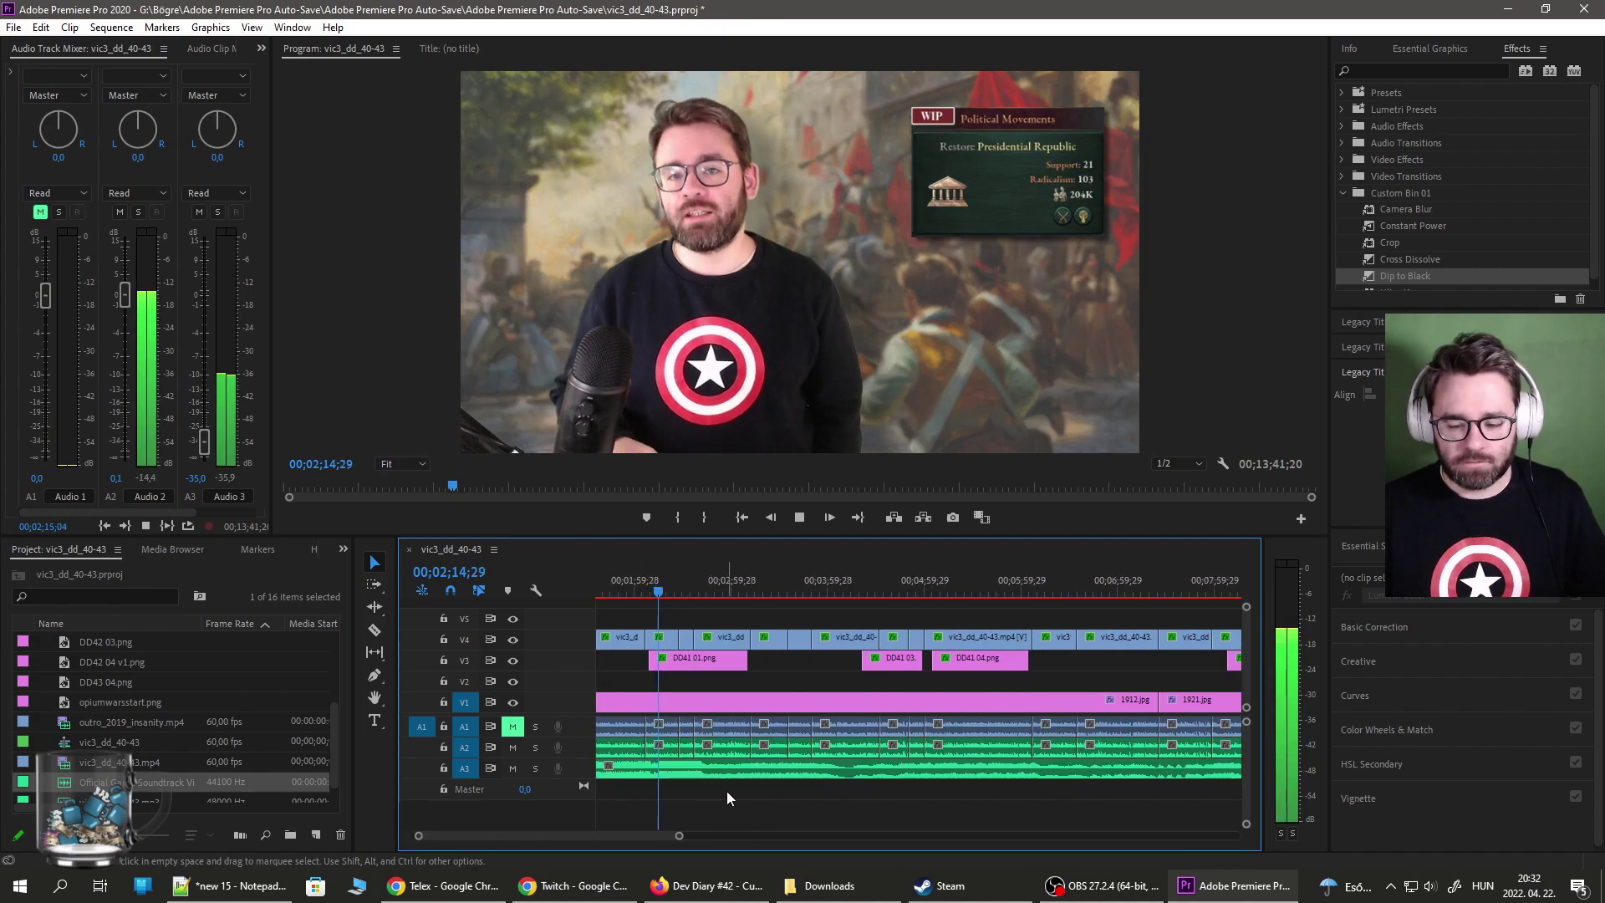
scroll(720, 785, "down", 2)
scroll(721, 785, "down", 2)
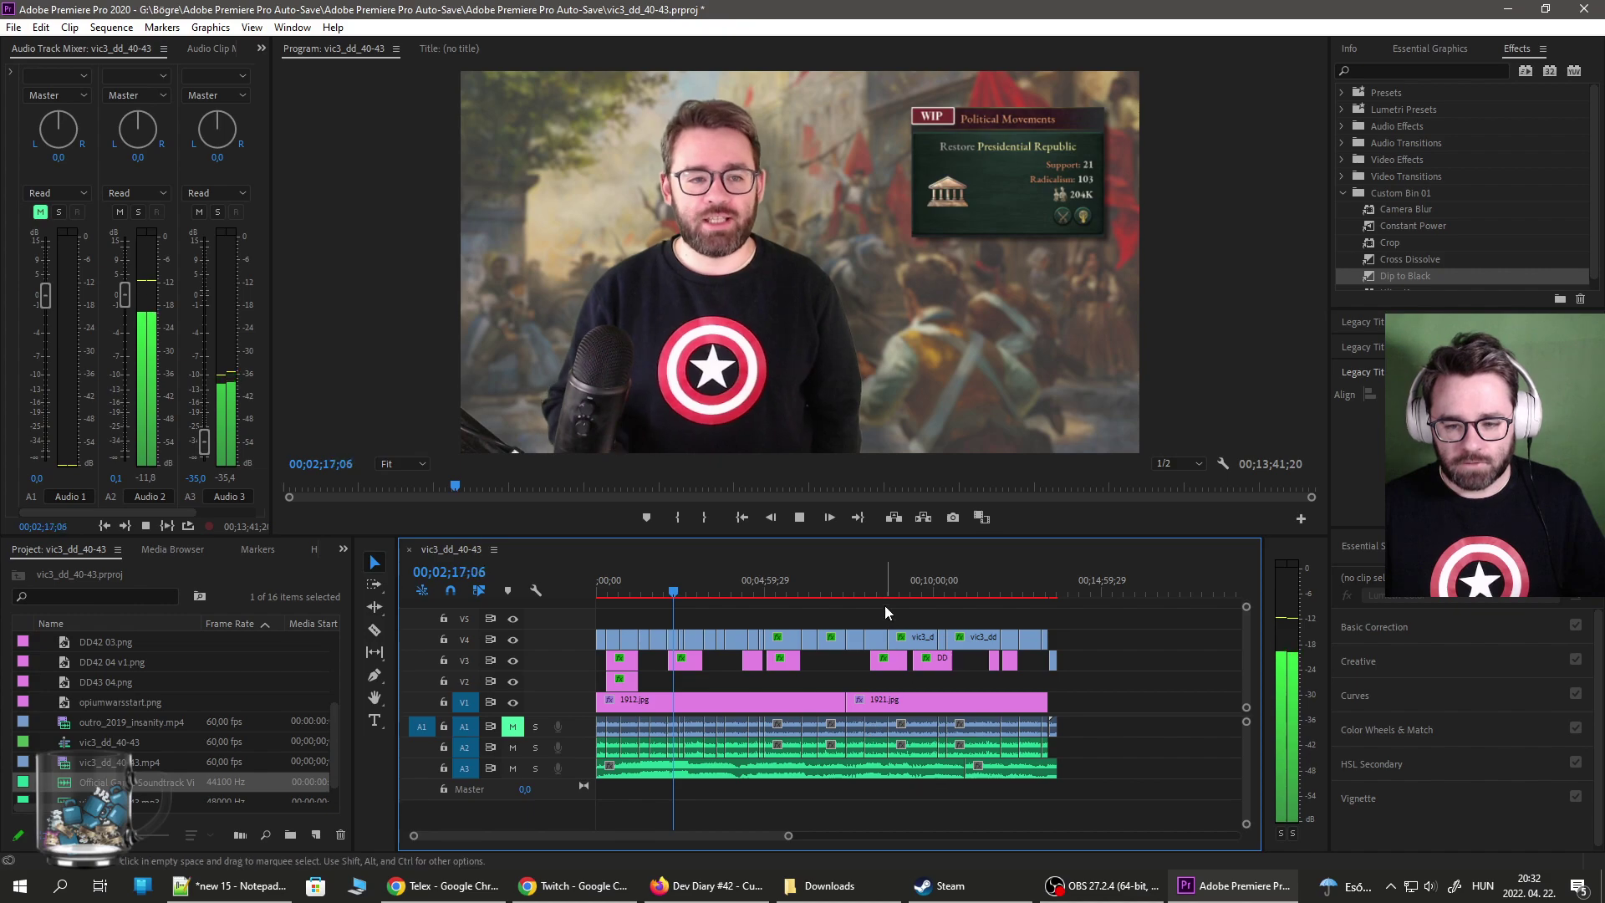
left_click_drag(204, 441, 207, 452)
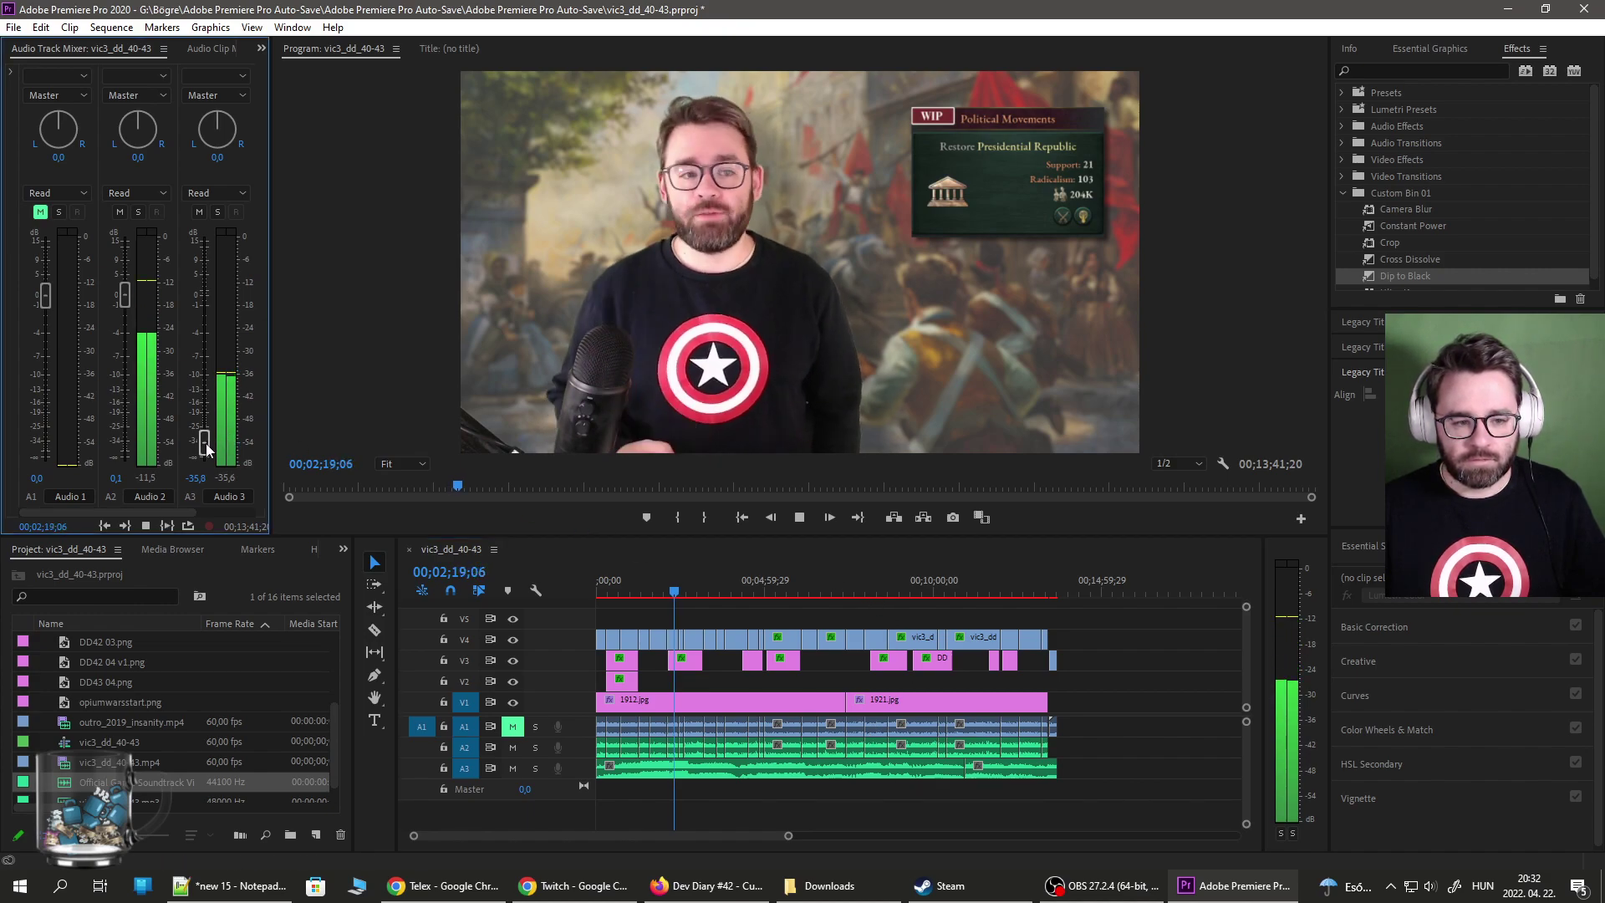
Play from 00;11;34;23 and raise the clip volume of the second music clip on Audio 3 to 11.5 dB.
left_click(875, 582)
left_click(989, 591)
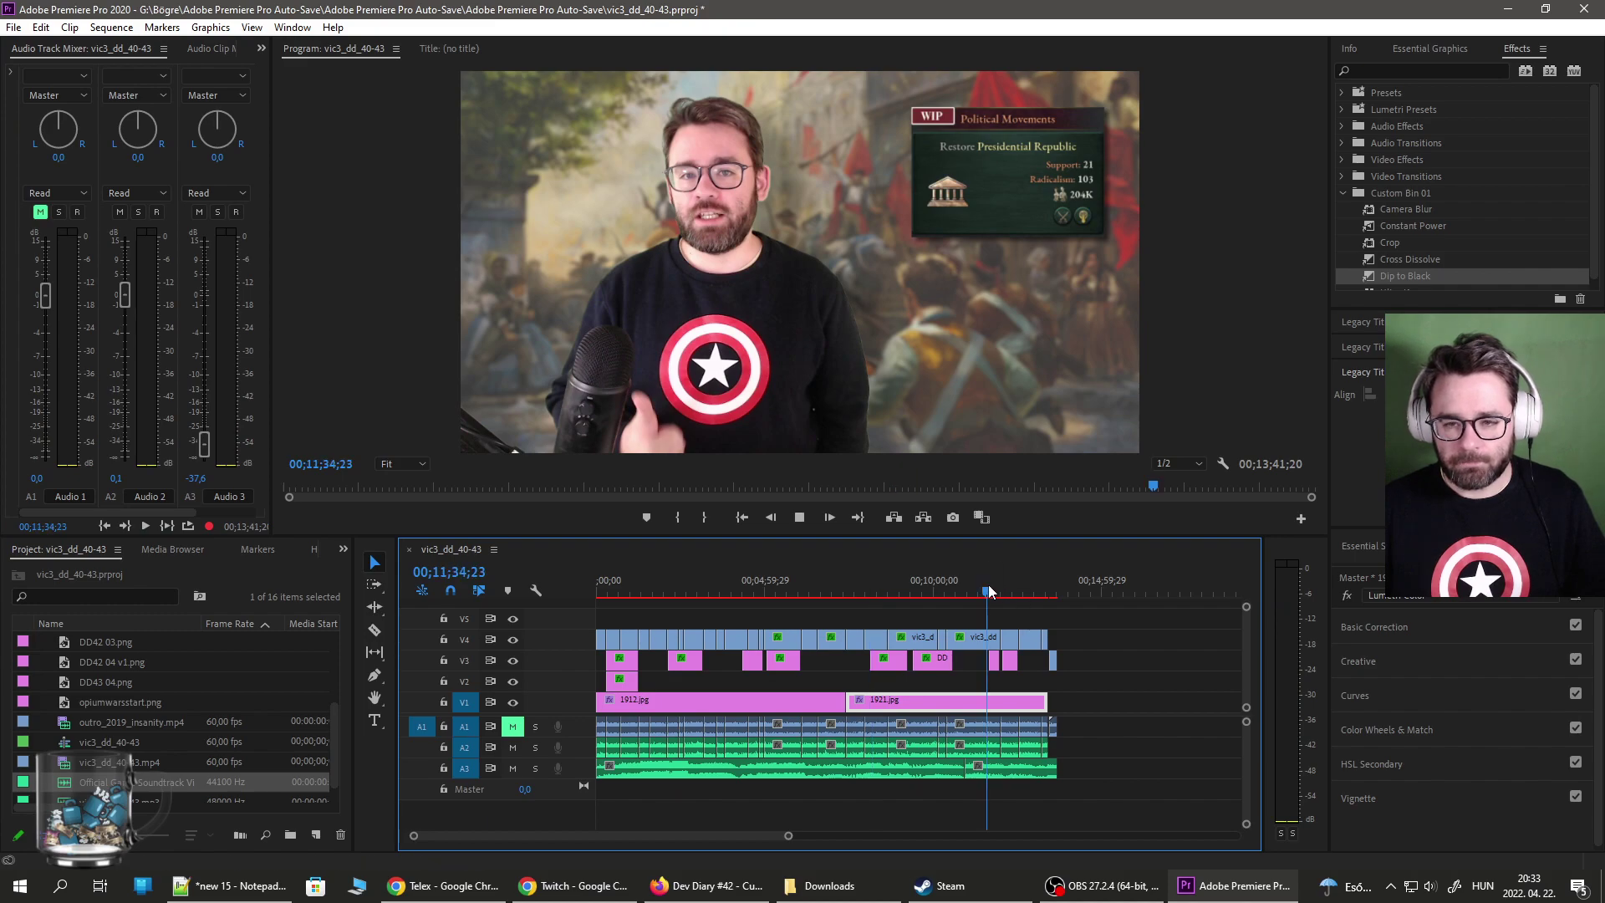
key("space")
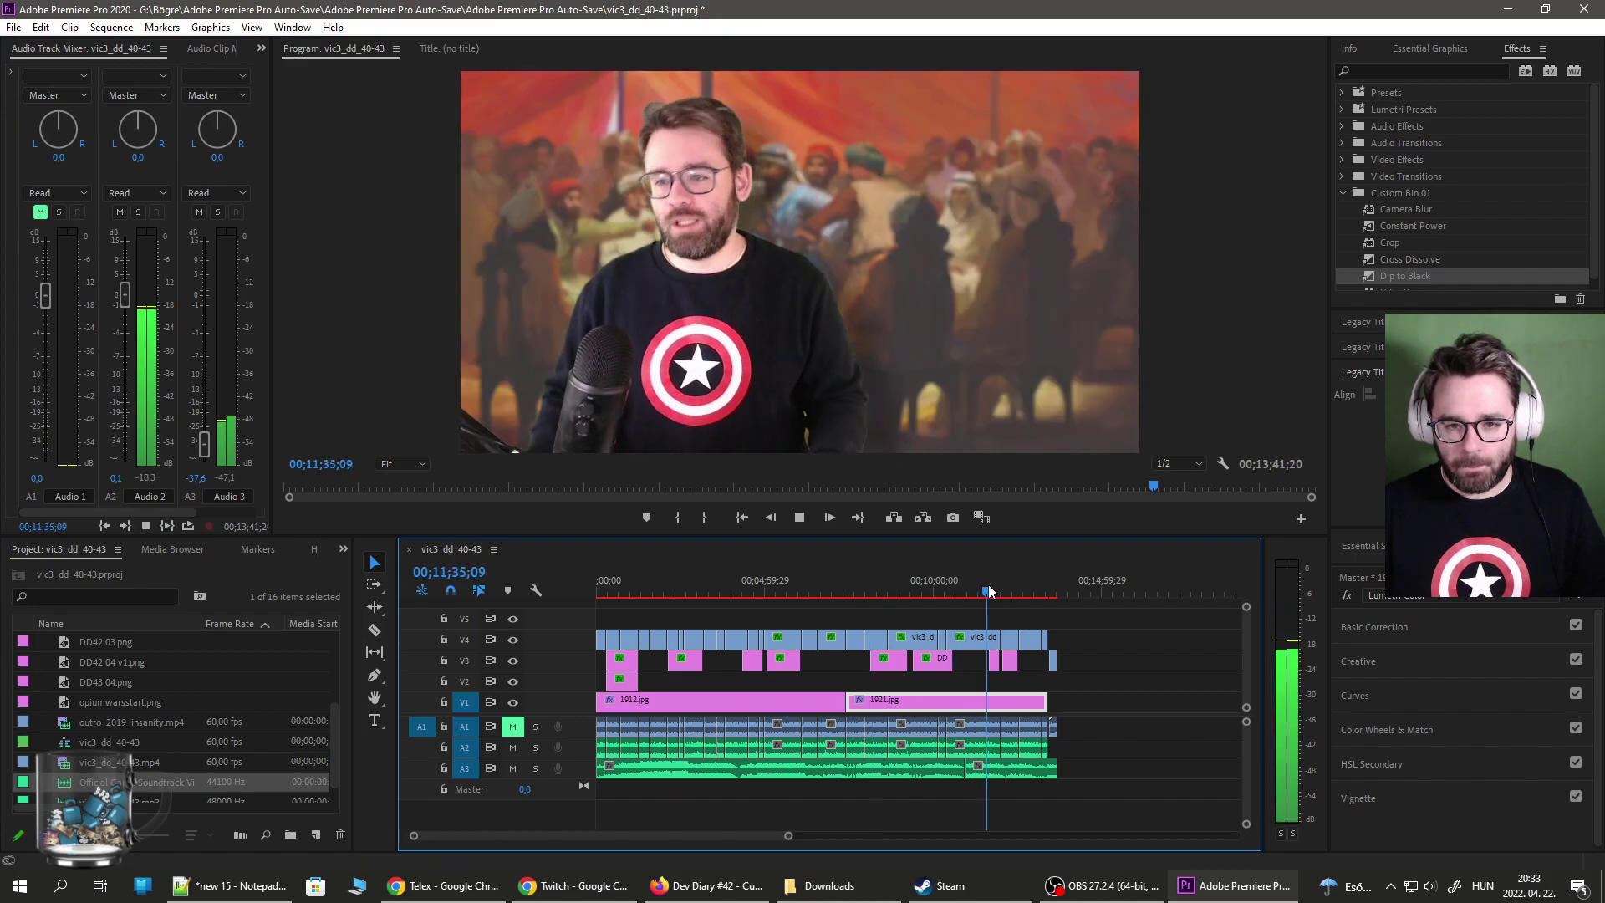
scroll(1033, 774, "up", 4)
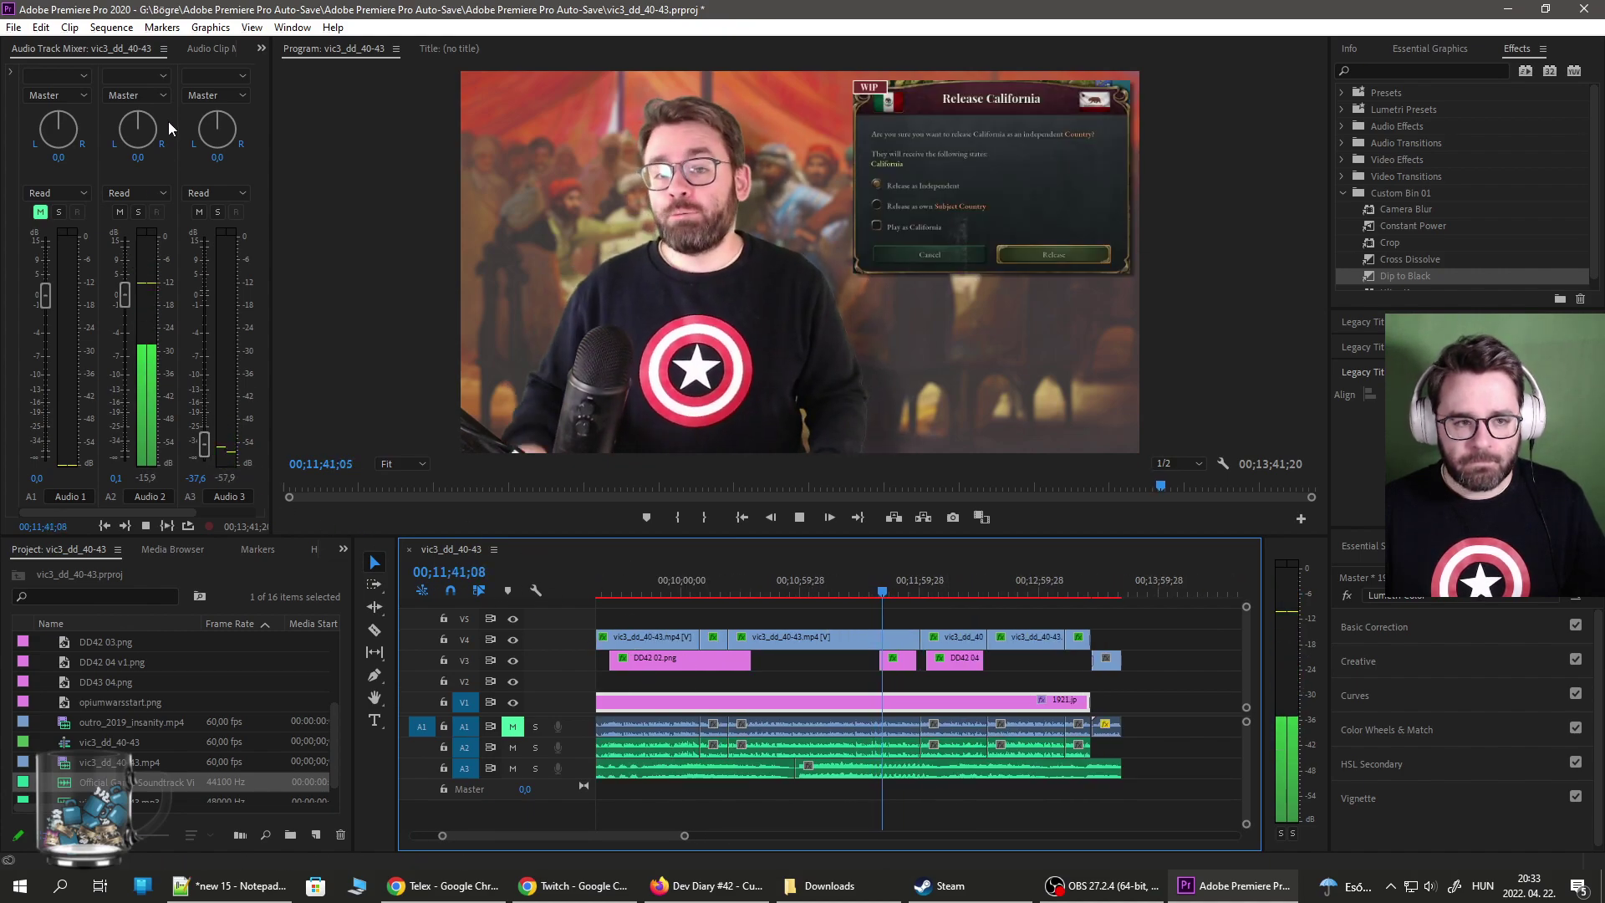
left_click(214, 49)
left_click_drag(194, 244, 197, 194)
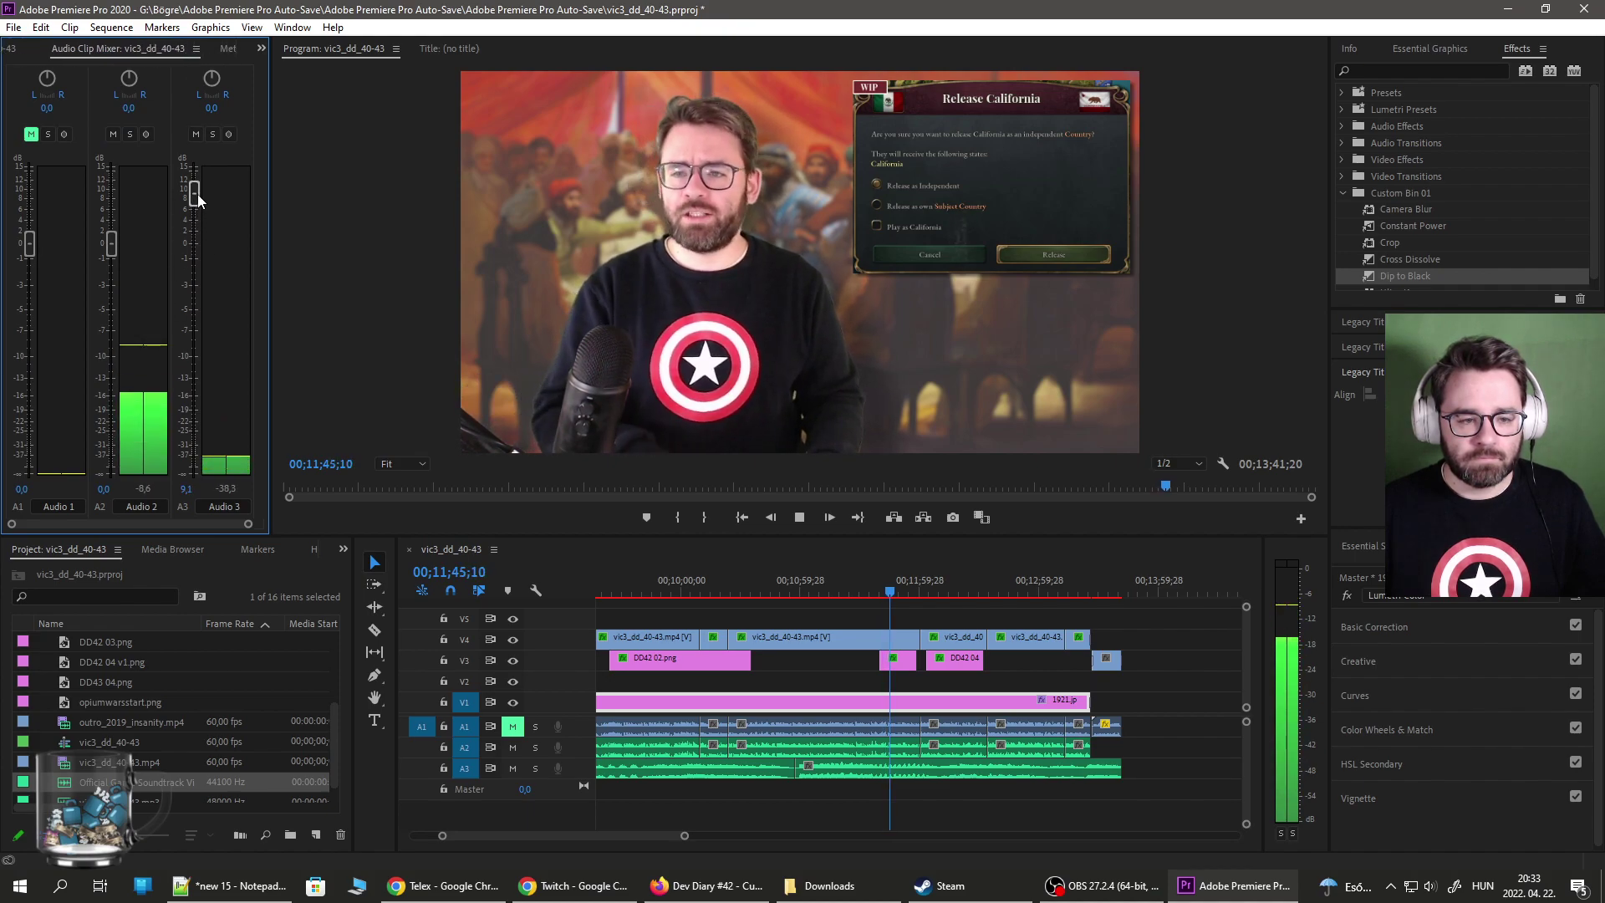
left_click(1047, 800)
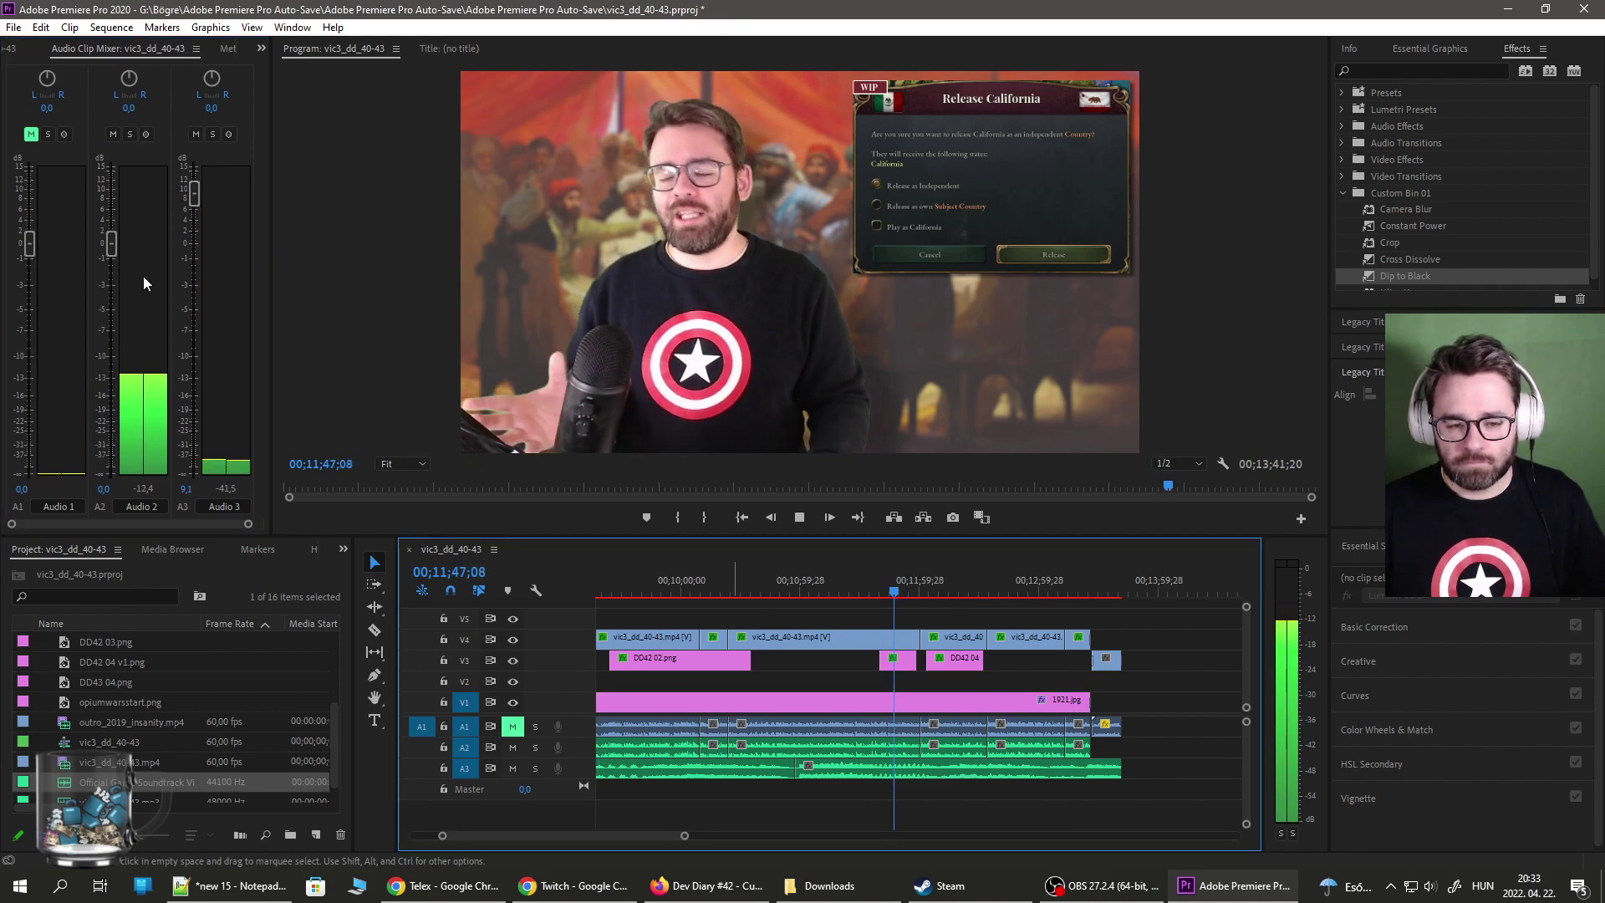
left_click_drag(194, 194, 196, 182)
key("space")
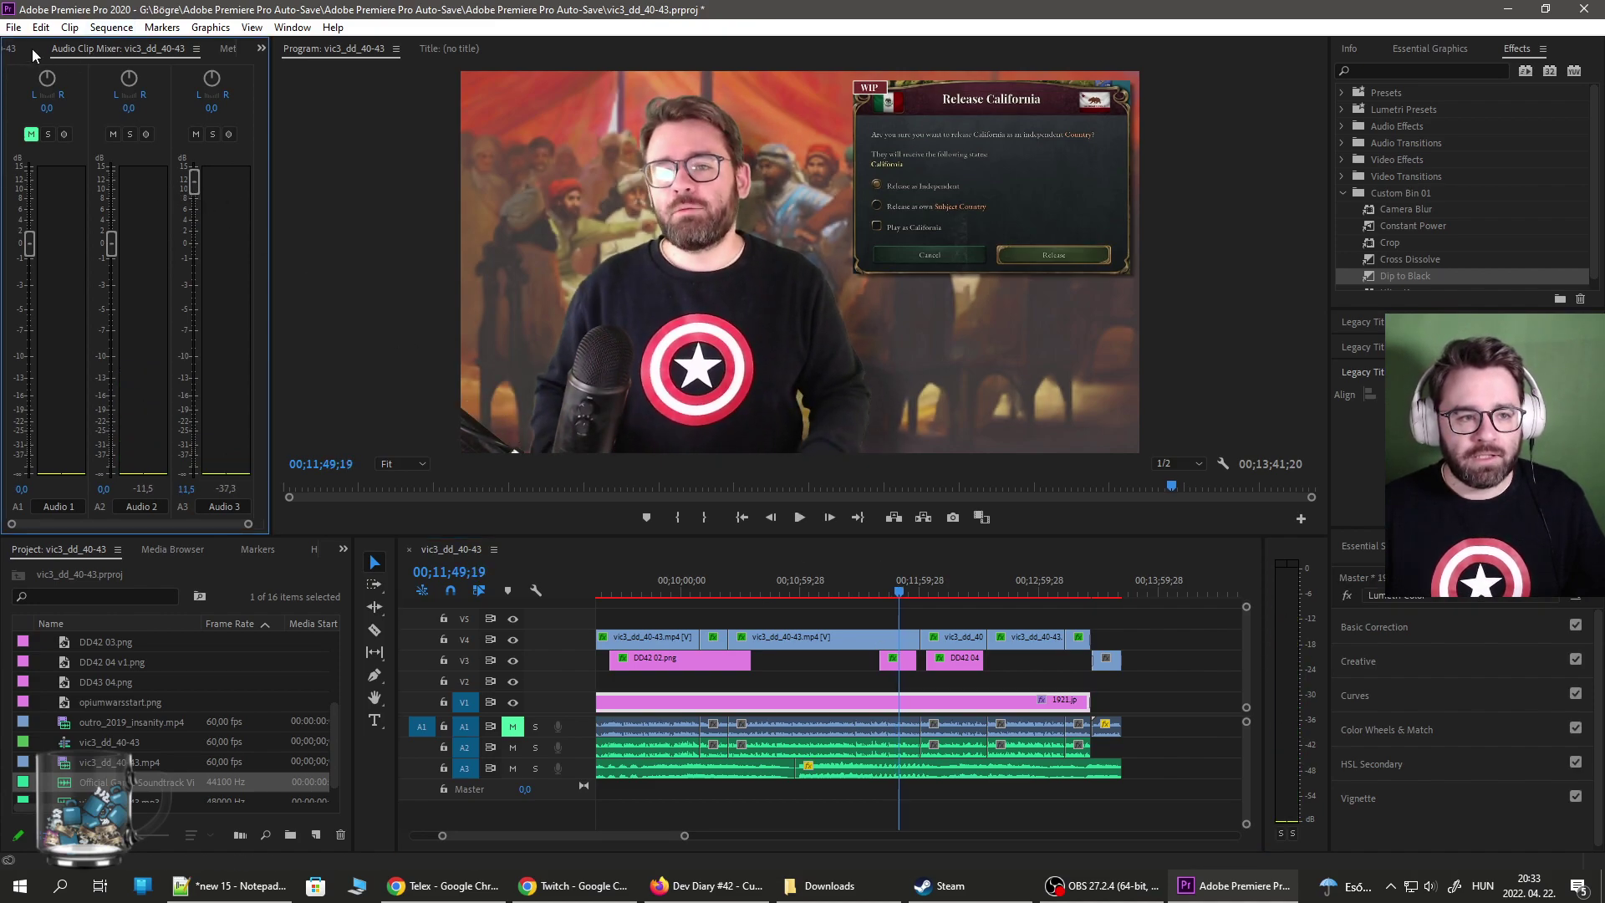
Return the Audio 3 track volume to about 0 dB and lower the second music clip's volume to -24.3 dB.
left_click(32, 49)
left_click_drag(203, 445, 201, 361)
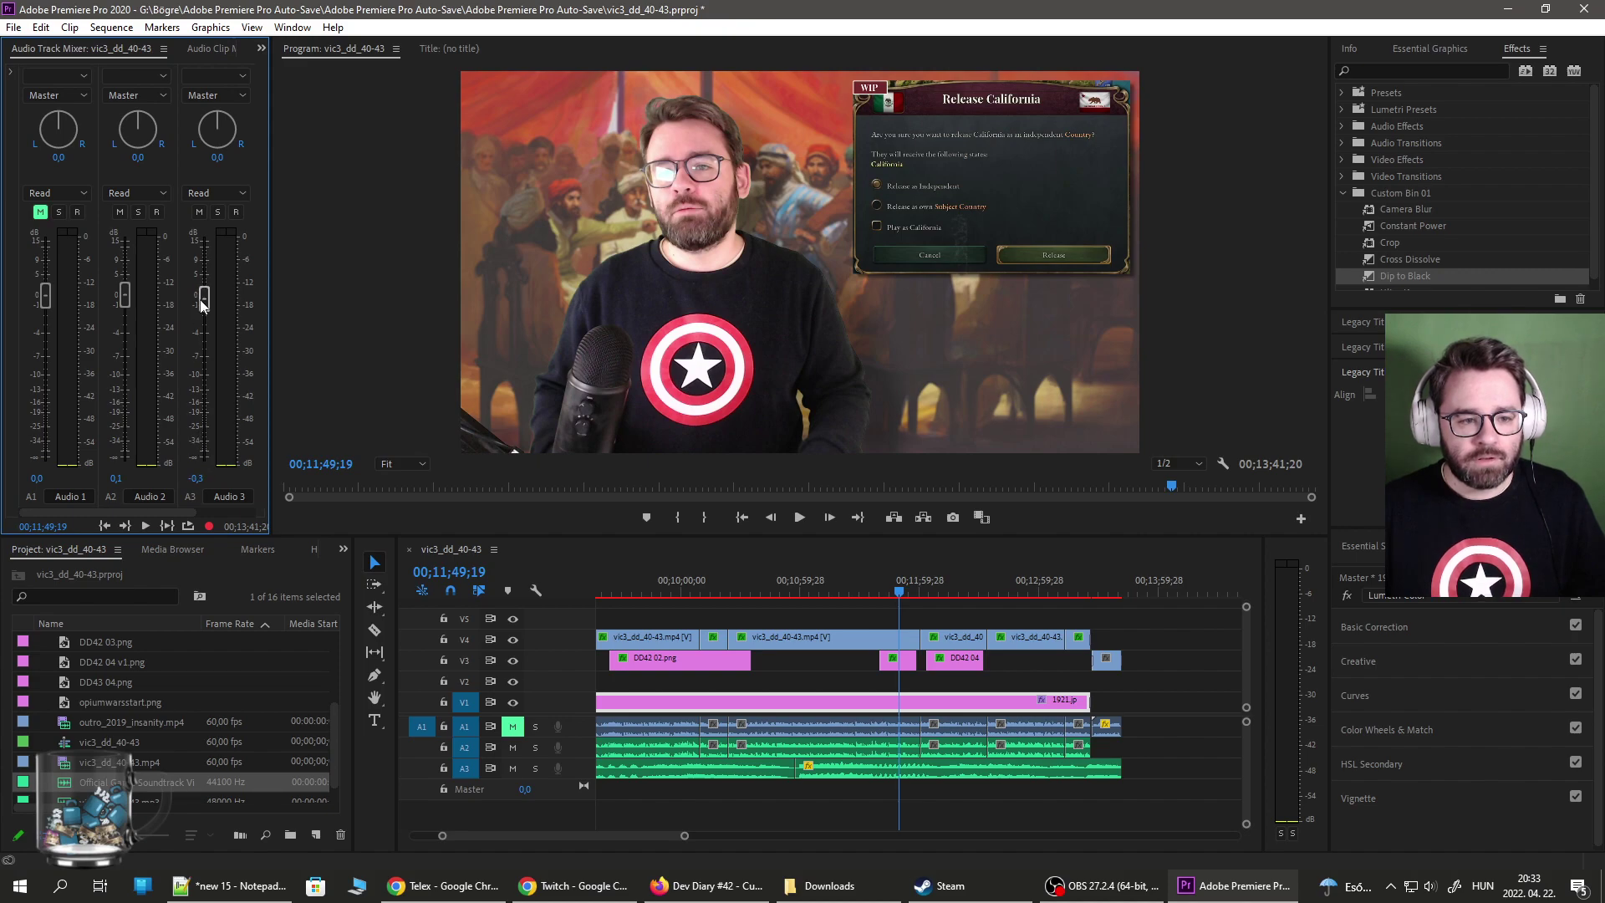
left_click(956, 765)
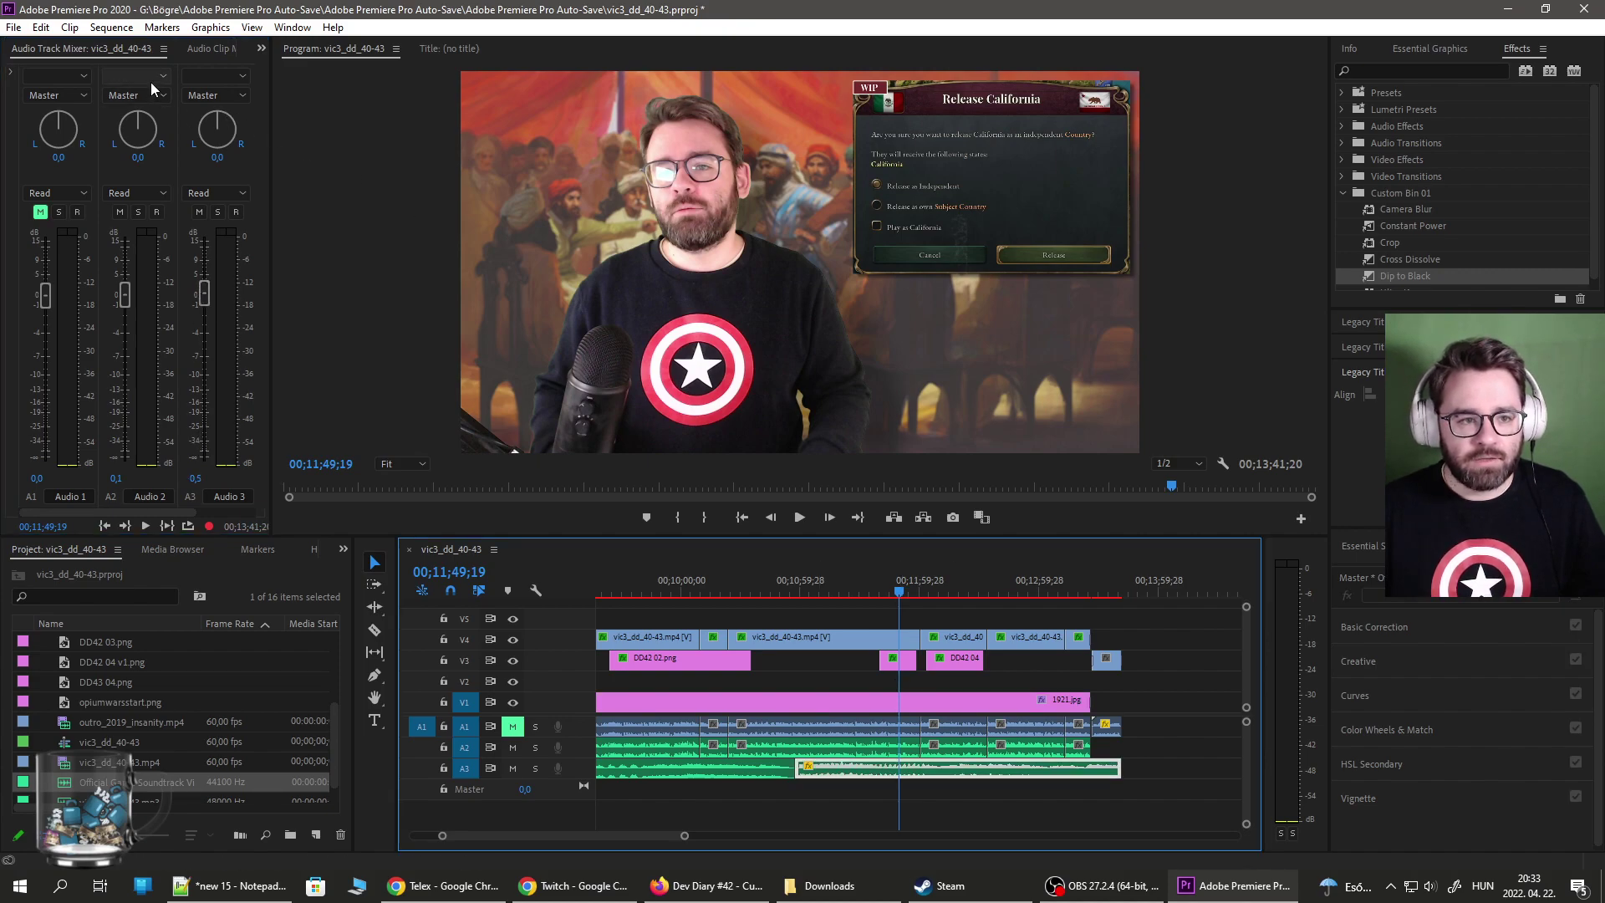
left_click(209, 50)
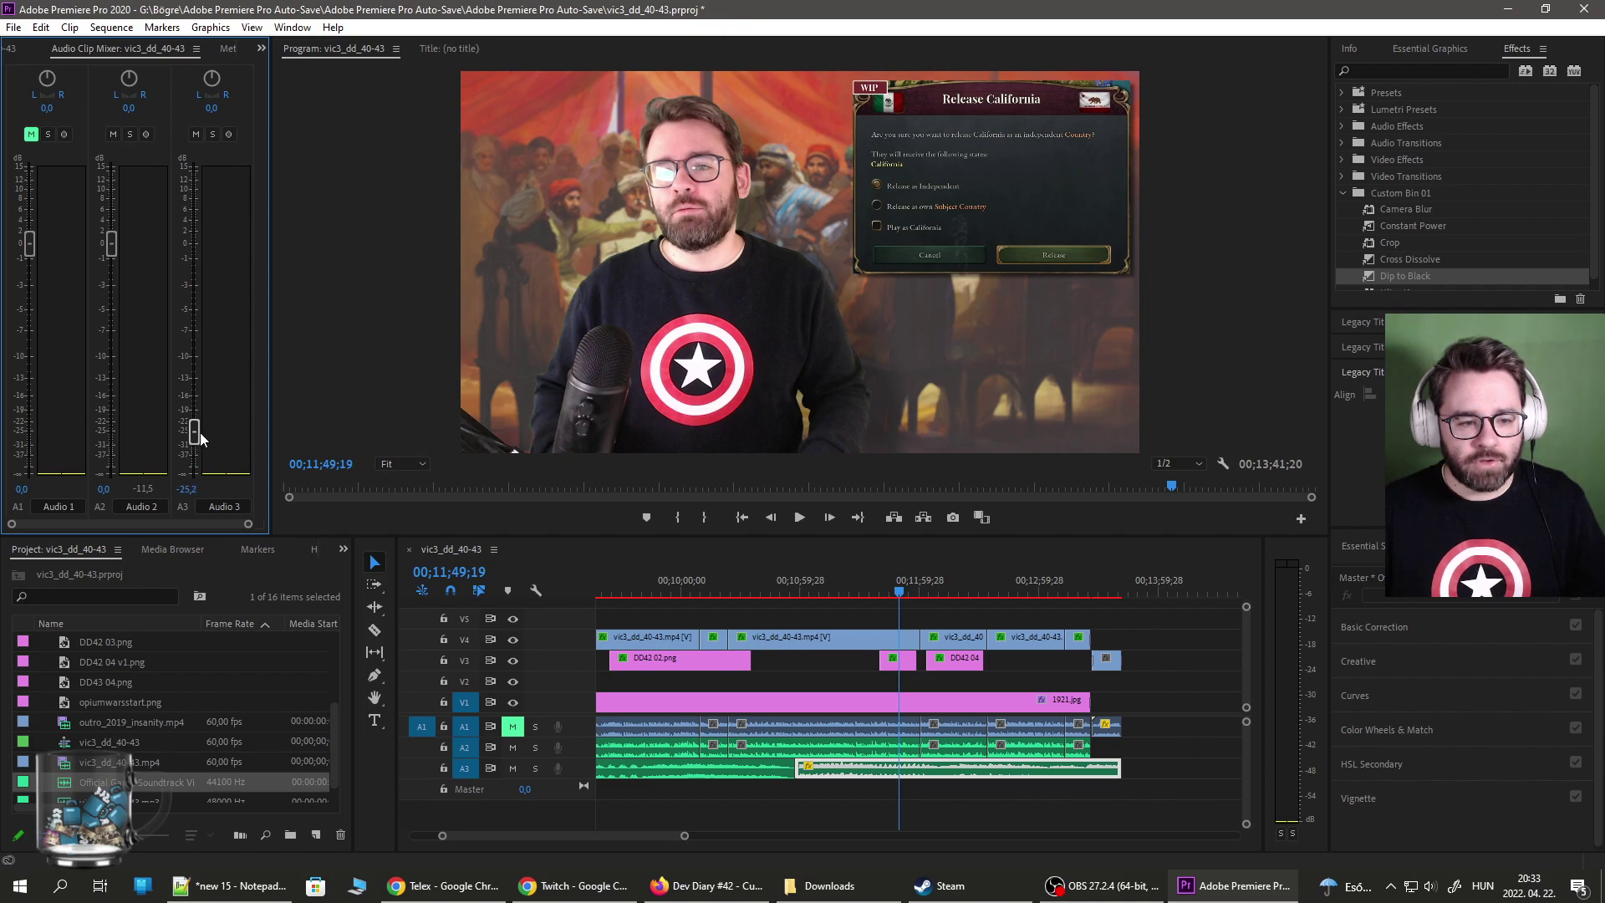
Lower the first music clip's volume on Audio 3 to about -25.5 dB while playing around 00;10;30.
left_click(742, 585)
left_click(774, 765)
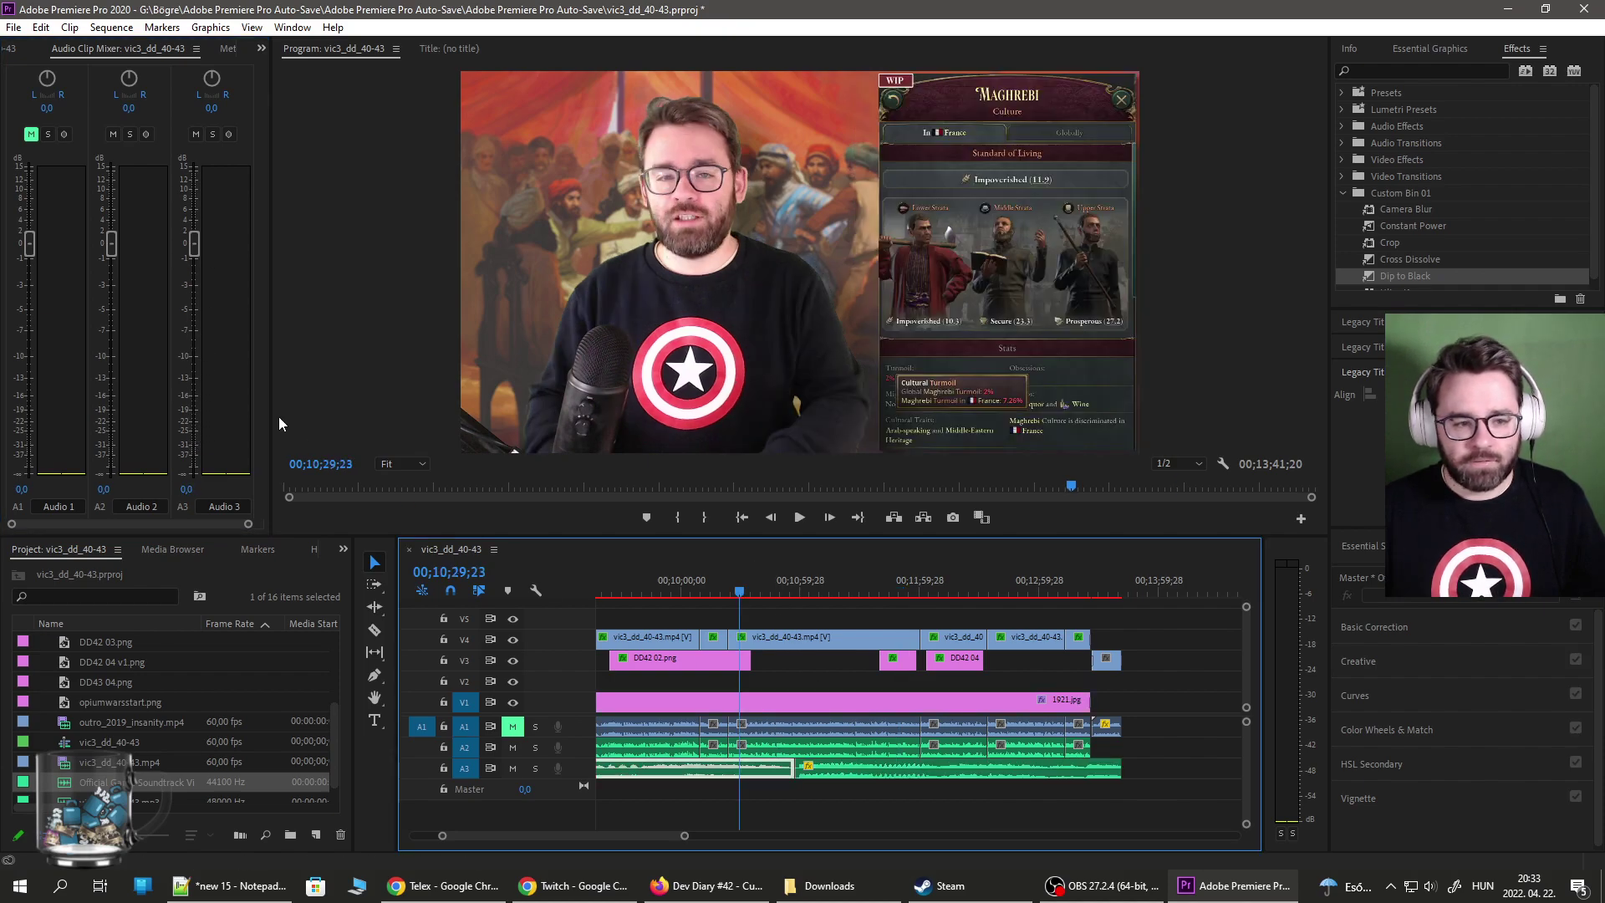
left_click_drag(194, 245, 197, 336)
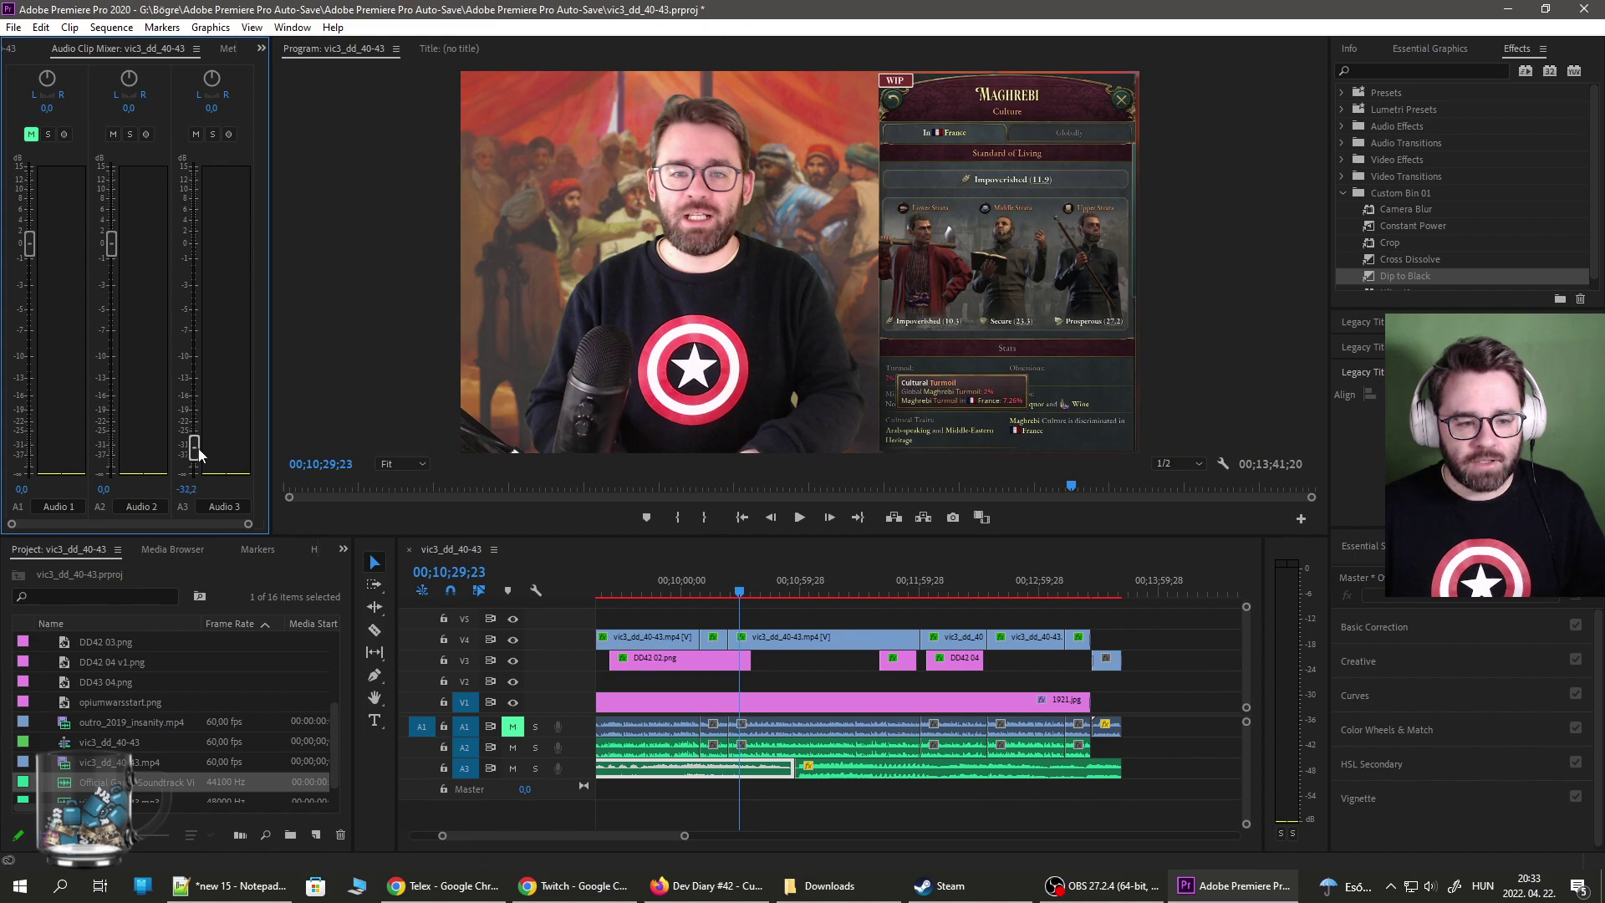
key("space")
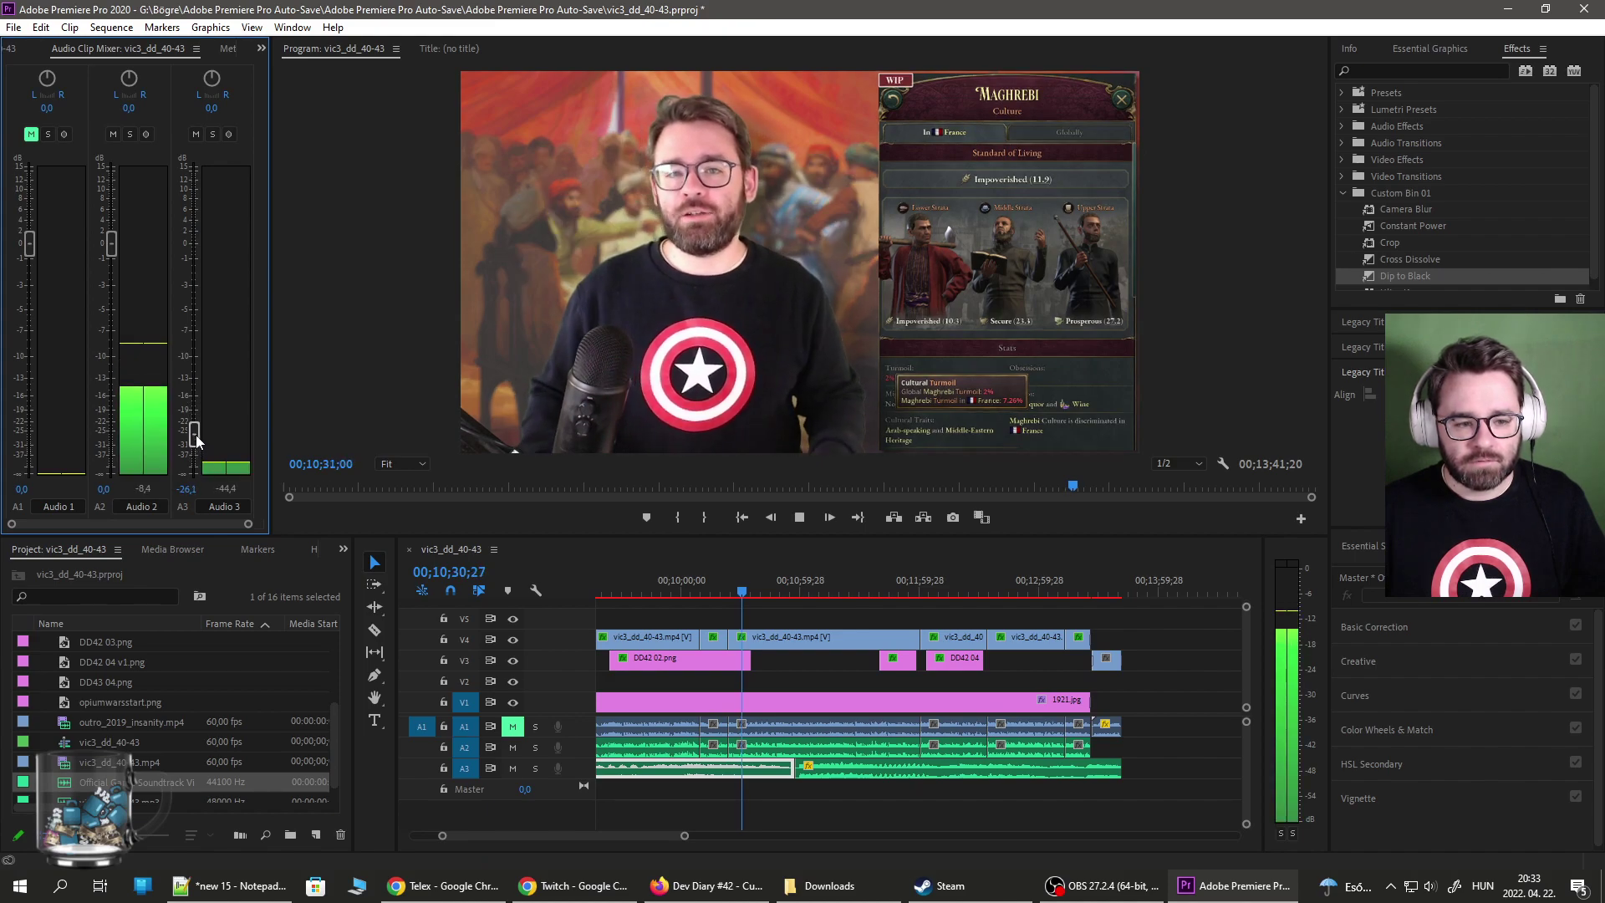
left_click_drag(194, 433, 194, 428)
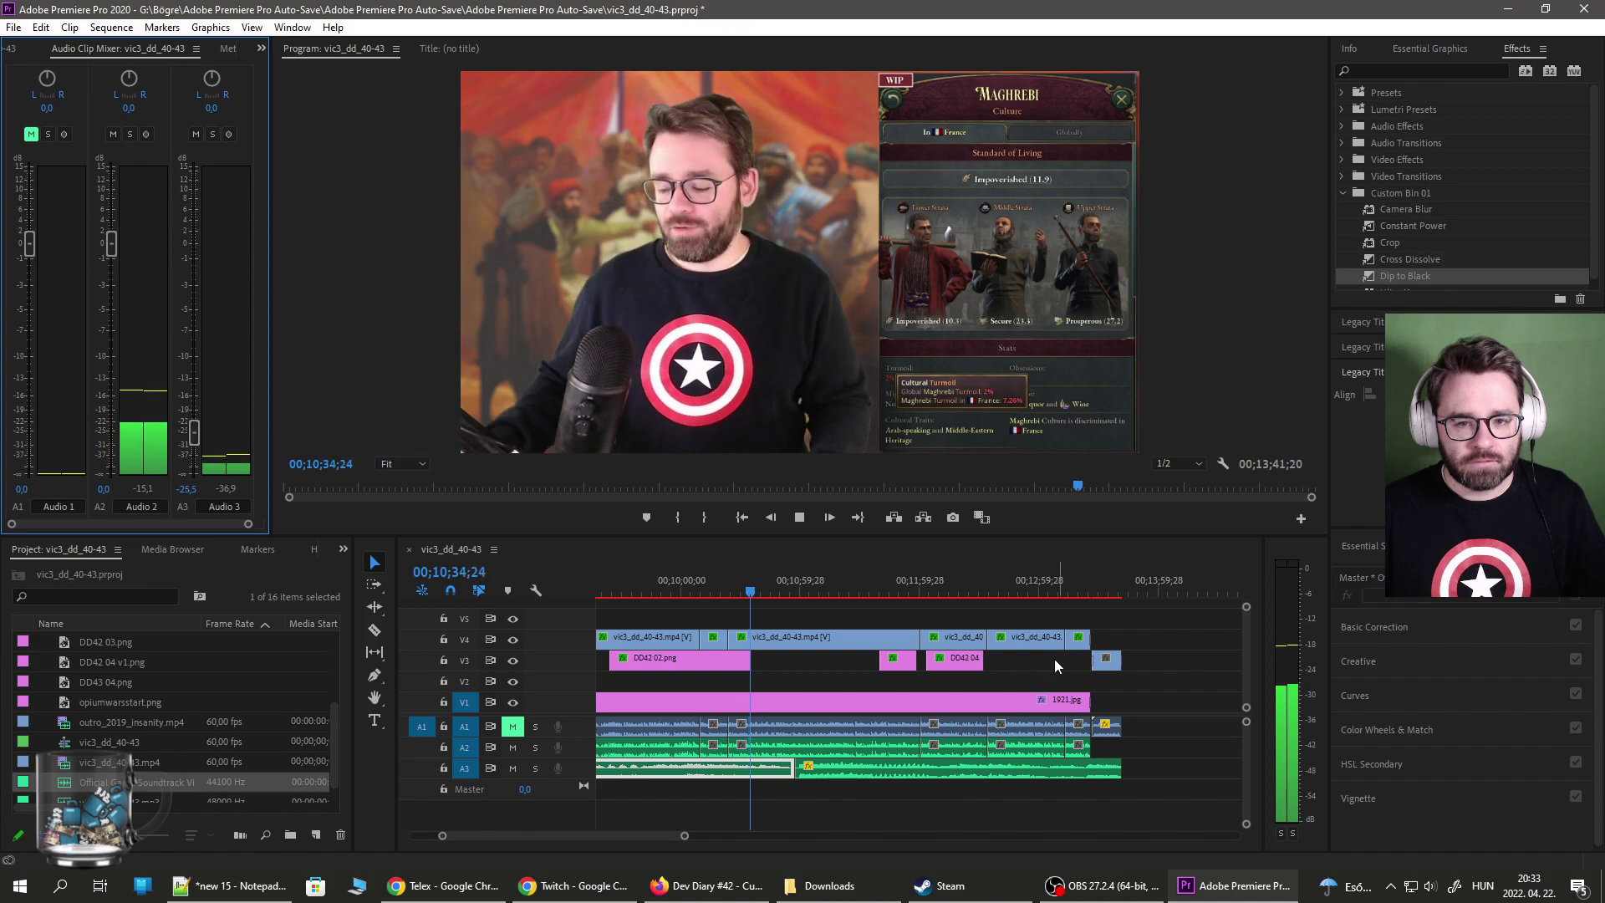
Play from 00;12;10;07 to check the second music clip's level under the voice.
left_click(942, 583)
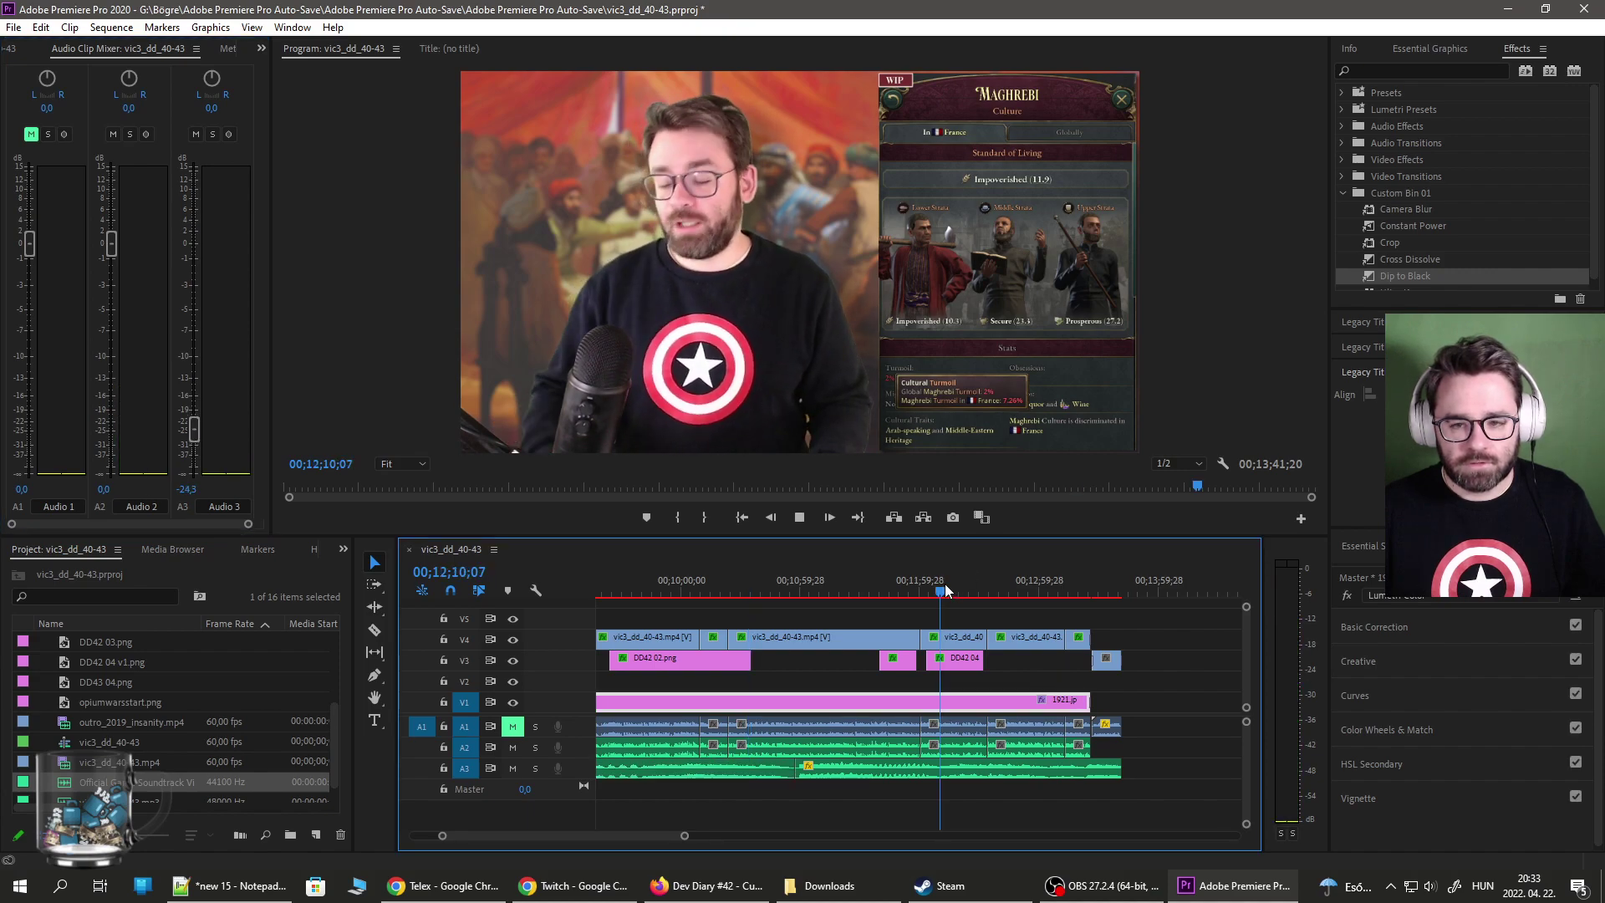
key("space")
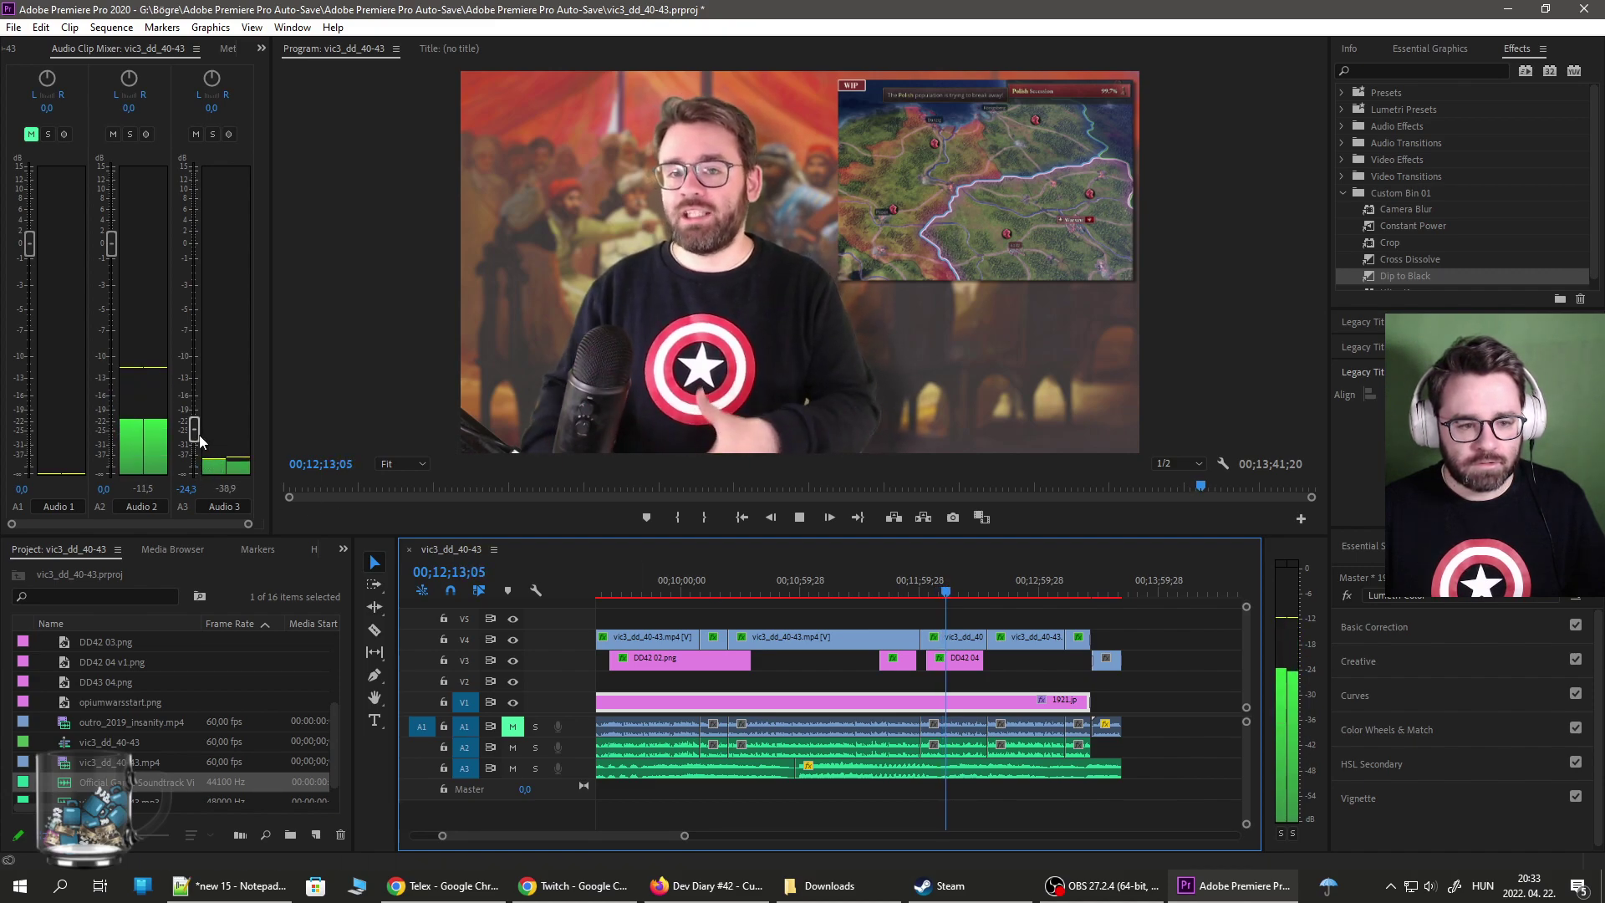
key("space")
Split the music clip on A3 where the main video clip ends, just before outro_2019_insanity.mp4.
scroll(1151, 791, "up", 5)
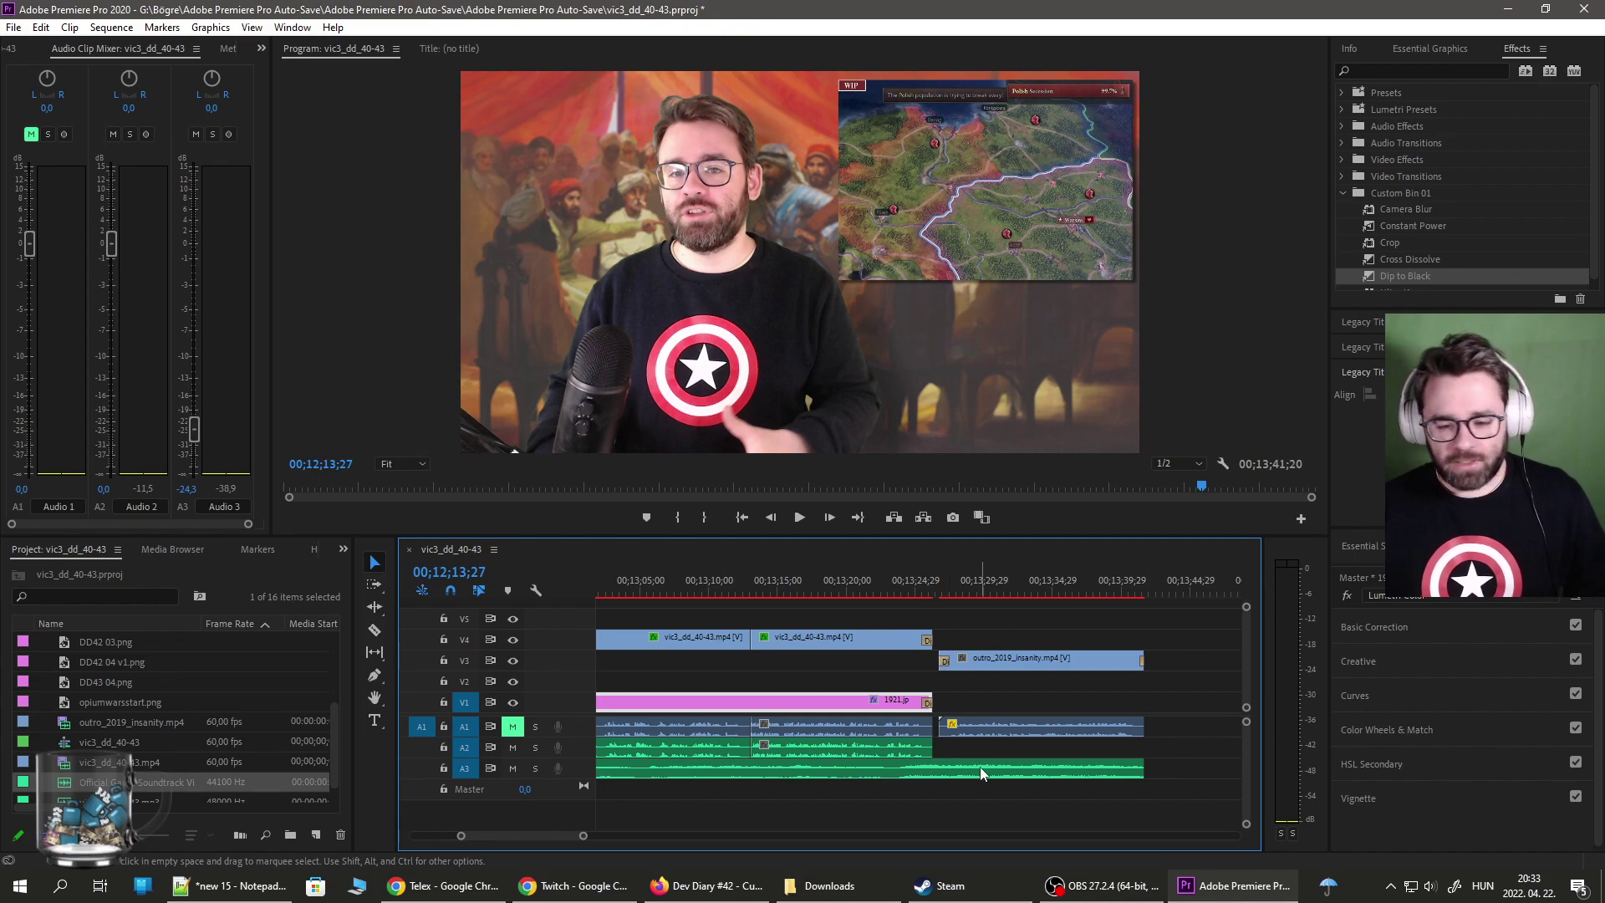
scroll(976, 786, "up", 4)
key("c")
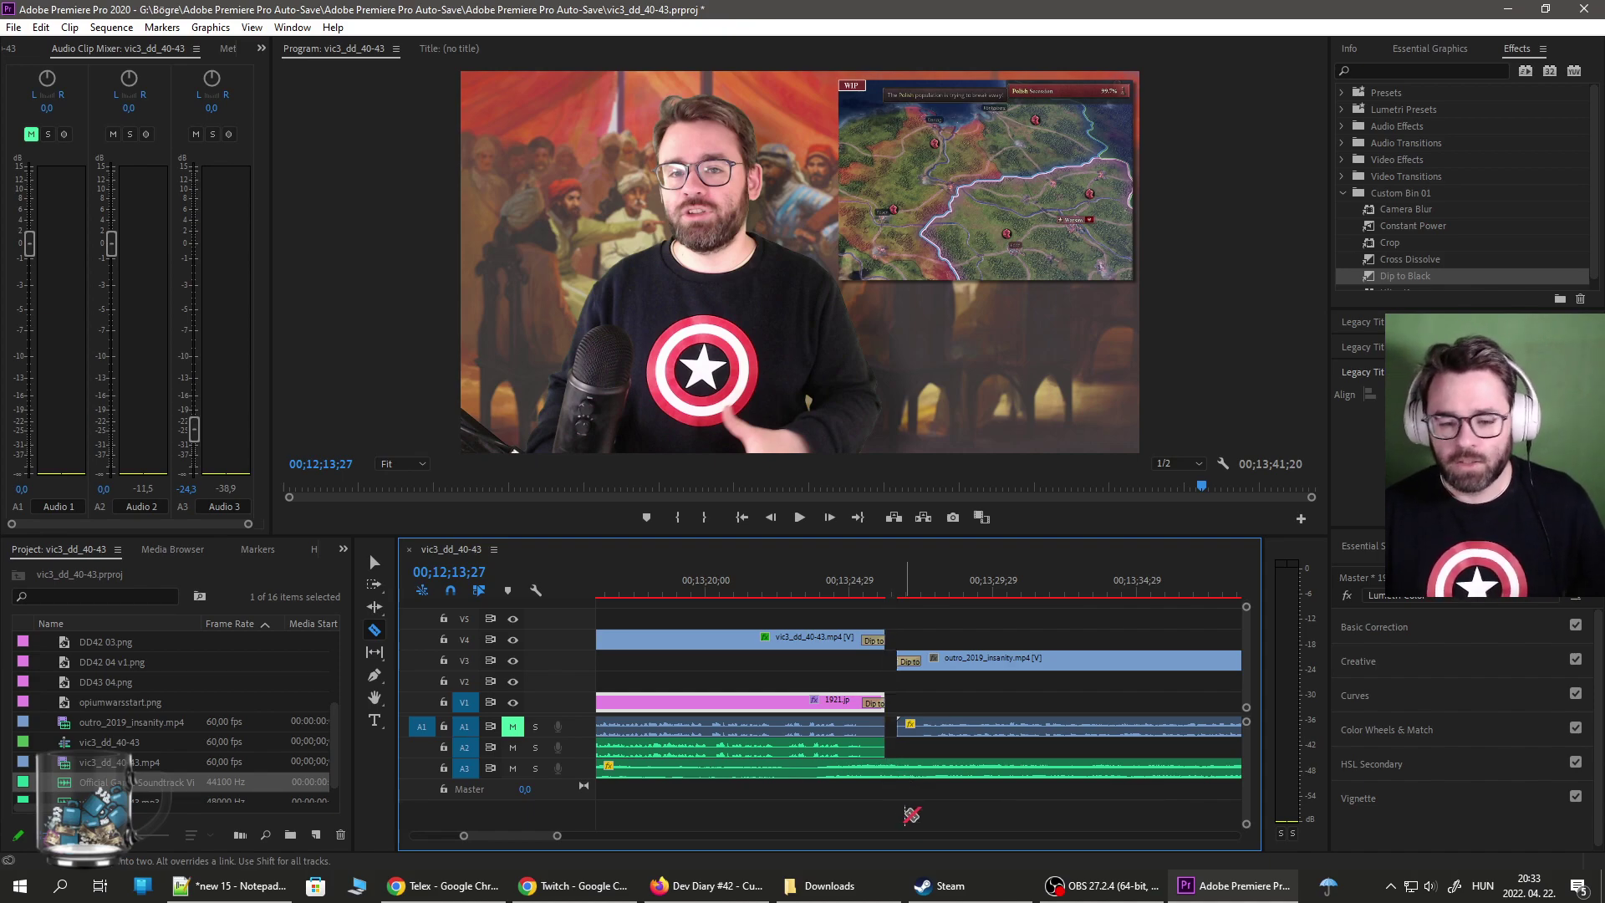
key("Up")
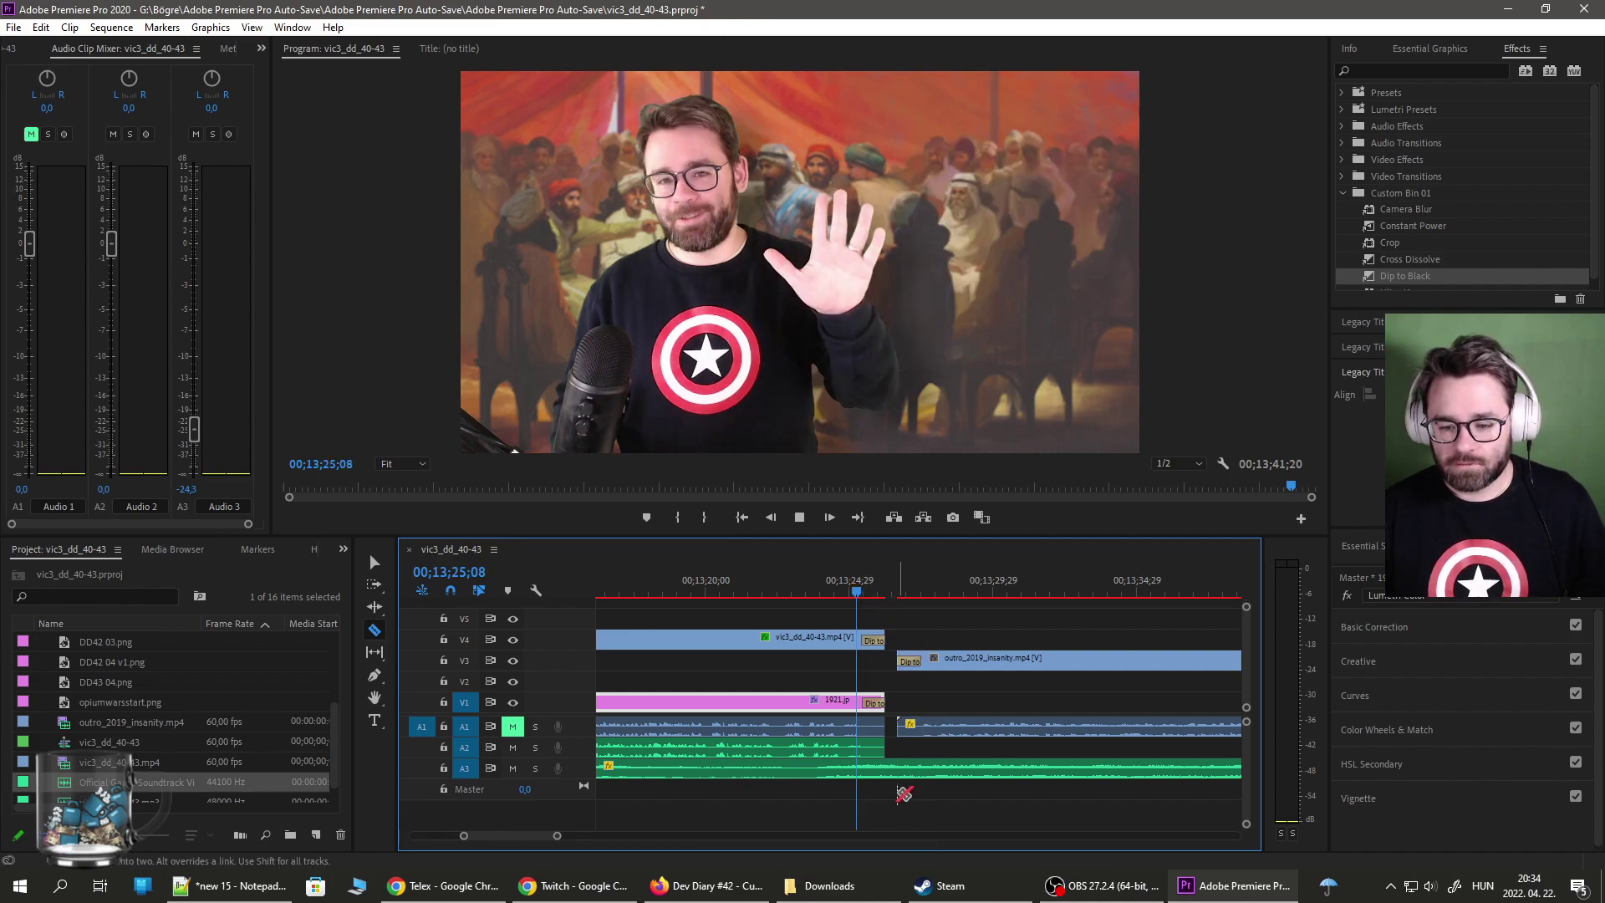
key("space")
left_click(896, 776)
key("v")
Raise the clip volume of the music section under the outro to -10.5 dB while playing from 00;13;30;21.
left_click(1014, 594)
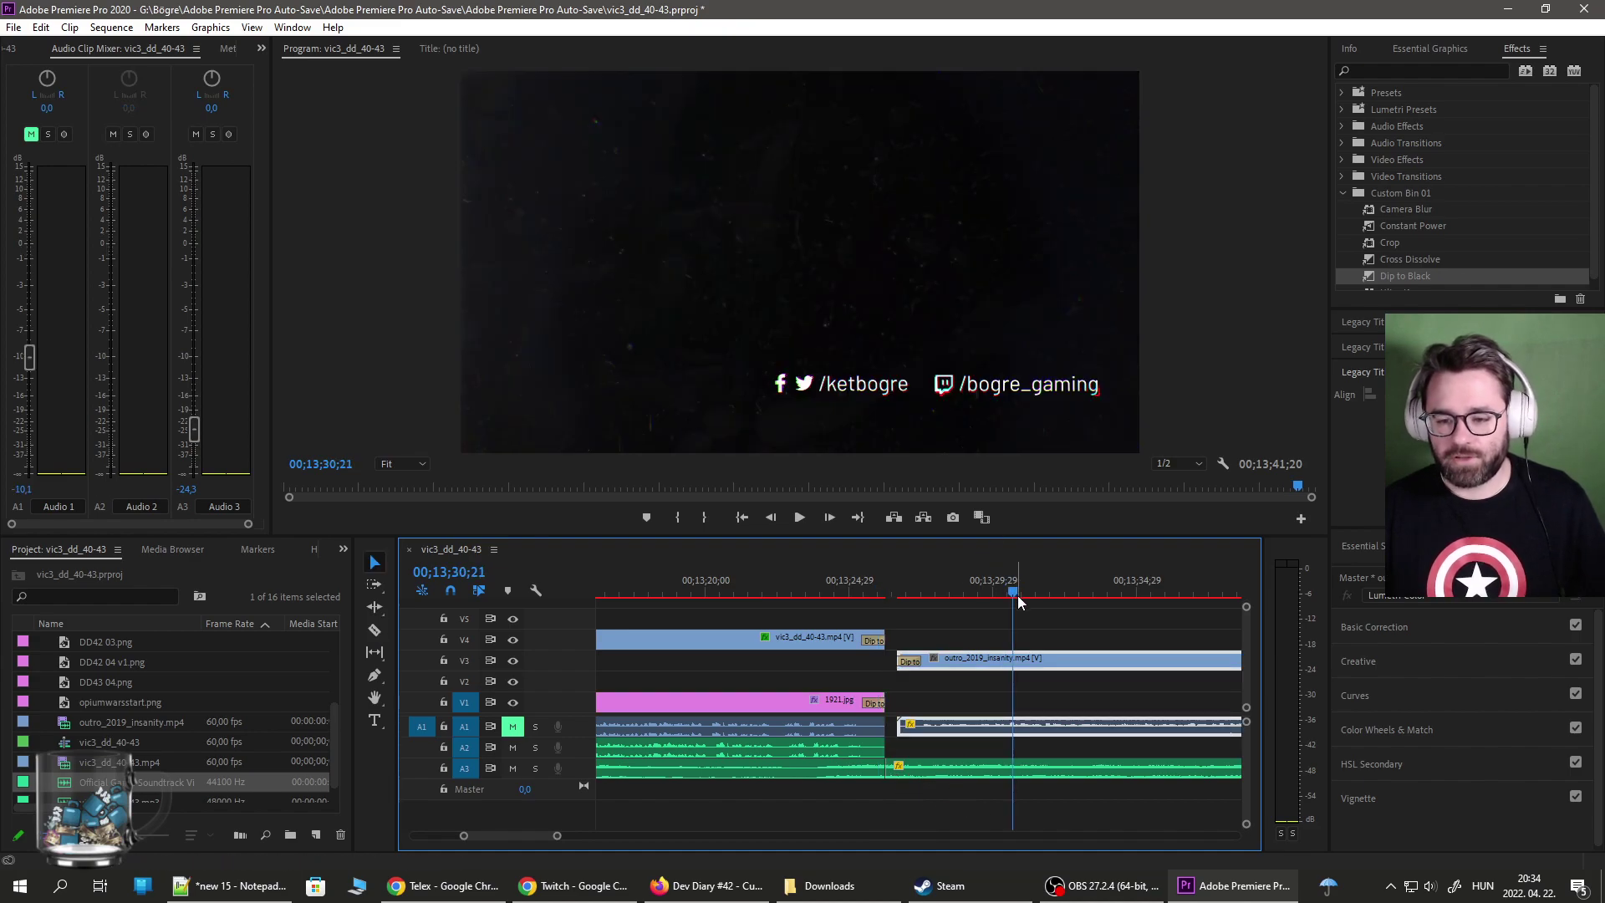
left_click(194, 379)
key("space")
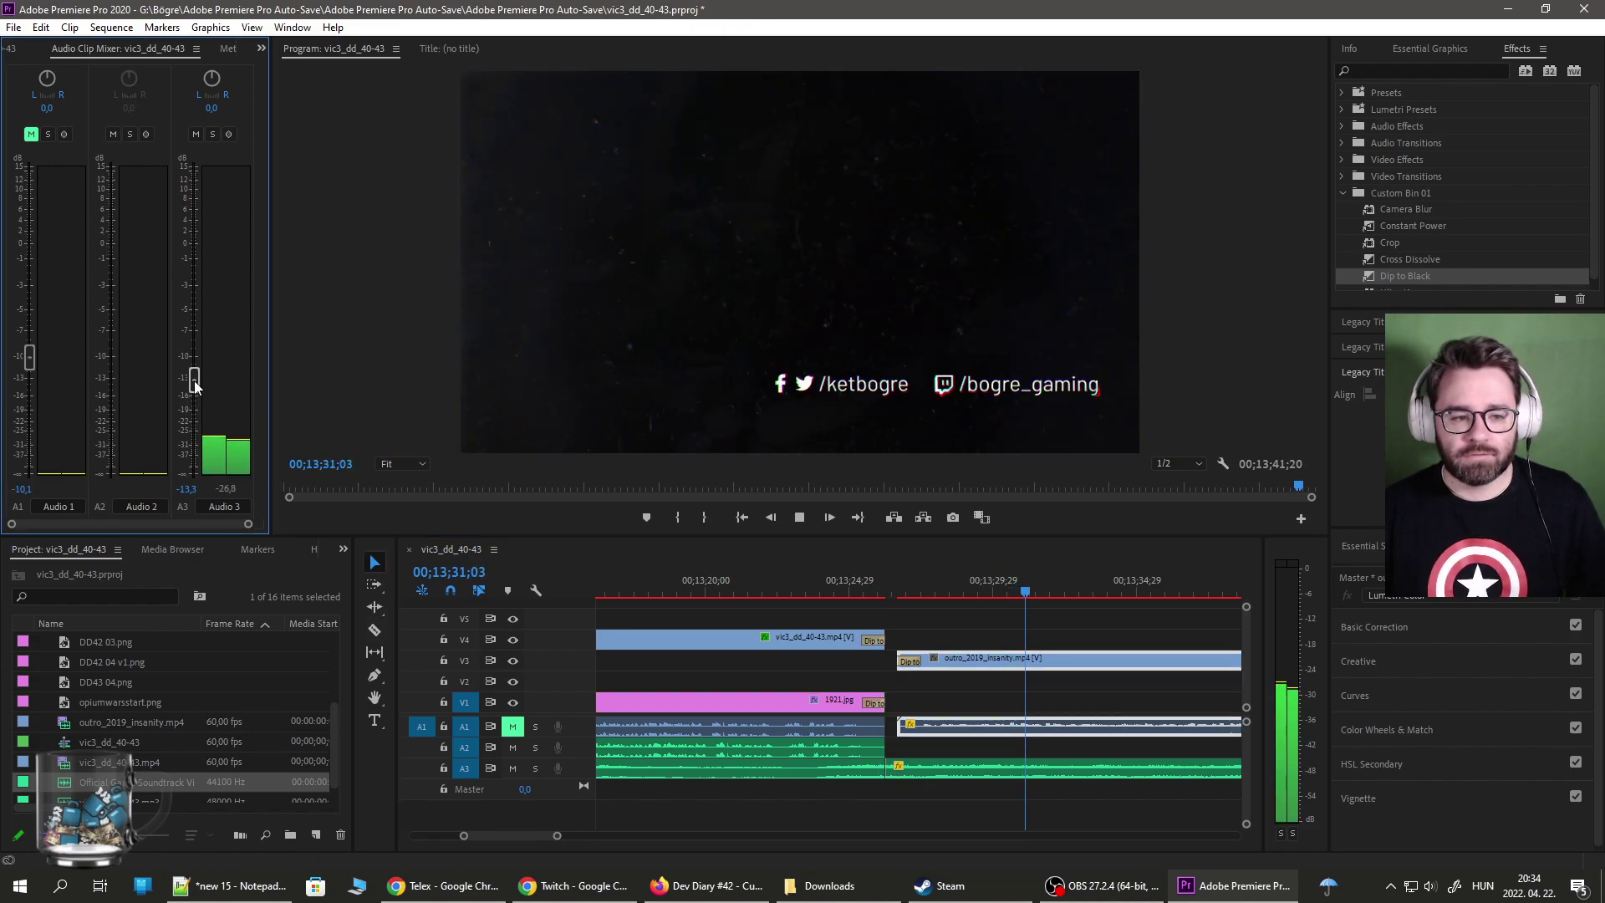
key("space")
Apply Constant Power transitions at the new cut in the A3 music and at the end of its last section.
scroll(1087, 736, "down", 3)
key("minus")
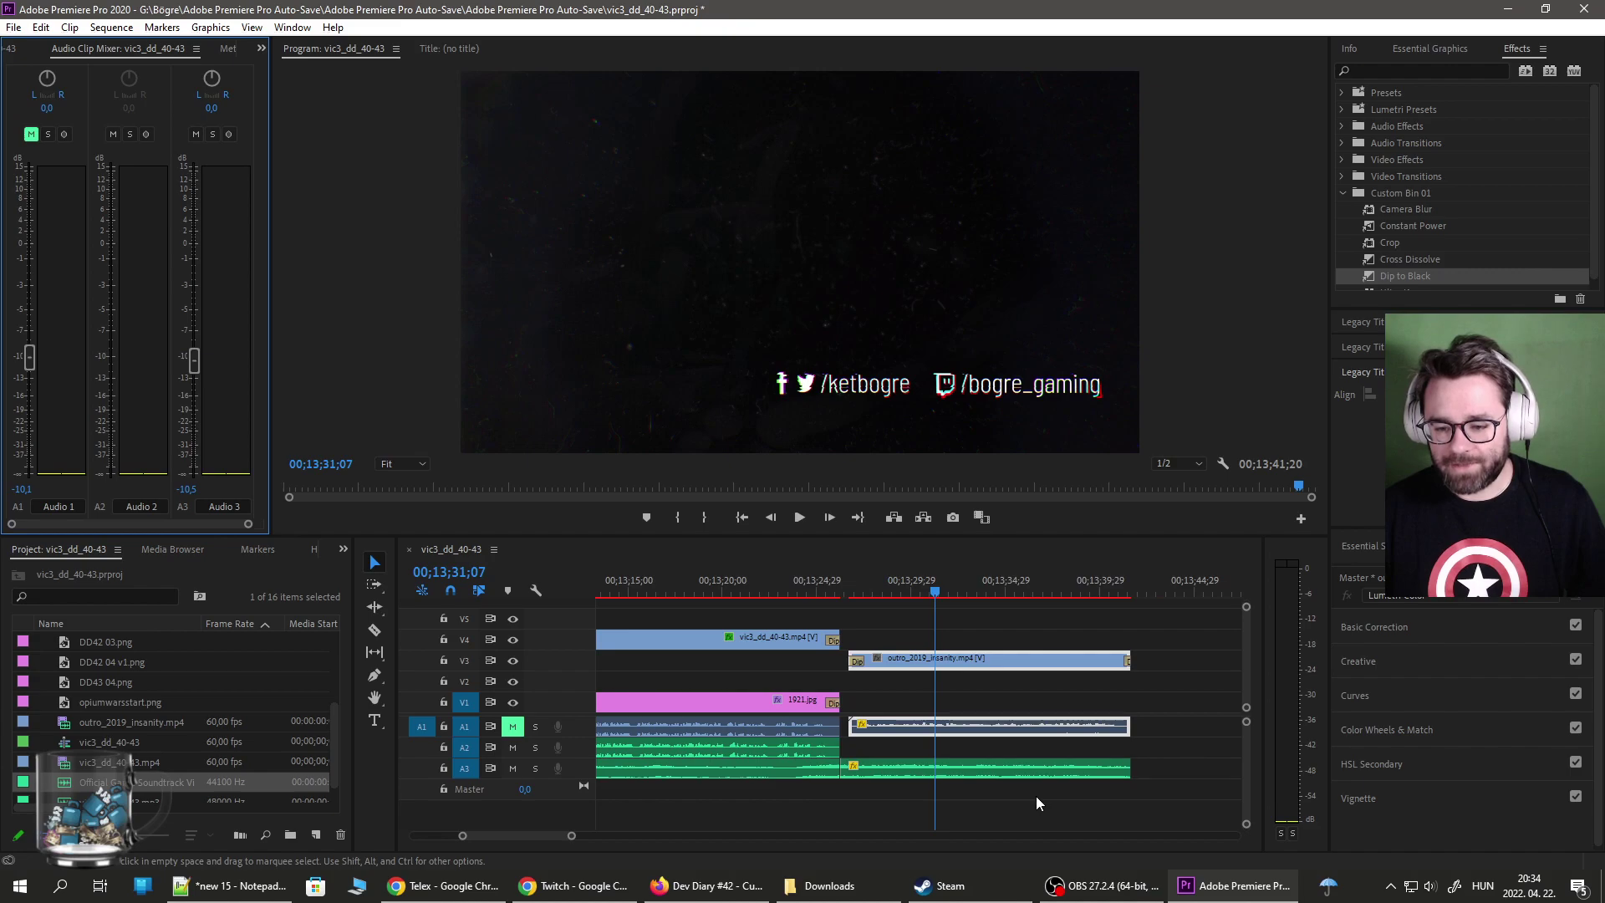
left_click_drag(1412, 225, 842, 767)
mouse_move(1120, 759)
left_mouse_down()
mouse_move(1149, 776)
mouse_move(1100, 770)
left_mouse_up()
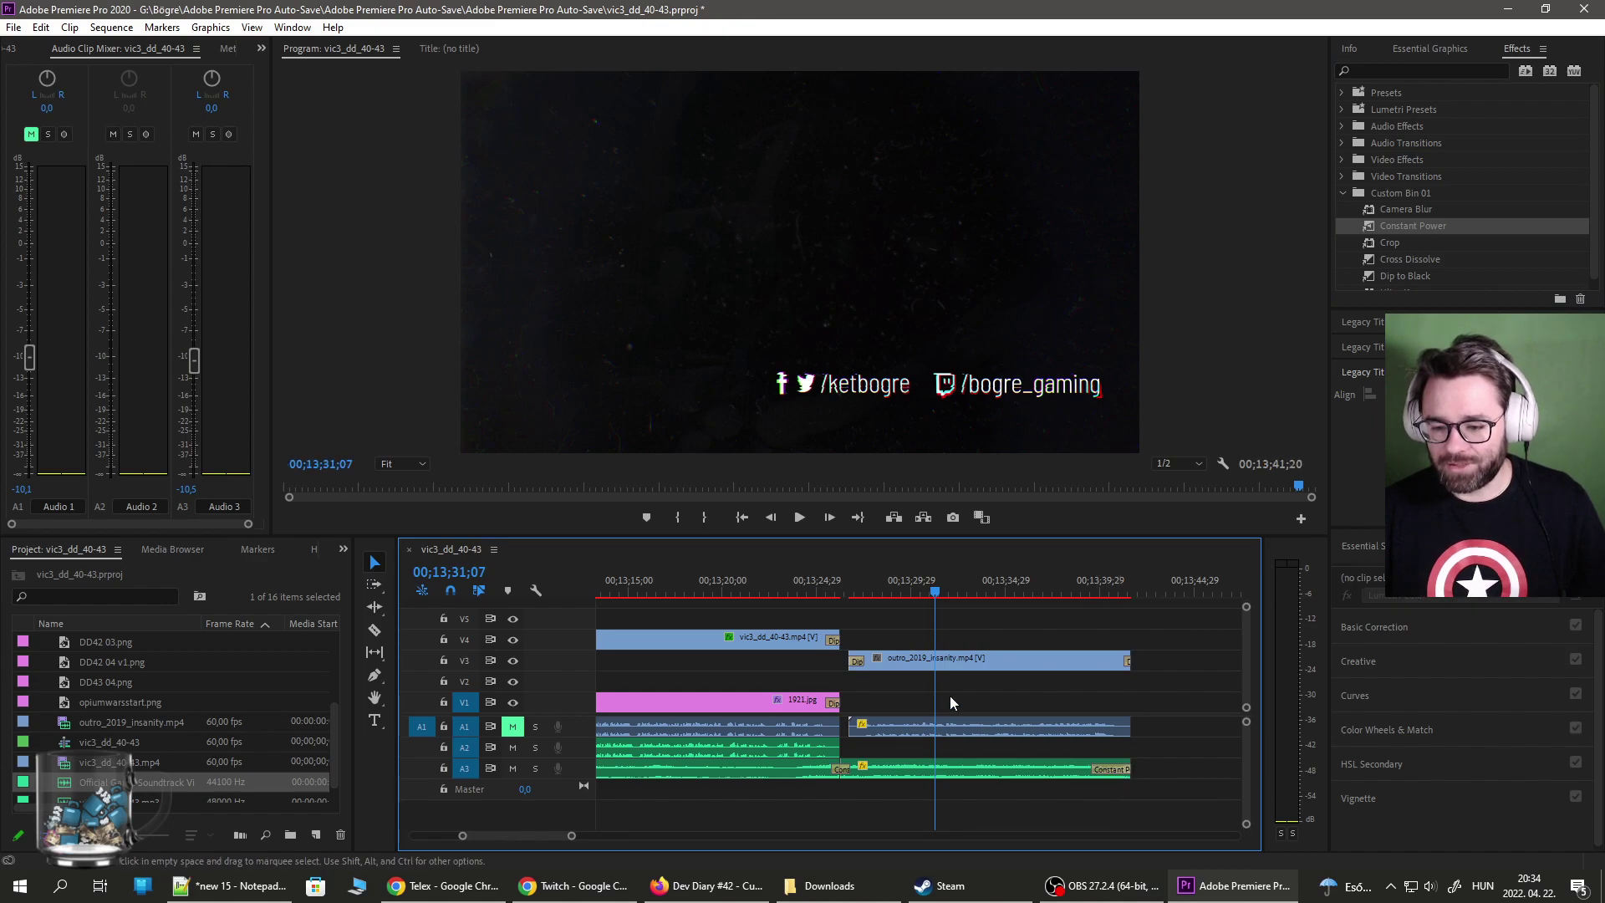
Play from 00;13;25;05 through the outro to check the music transition and level.
left_click(821, 586)
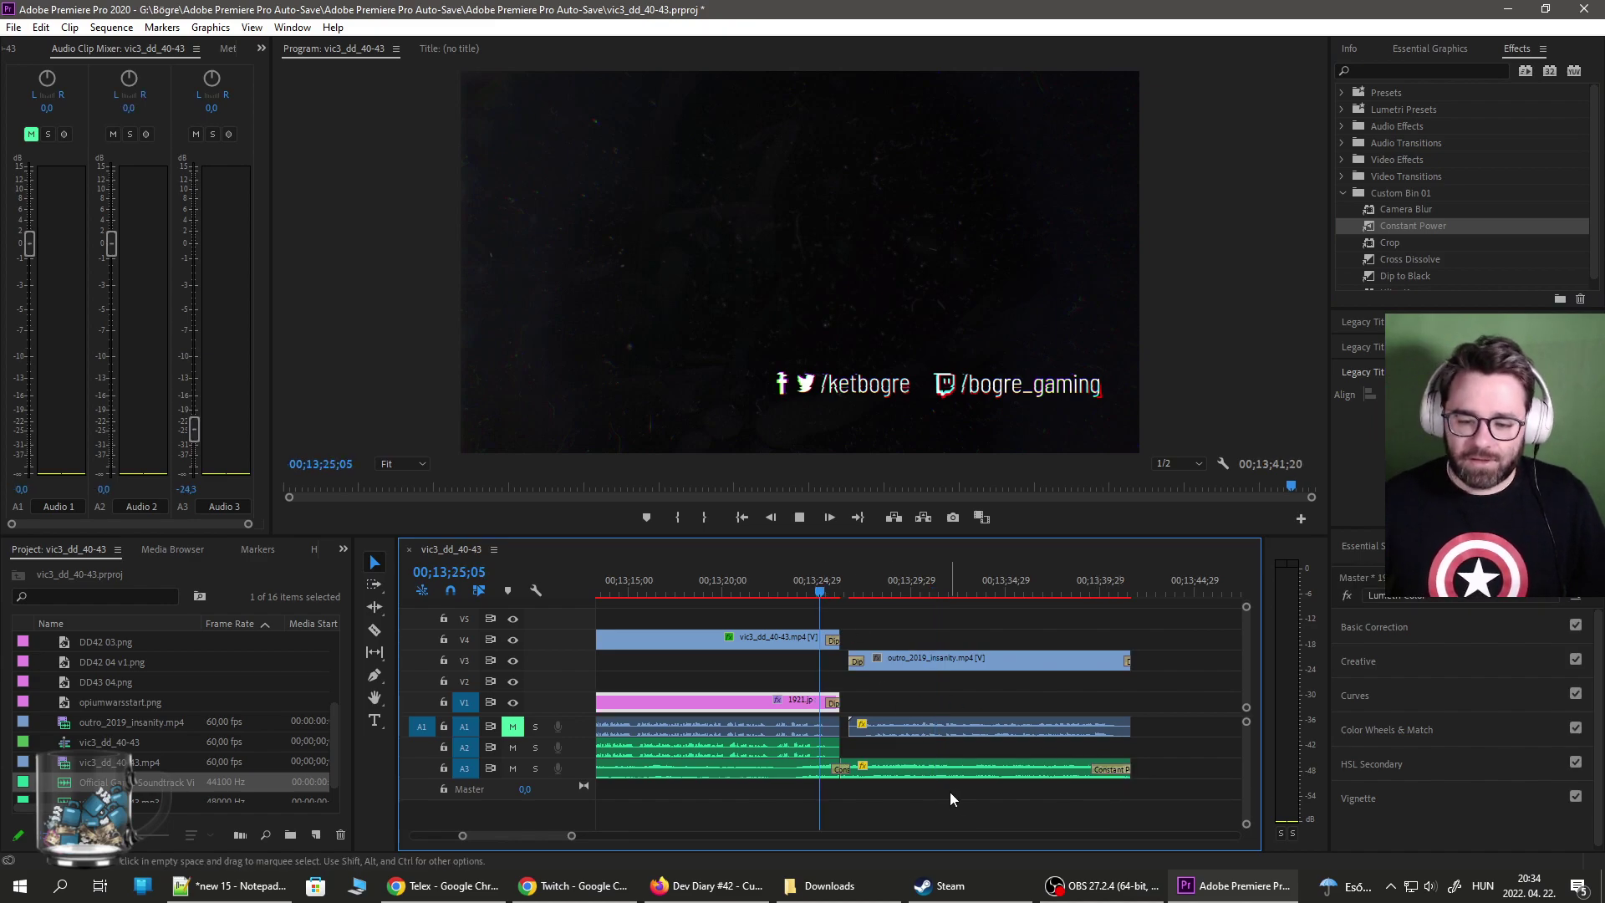
key("space")
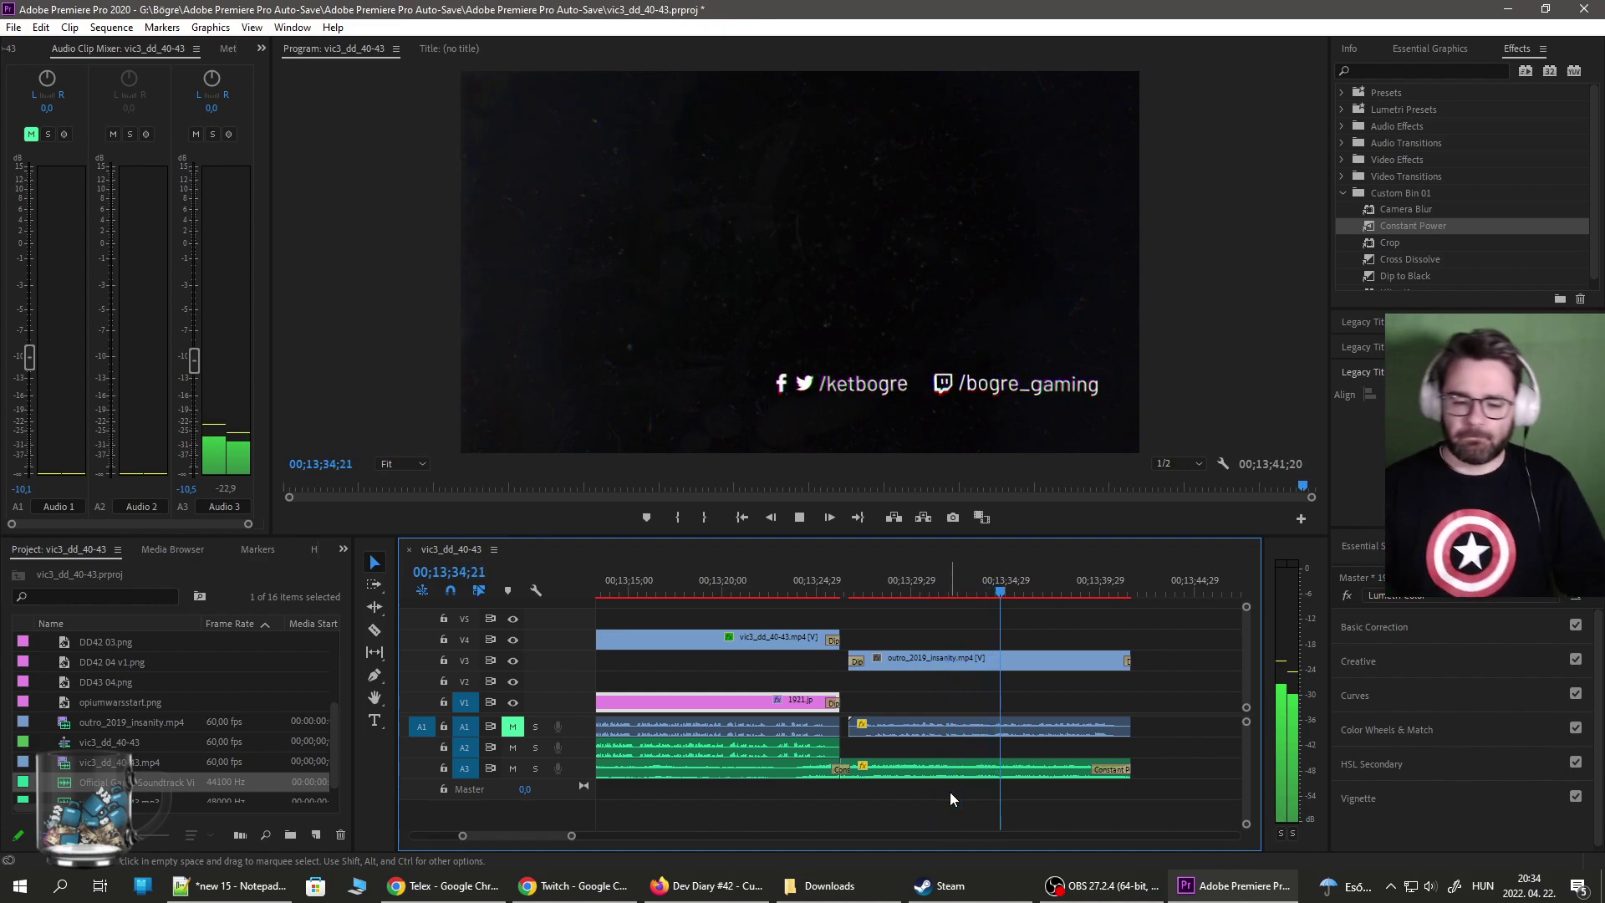
key("space")
key("d")
Apply Dip to Black to the start of the first vic3_dd_40-43.mp4 clip on V4 and of 1912.jpg on V1.
left_click_drag(569, 839, 477, 830)
scroll(685, 801, "up", 2)
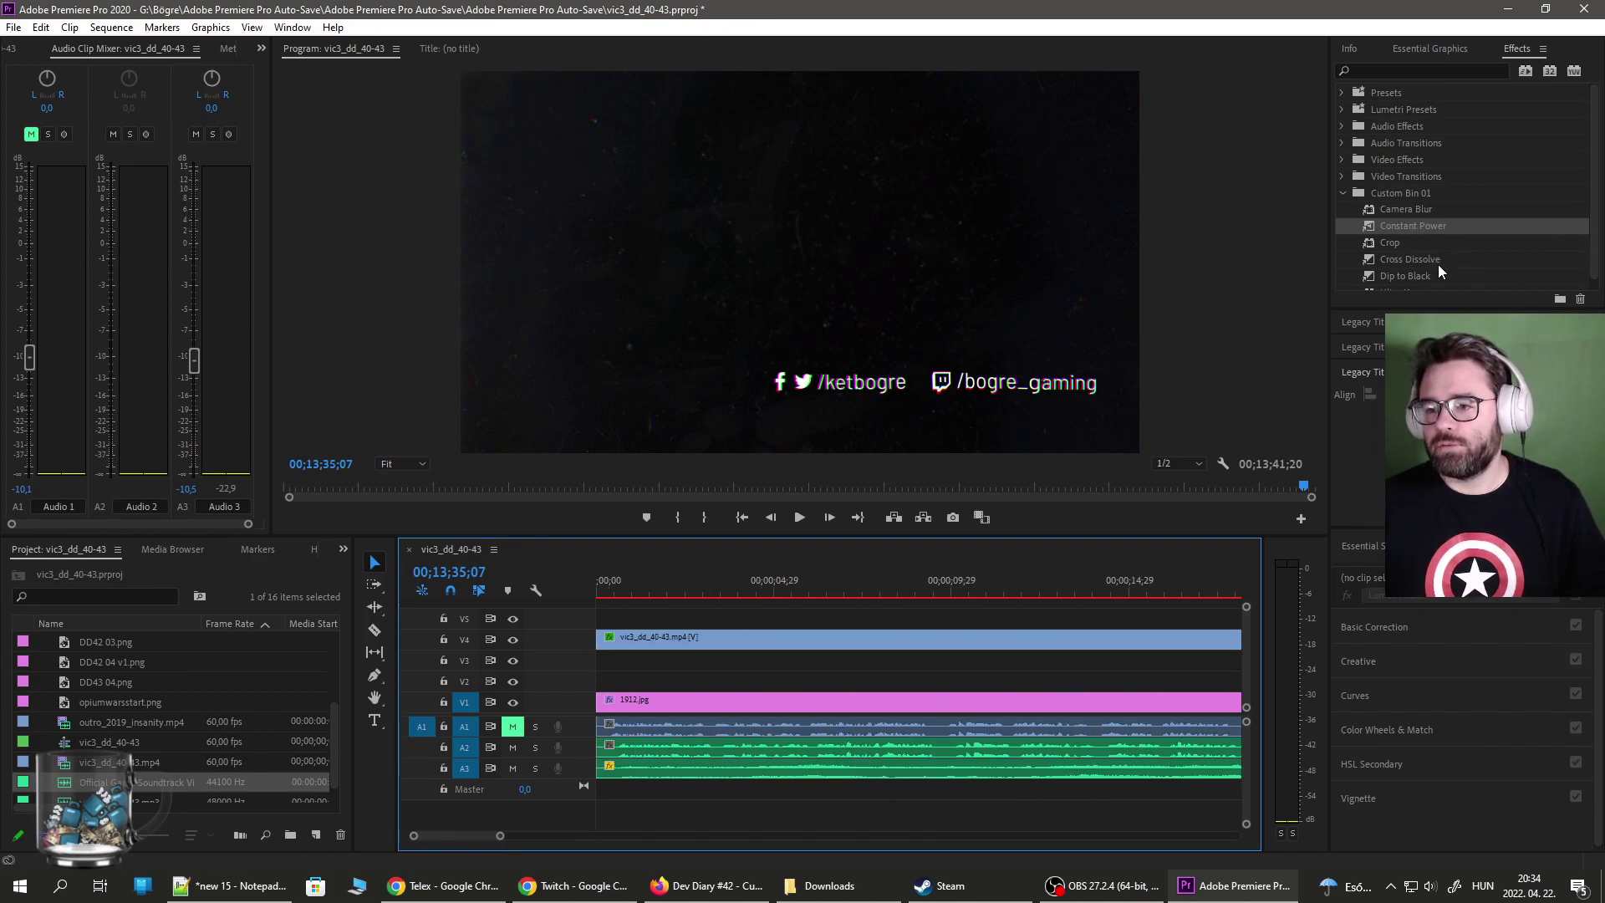
left_click_drag(1417, 274, 613, 640)
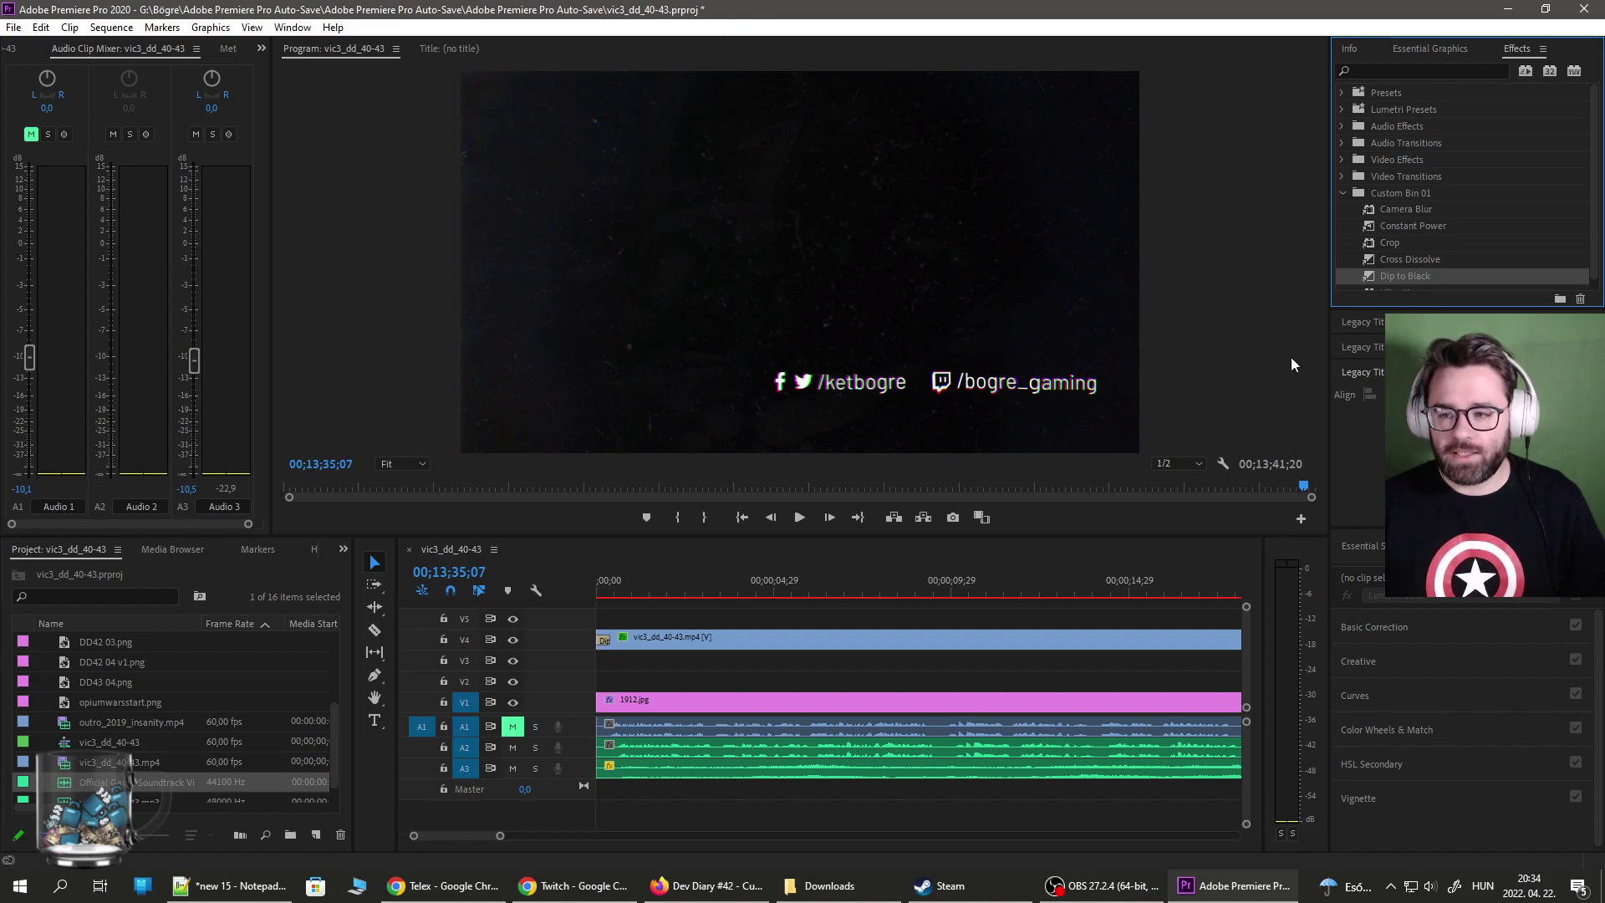
left_click_drag(1388, 277, 613, 701)
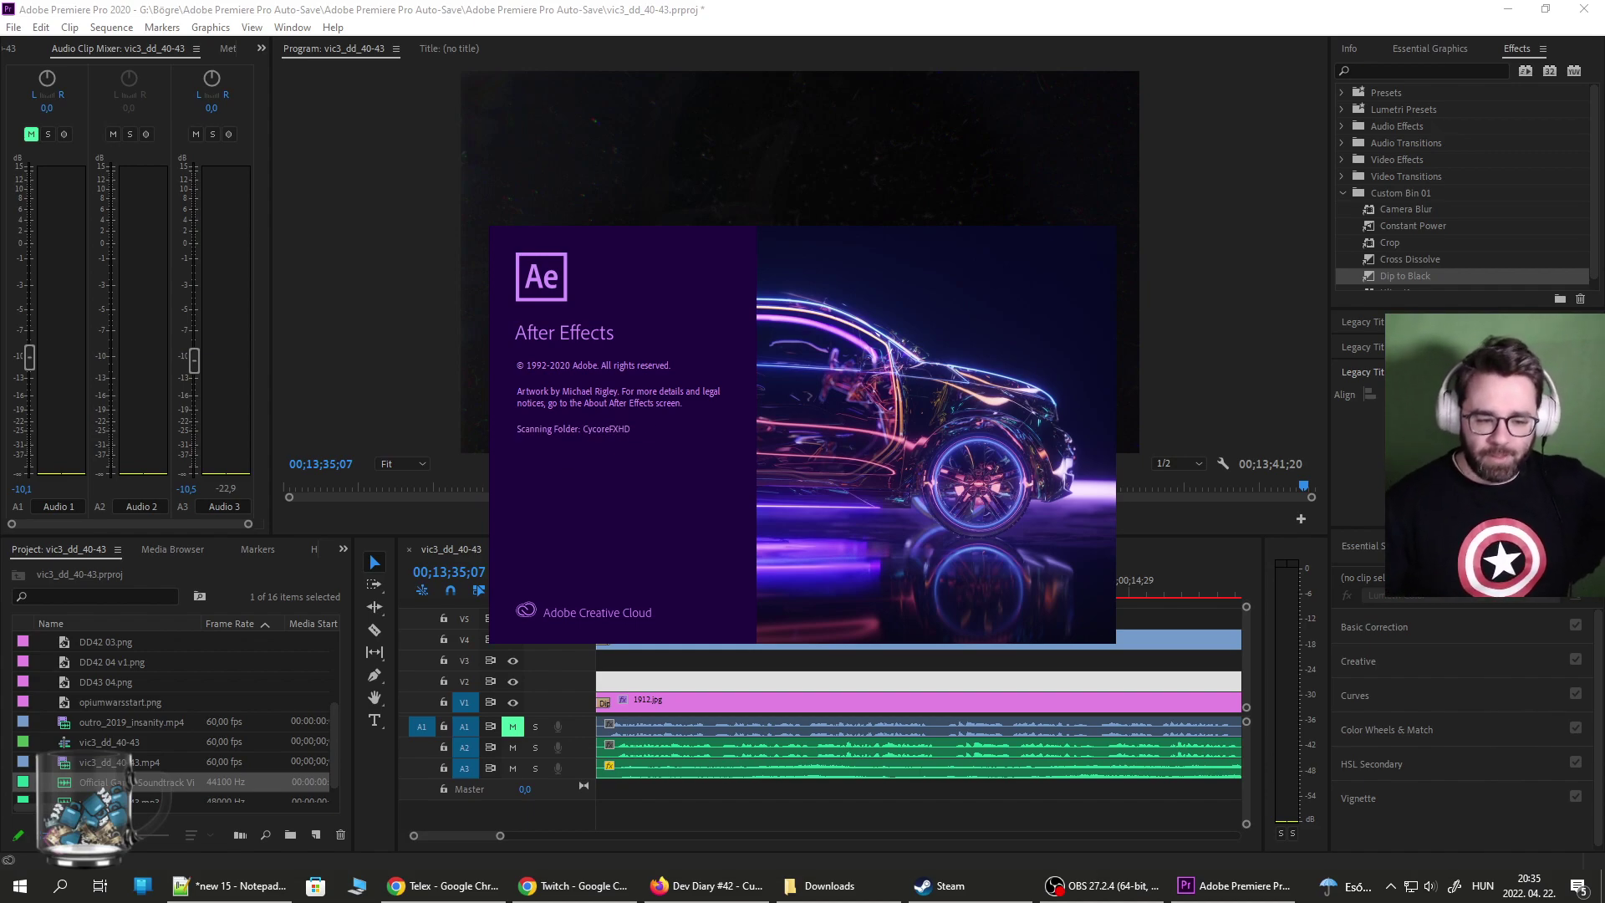
left_click(755, 796)
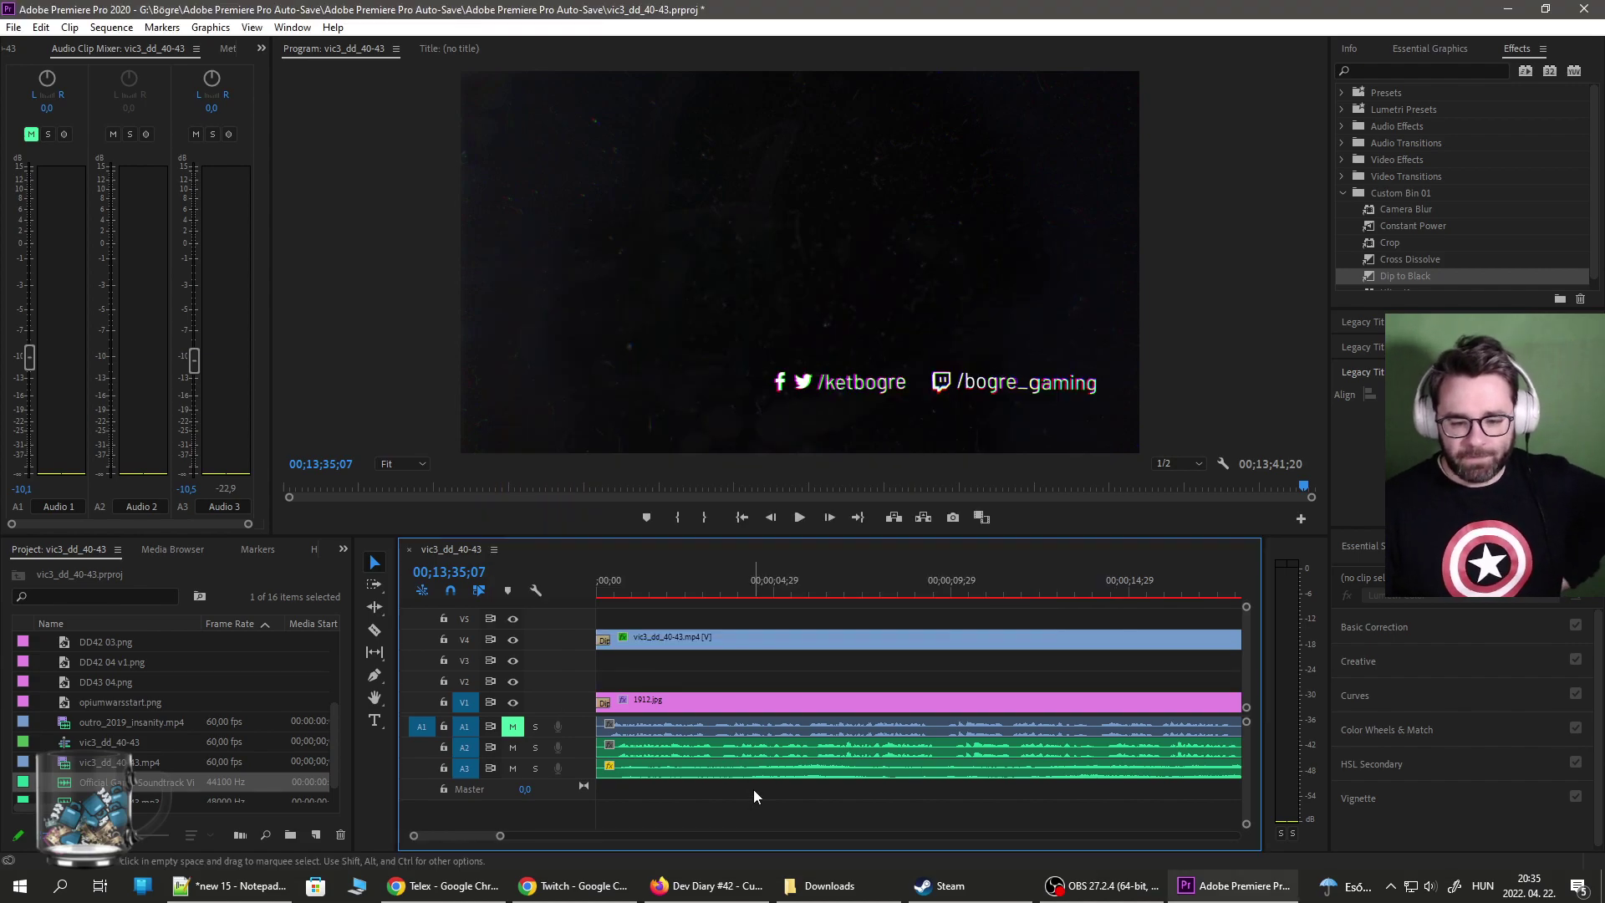
key("minus")
key("minus")
key("minus")
key("minus")
key("minus")
key("minus")
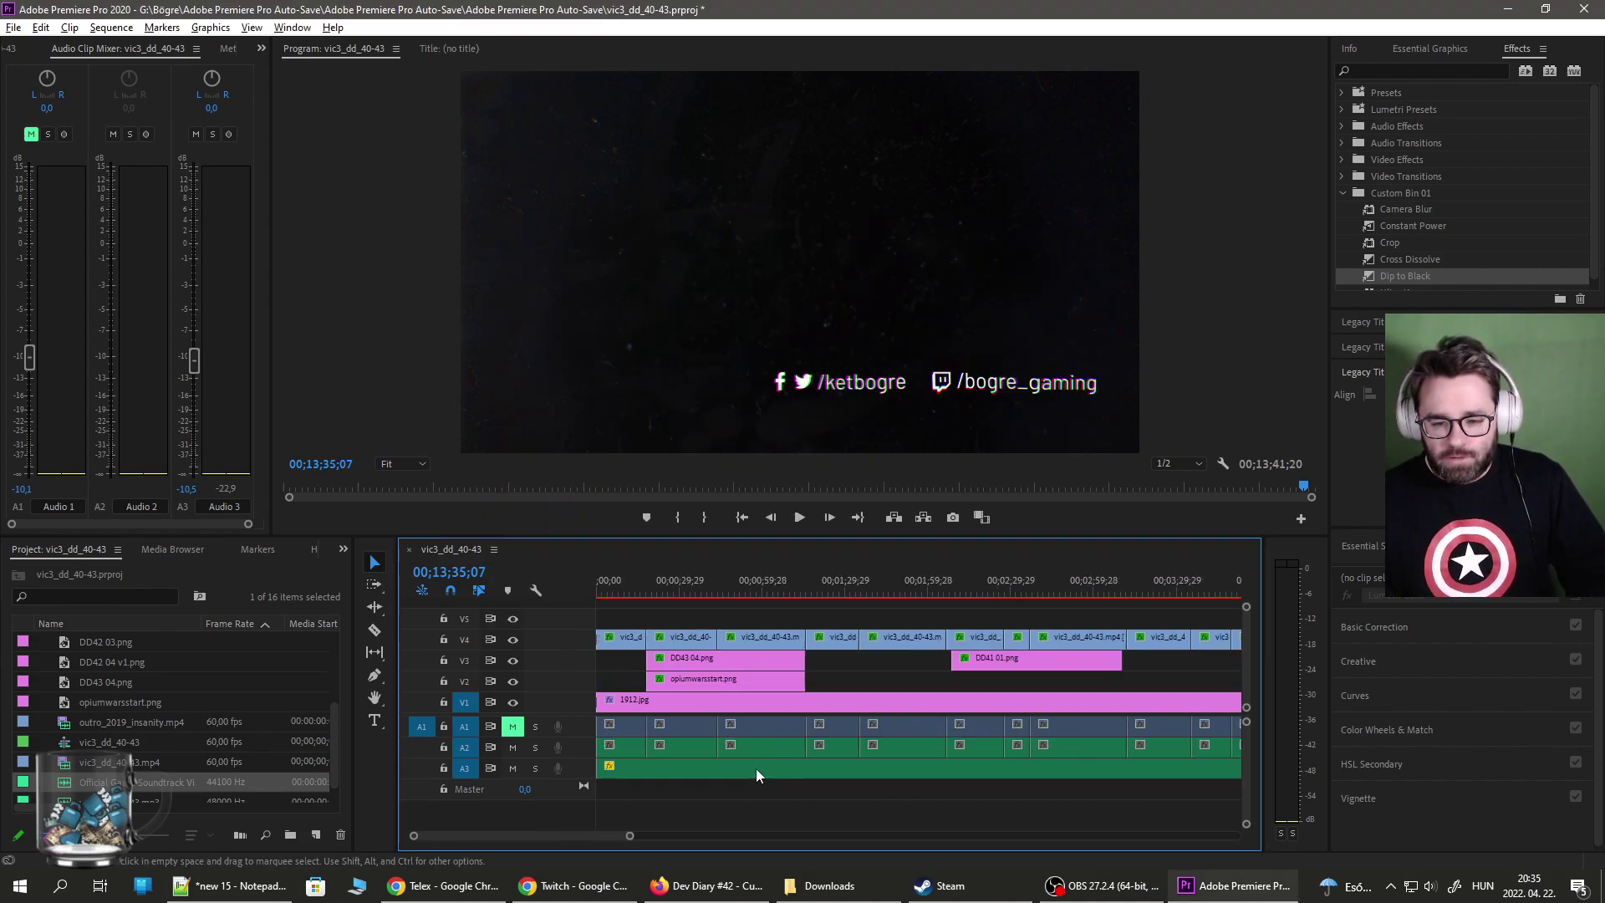
key("minus")
key("minus")
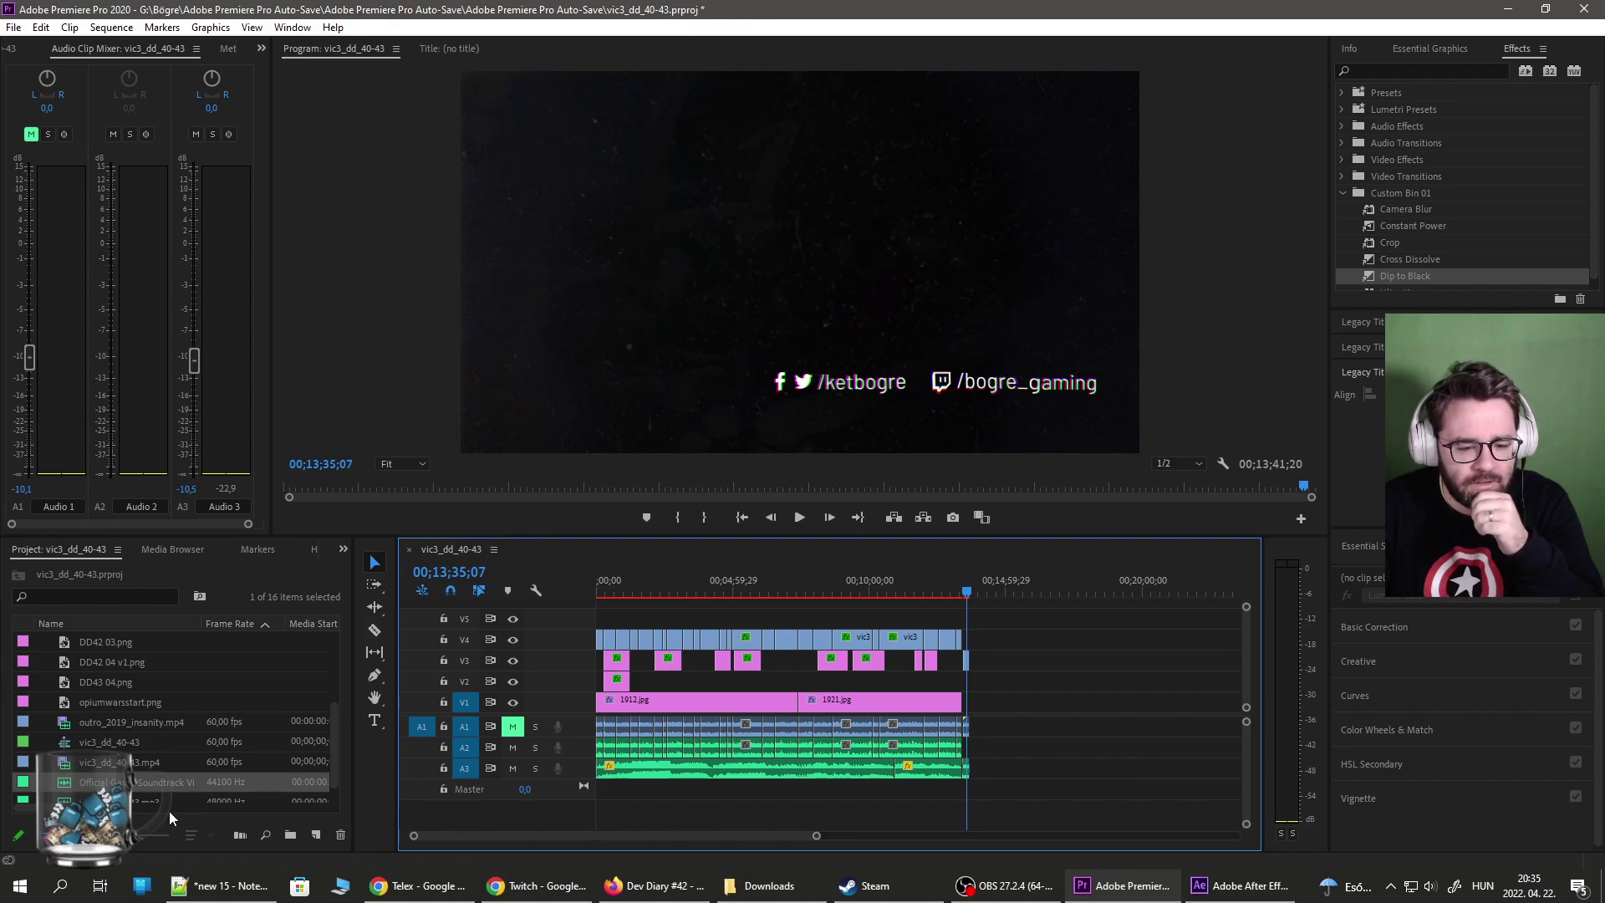
Launch Adobe Photoshop 2020.
left_click(20, 887)
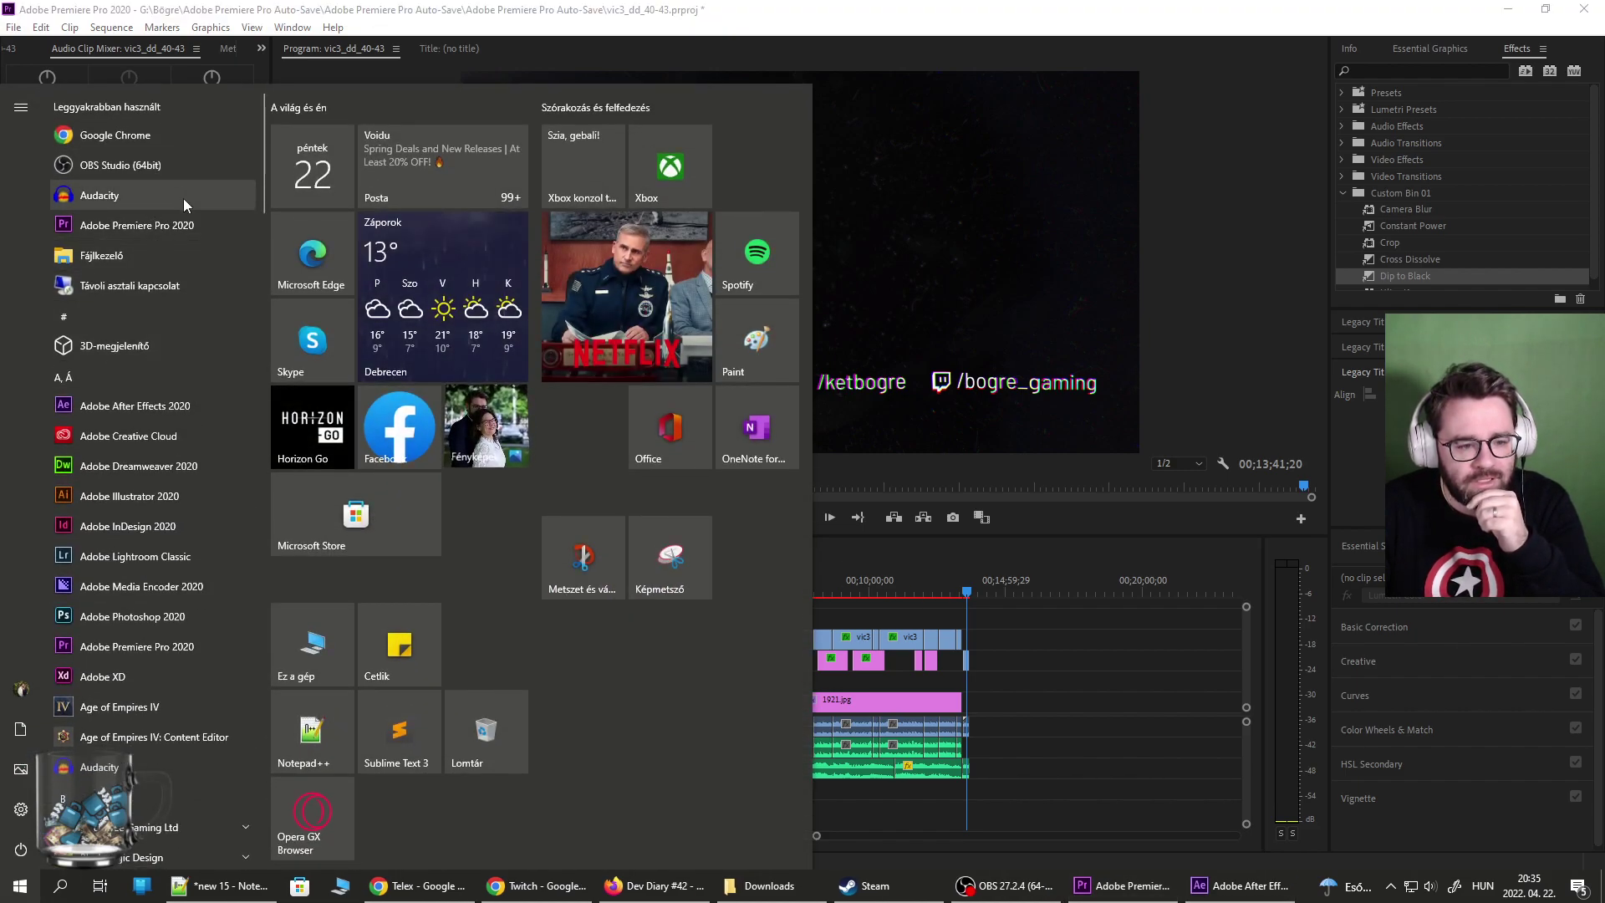
left_click(132, 617)
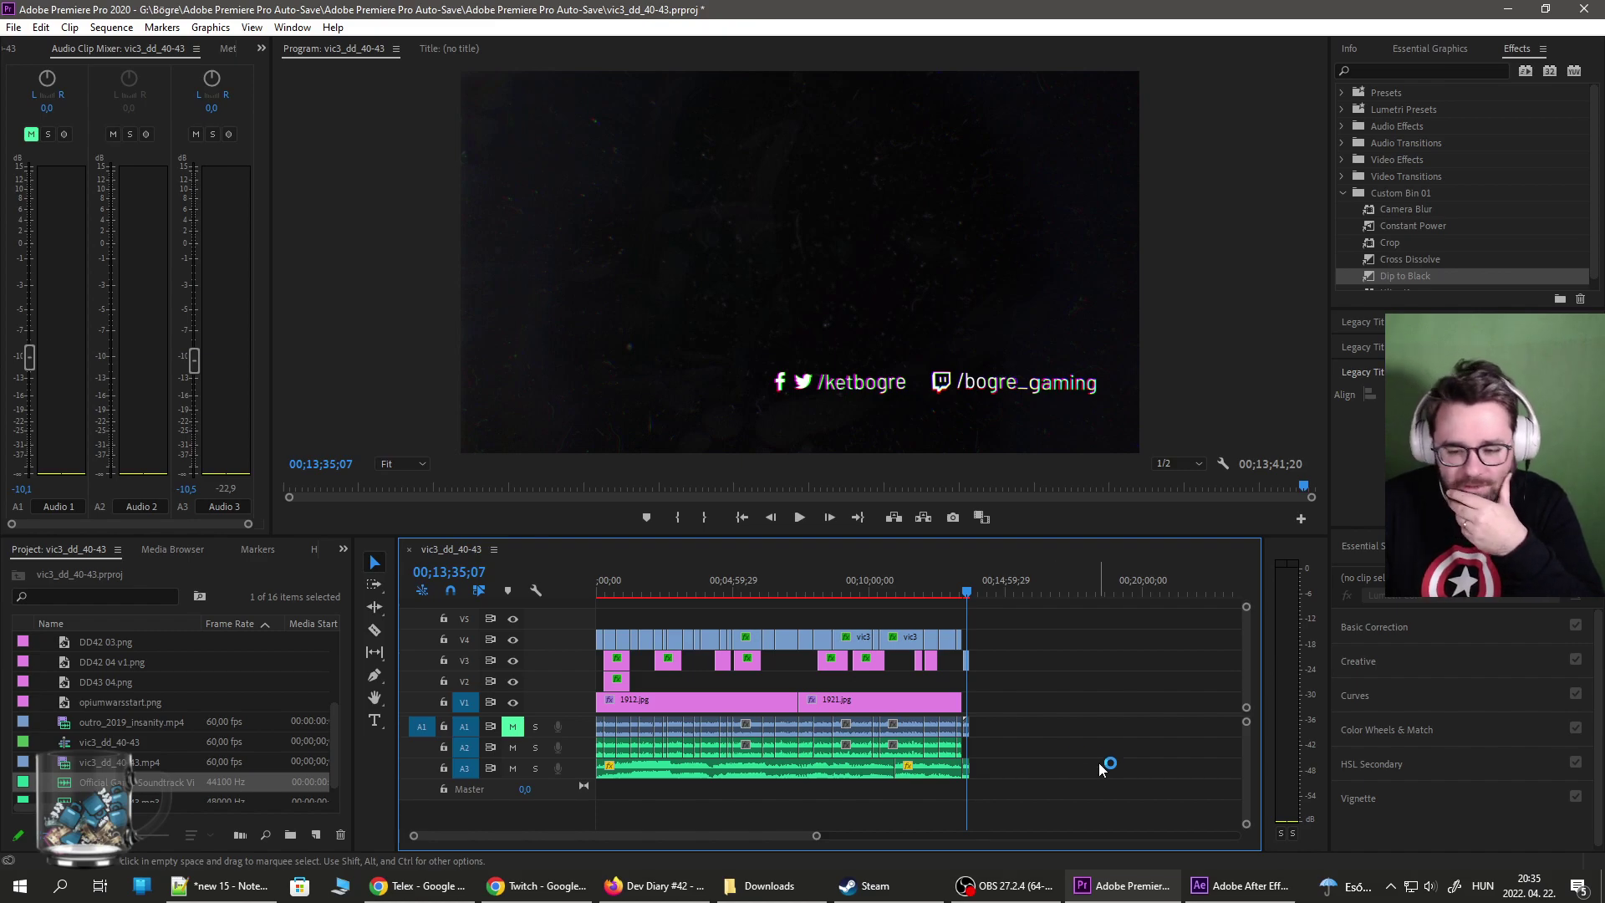
Switch to After Effects, open the recent project bögre_intro_kezdő.aep and bring its Bögre_intro_egyszerű composition into the Premiere Pro project.
left_click(1130, 887)
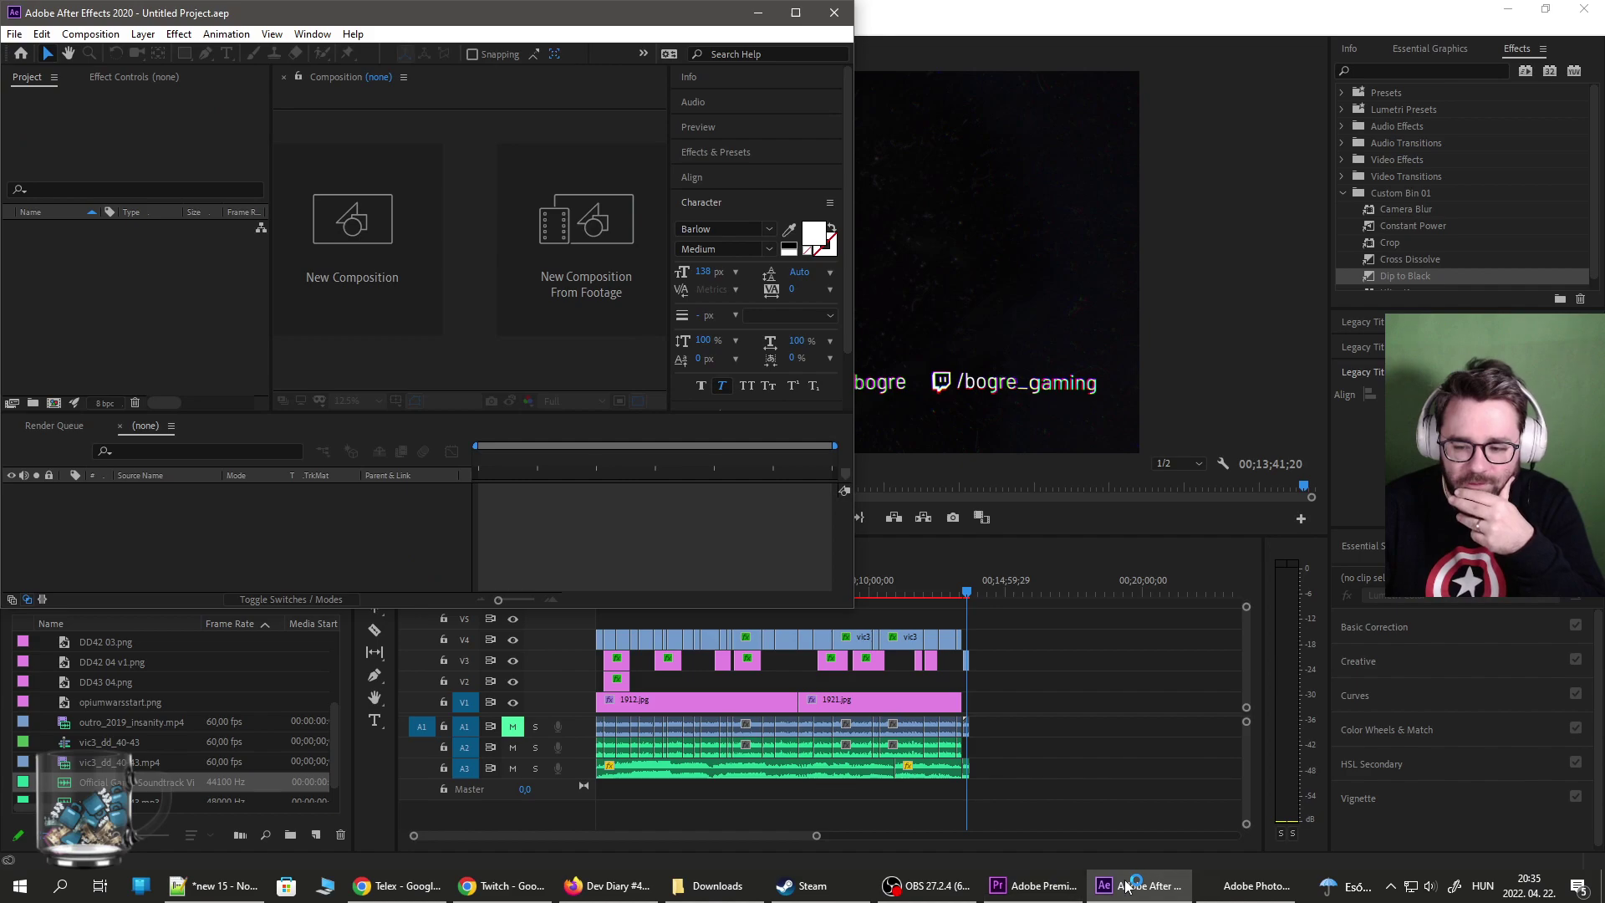
left_click(15, 33)
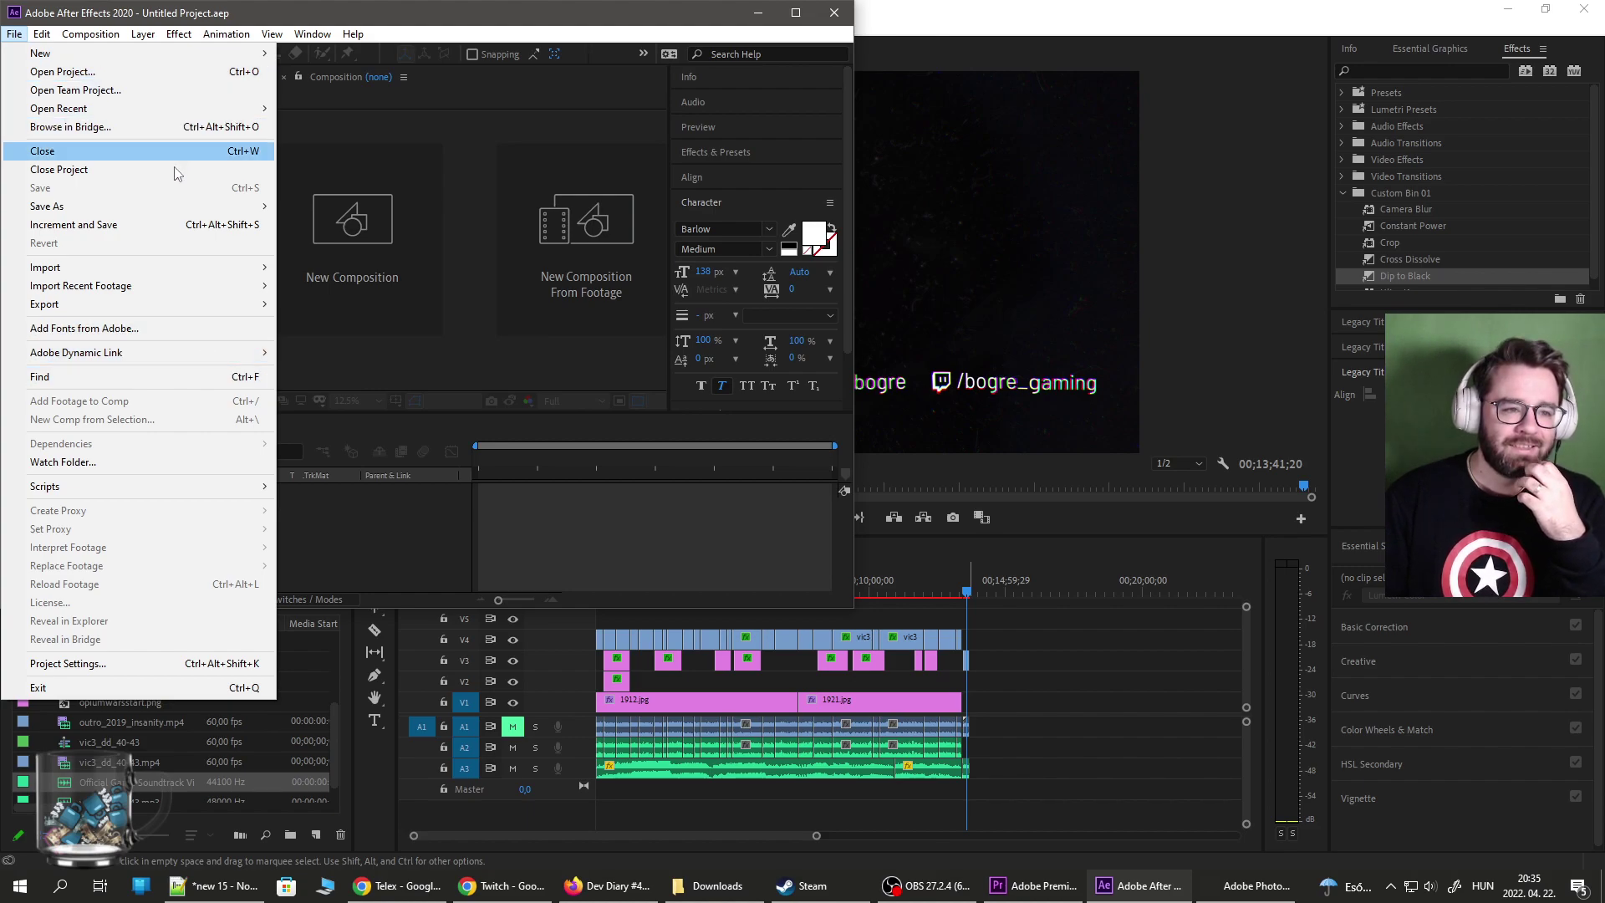
mouse_move(171, 109)
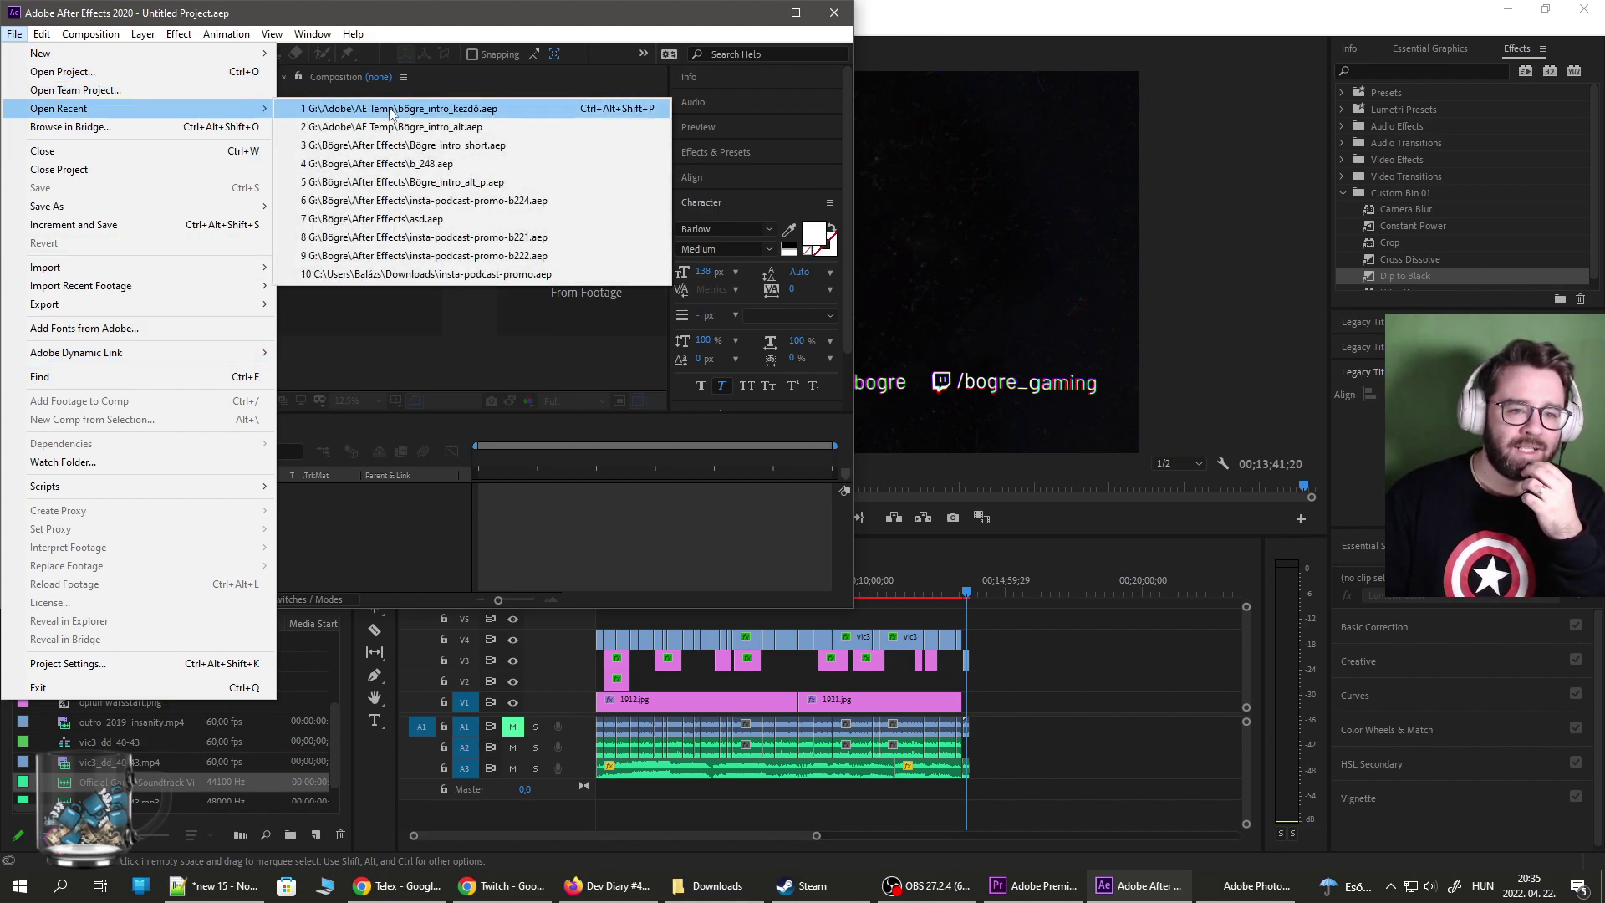
left_click(519, 112)
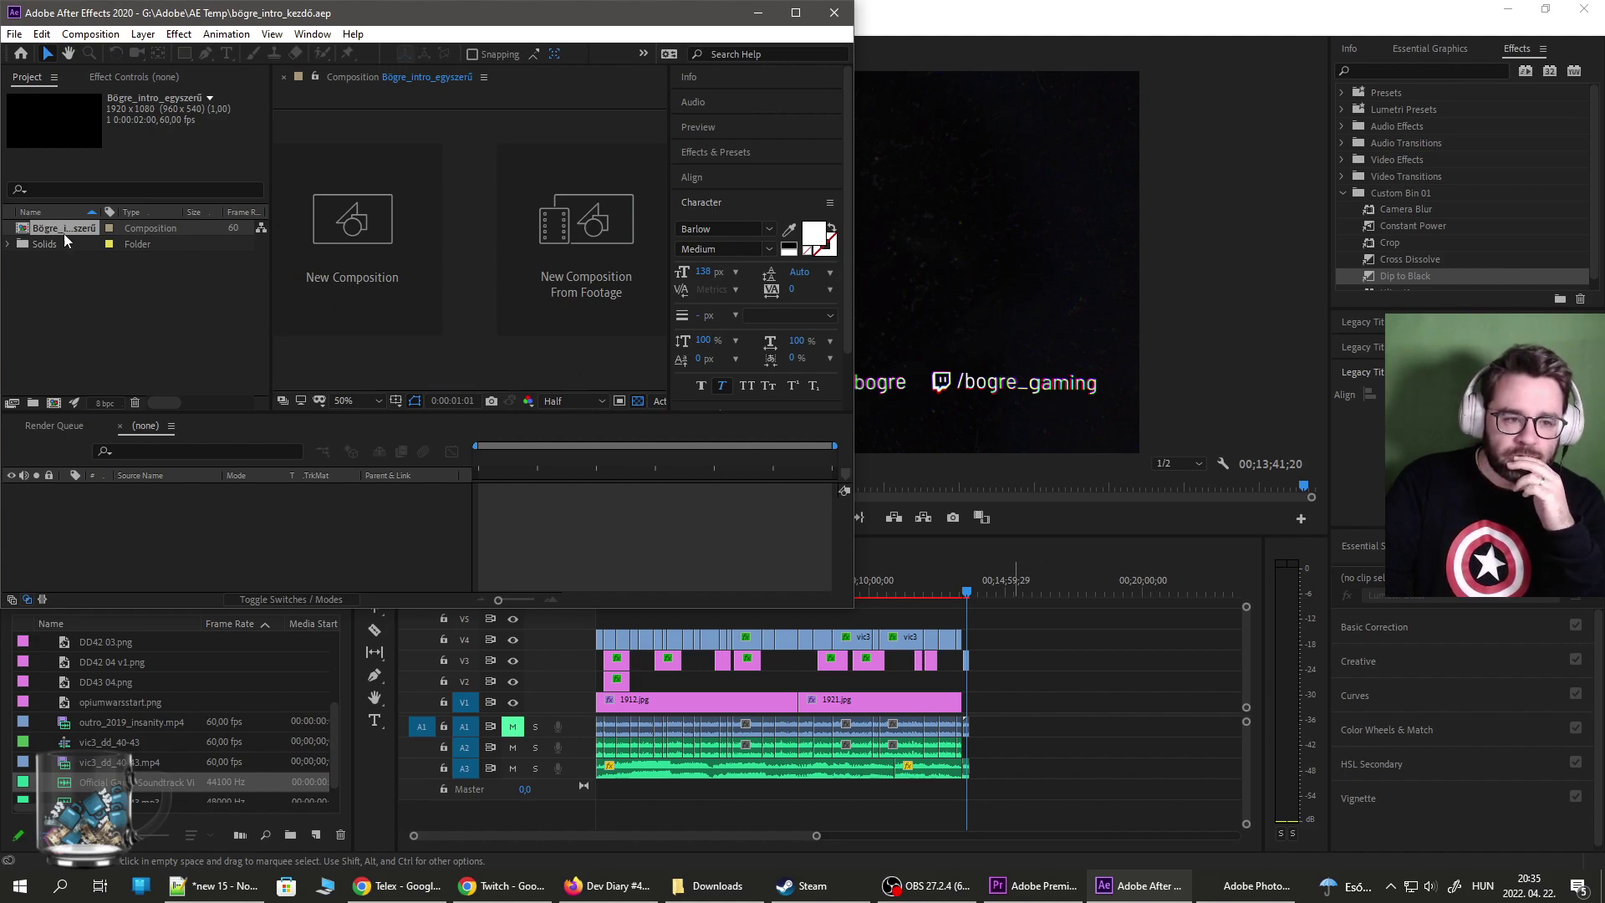
left_click_drag(62, 227, 192, 799)
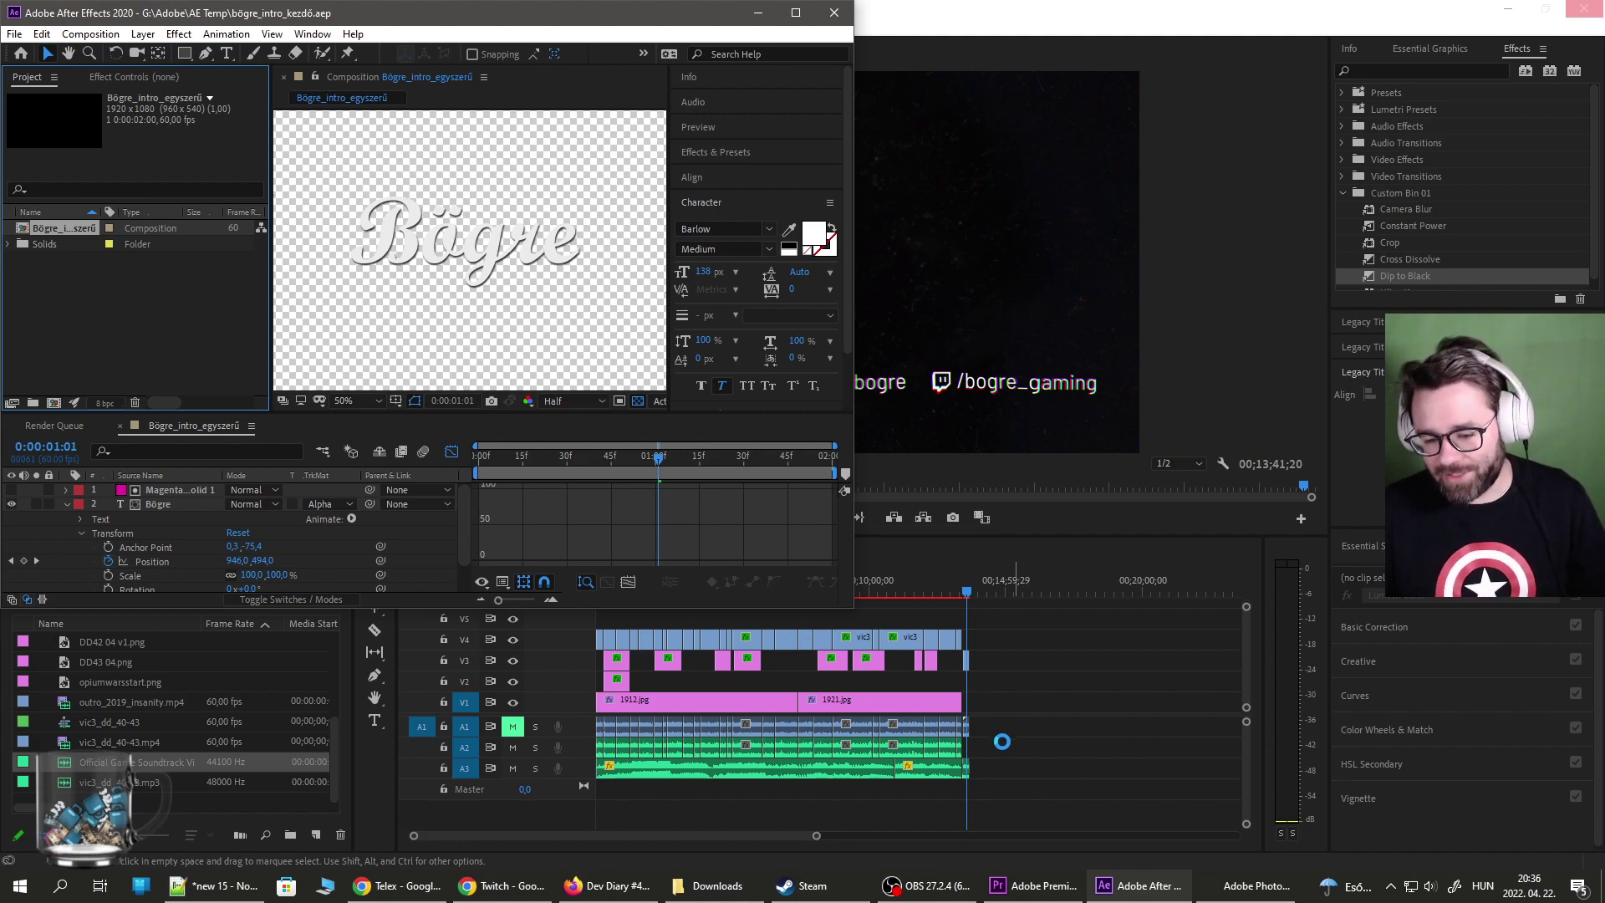
Switch to Firefox, close the Dev Diary #42, Google Fordító and DeepL tabs, and minimize the browser.
left_click(609, 885)
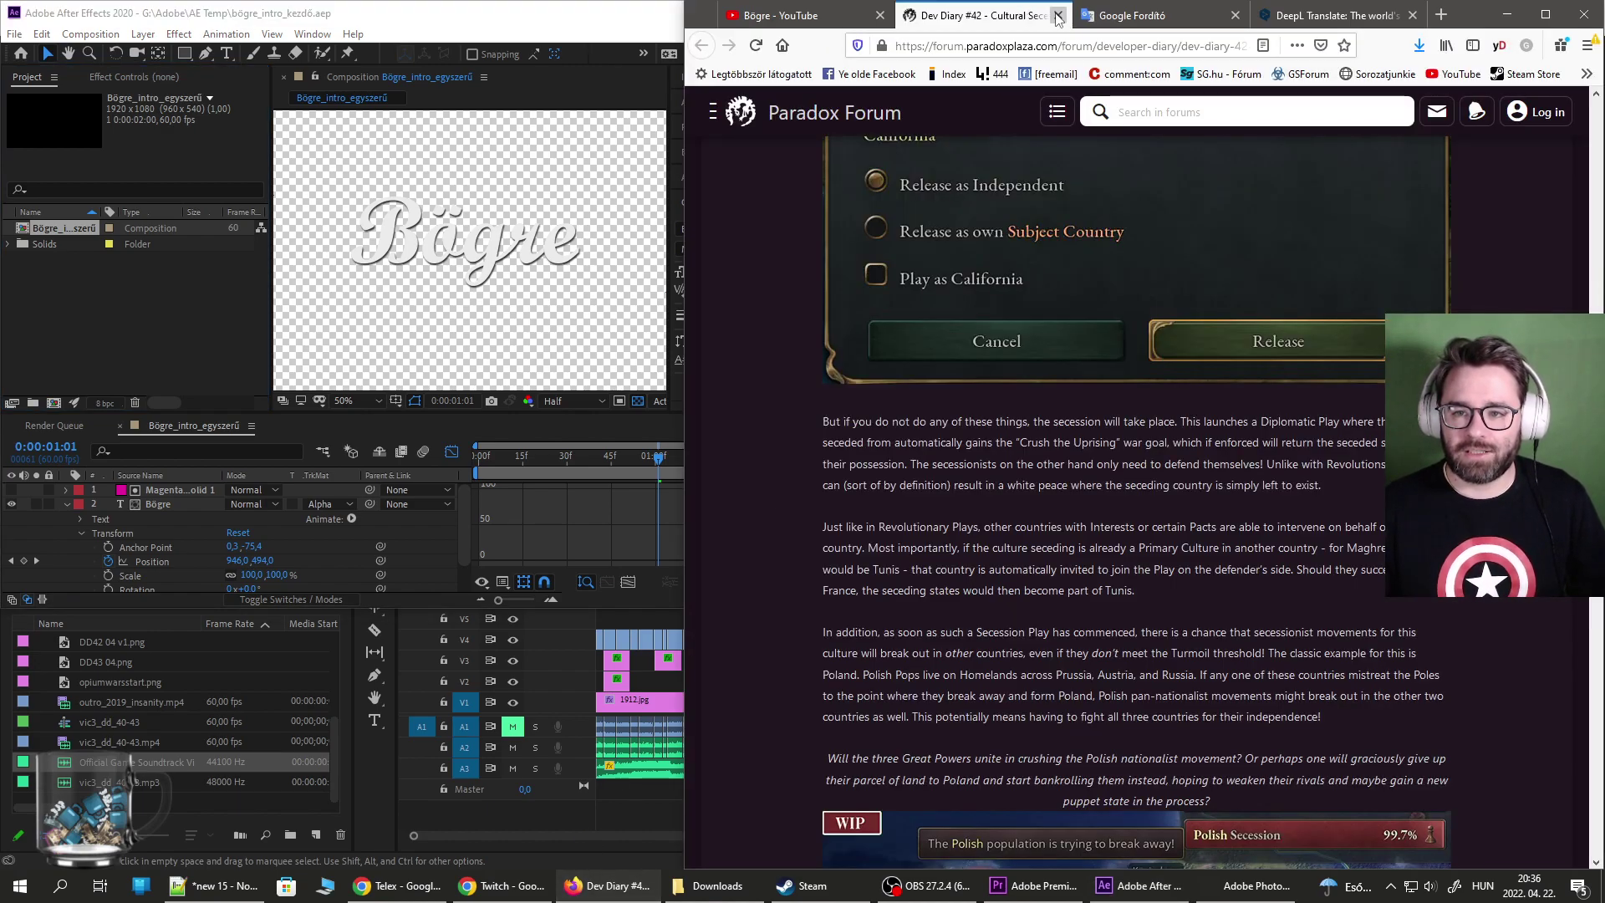
left_click(1059, 15)
left_click(1058, 15)
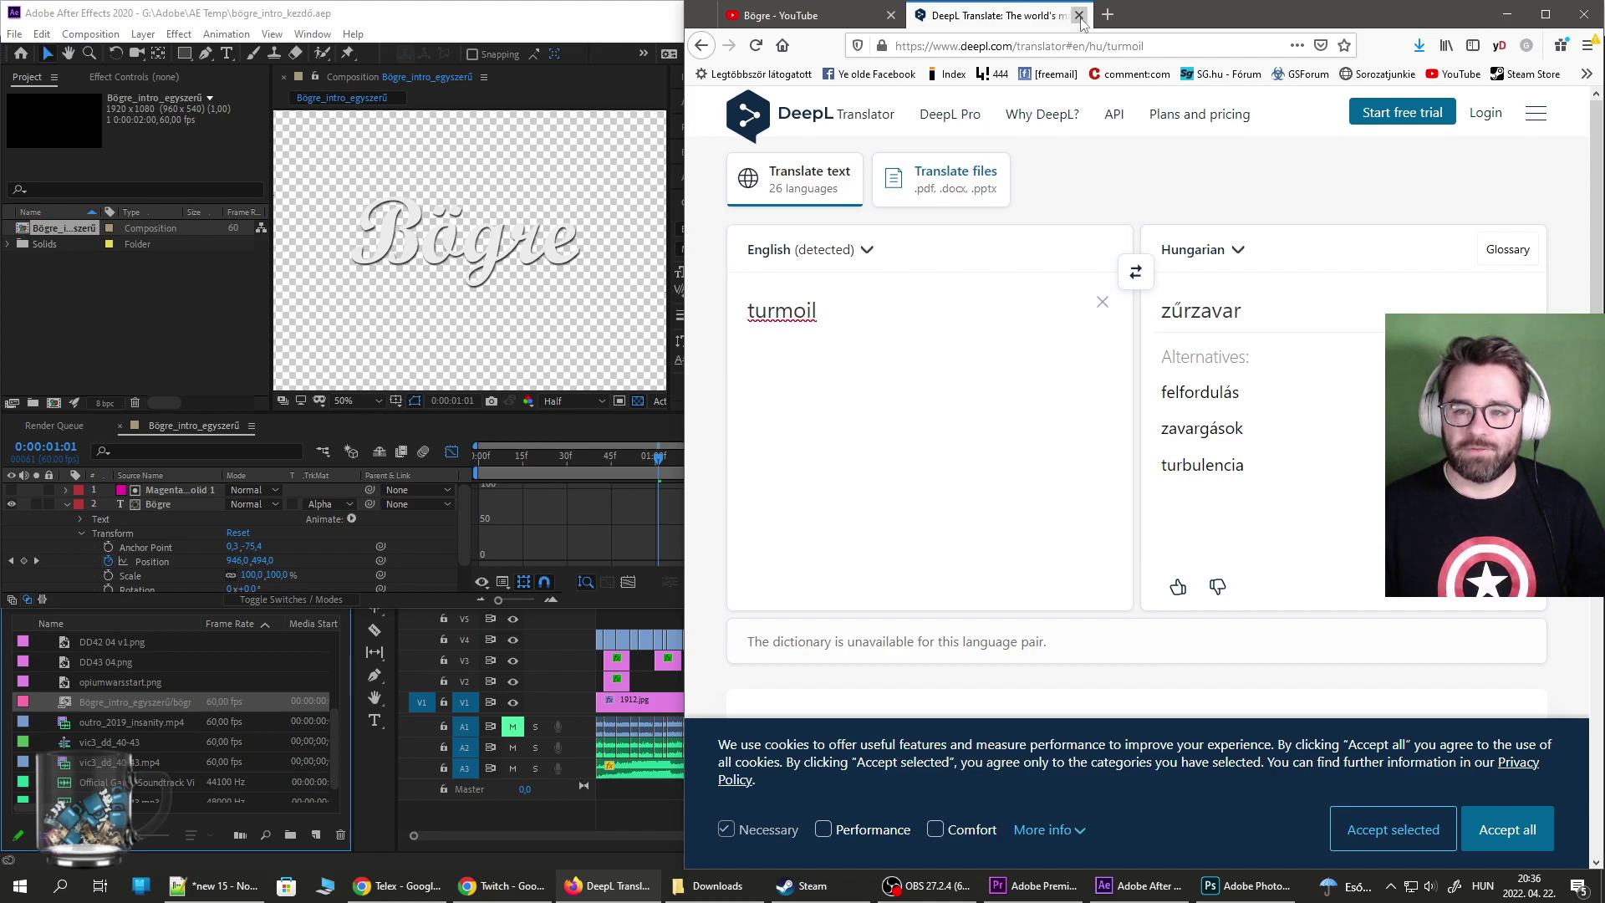
left_click(1059, 15)
left_click(1508, 14)
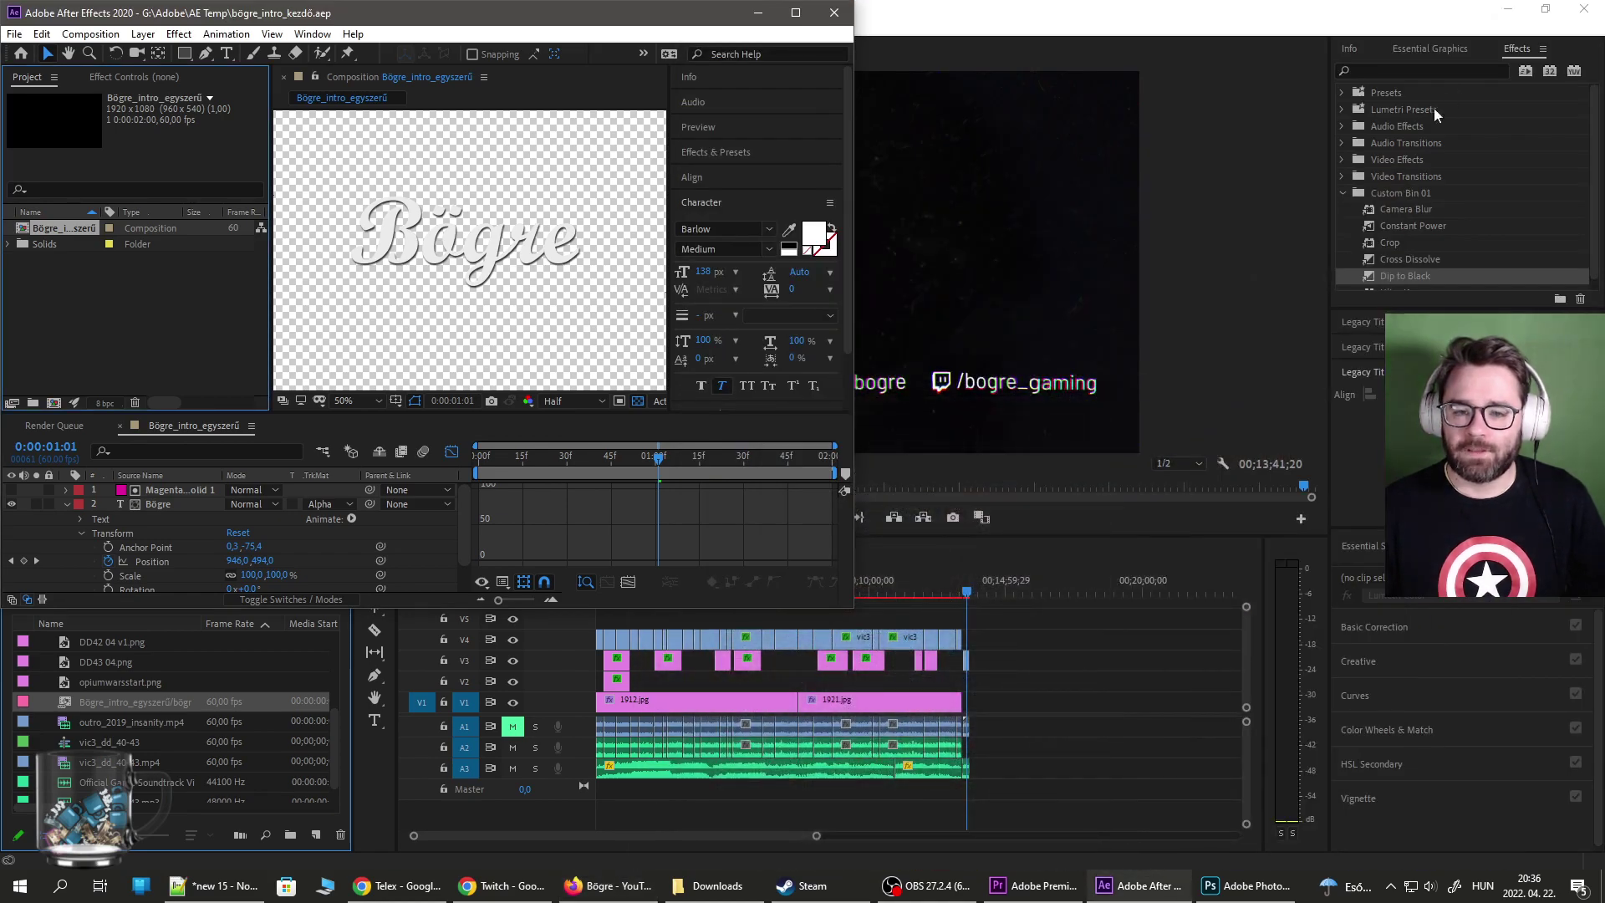
Switch to Premiere Pro and place the Bögre_intro_egyszerű composition on V5 just after the start of the sequence.
left_click(613, 792)
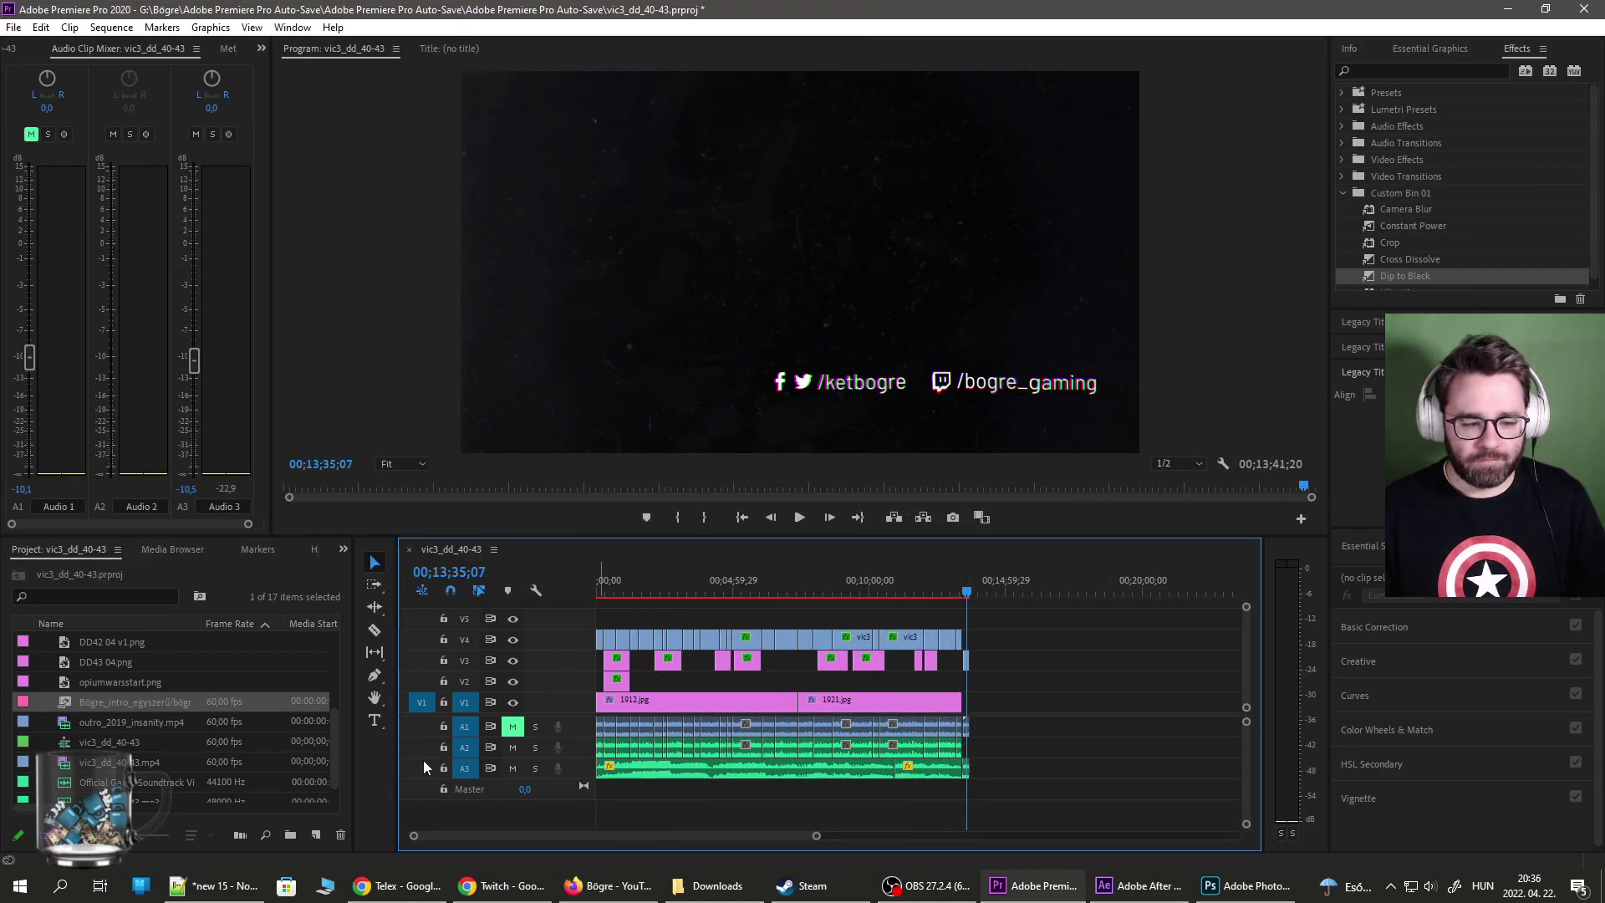
scroll(625, 684, "up", 6)
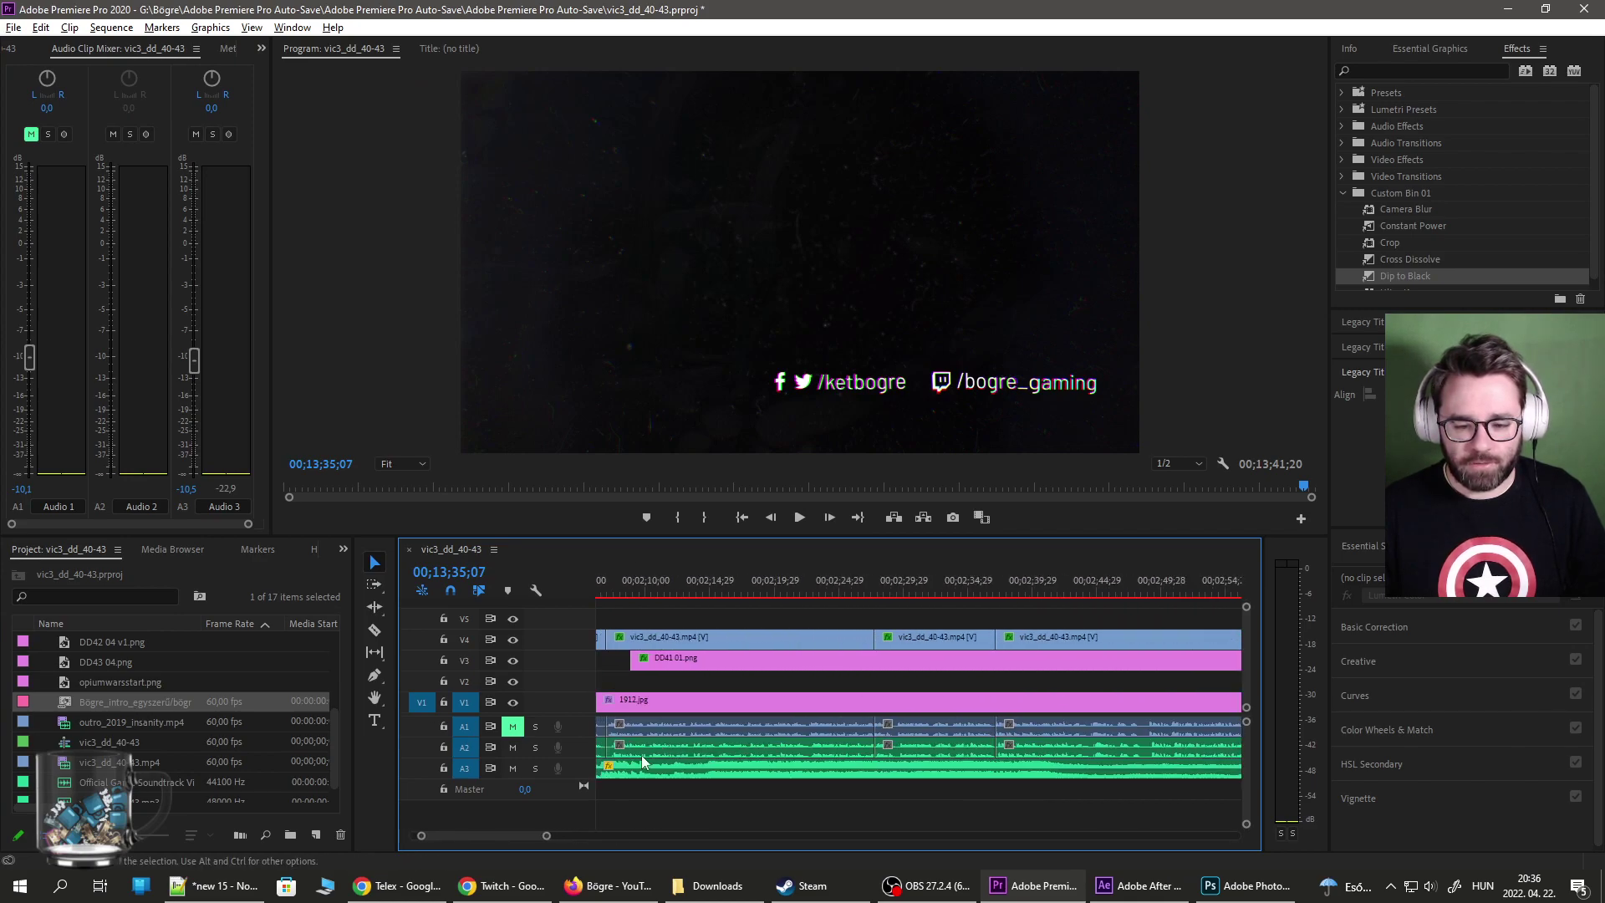
left_click_drag(114, 702, 613, 623)
left_click(625, 676)
scroll(545, 776, "up", 4)
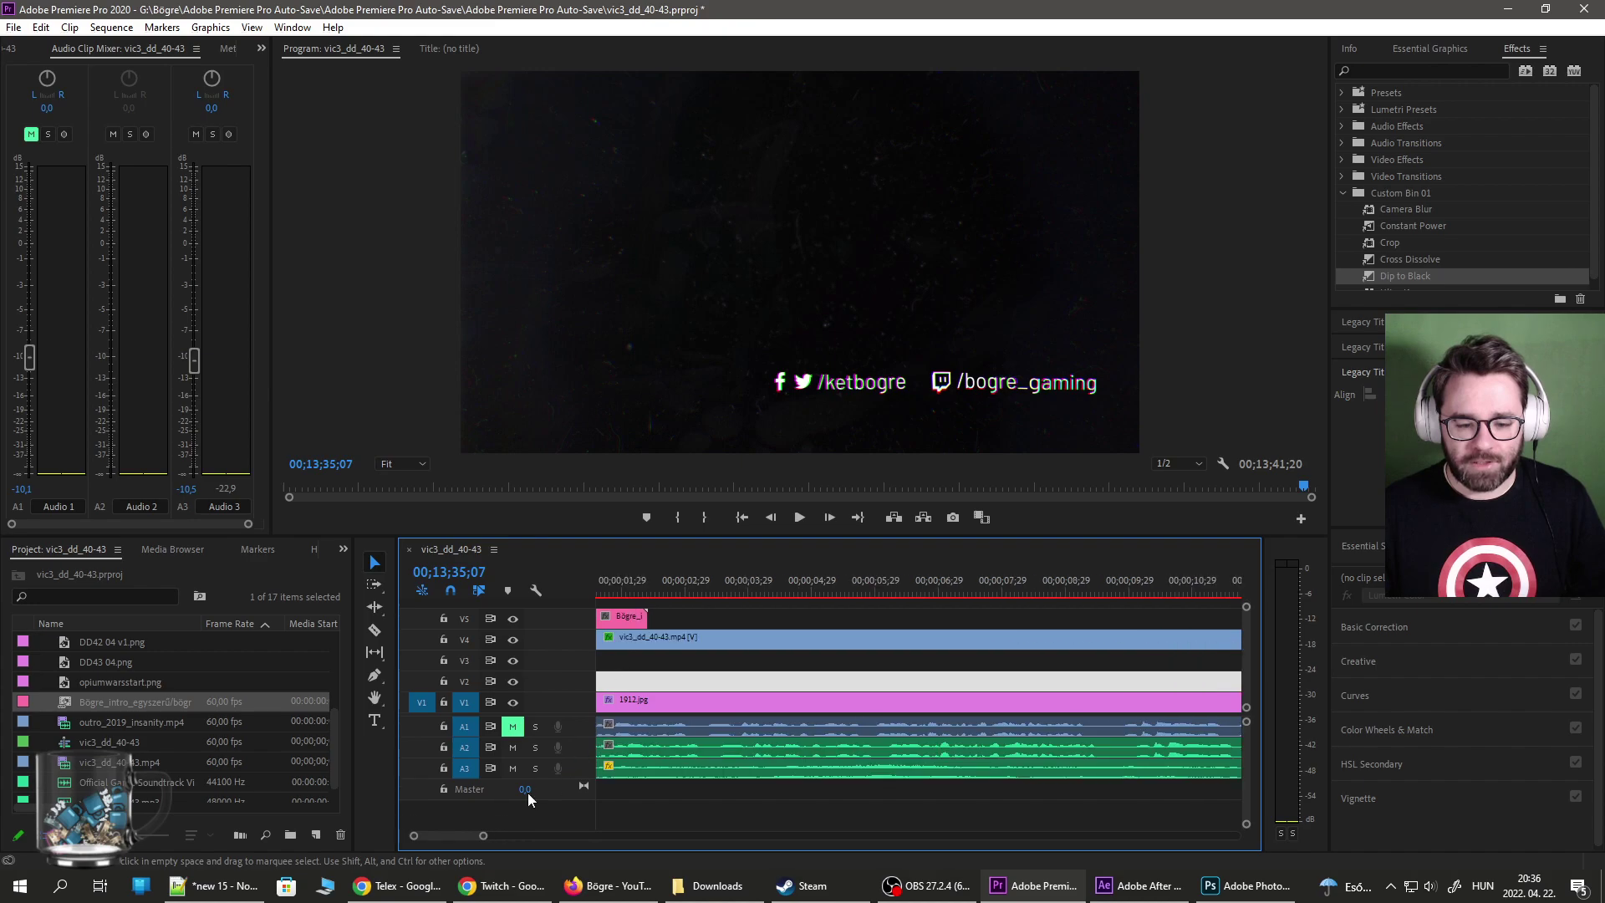
Set the Bögre intro title's position to 1499, 575 while previewing it at 00;00;01;01.
left_click(619, 597)
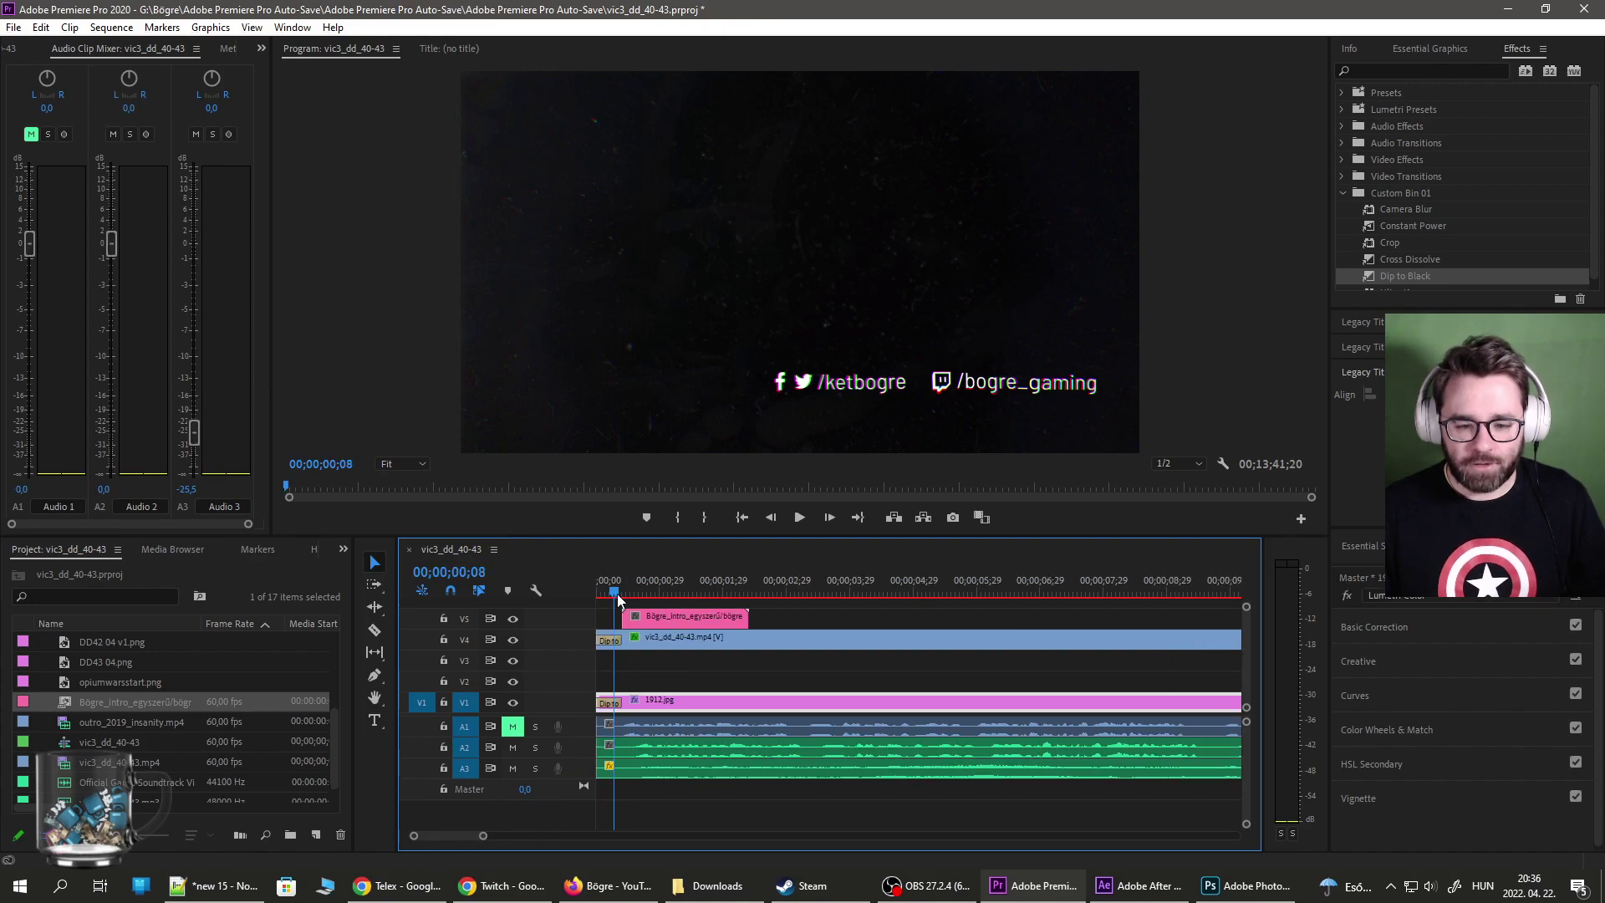
left_click(676, 614)
key("space")
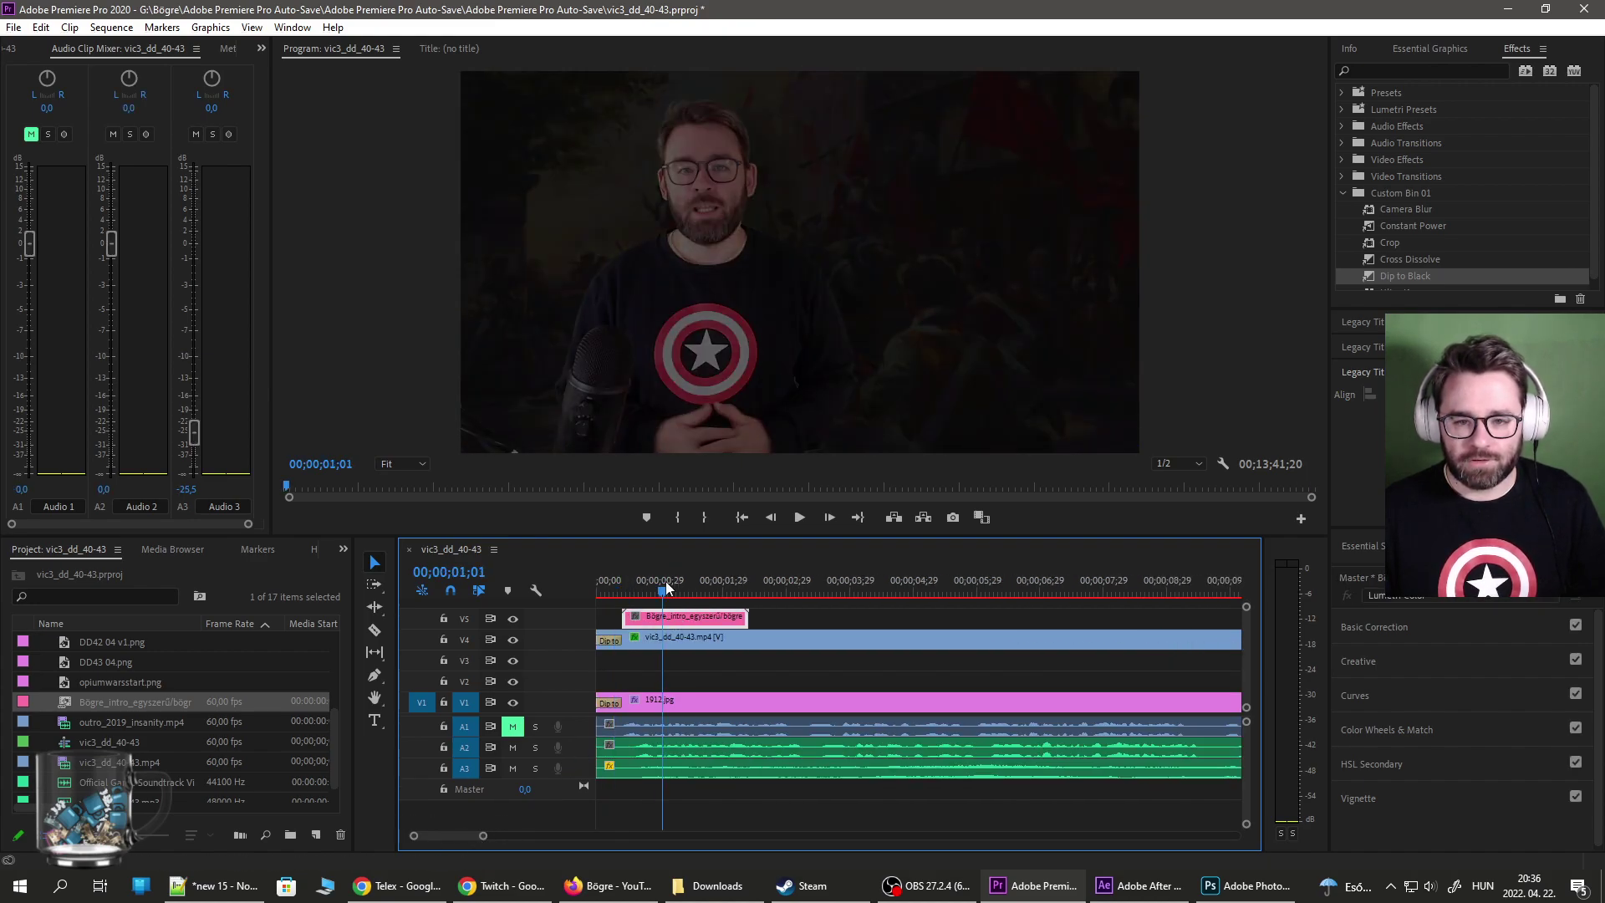
left_click(261, 48)
left_click(315, 123)
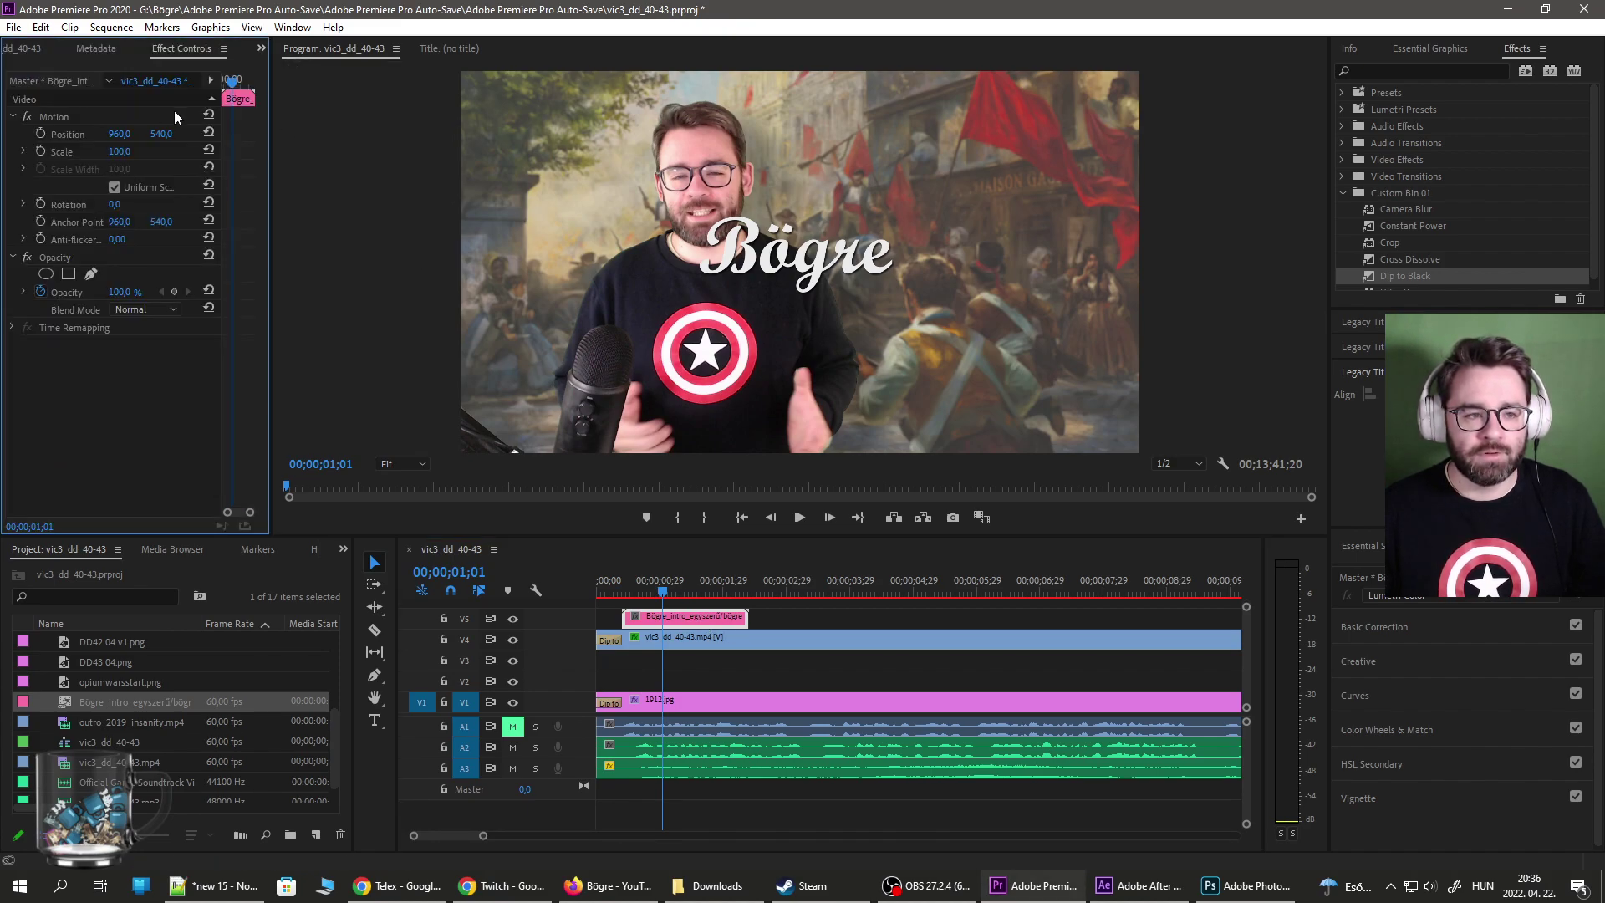
left_click_drag(120, 134, 226, 134)
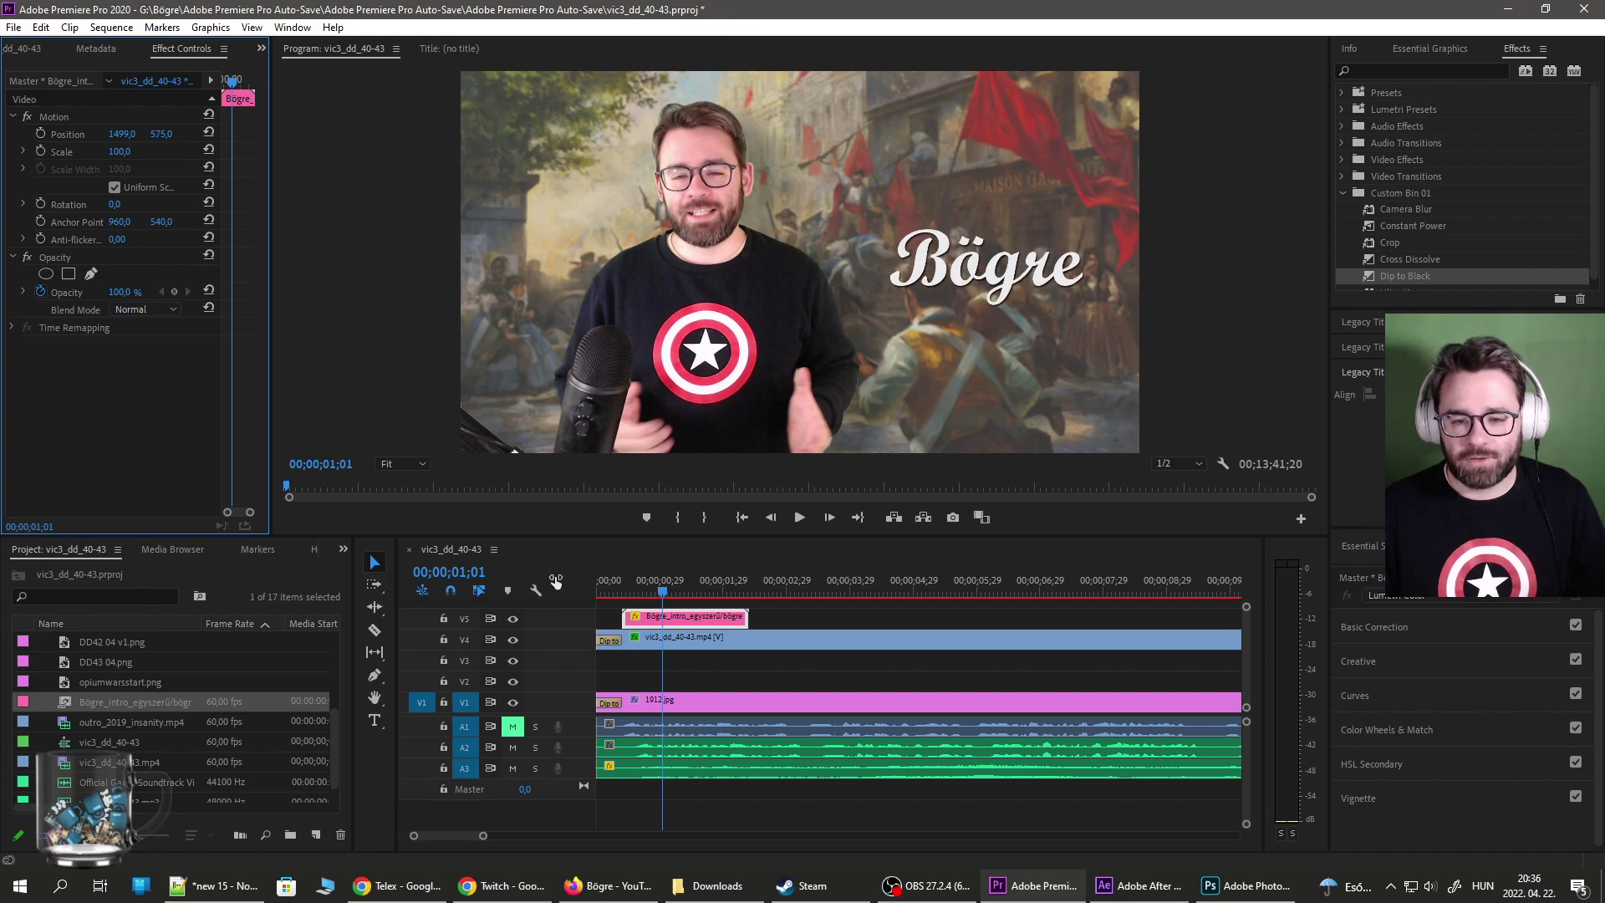
Play the sequence from 00;00;00;00 to check the opening fades and the Bögre intro title.
left_click_drag(684, 581, 540, 600)
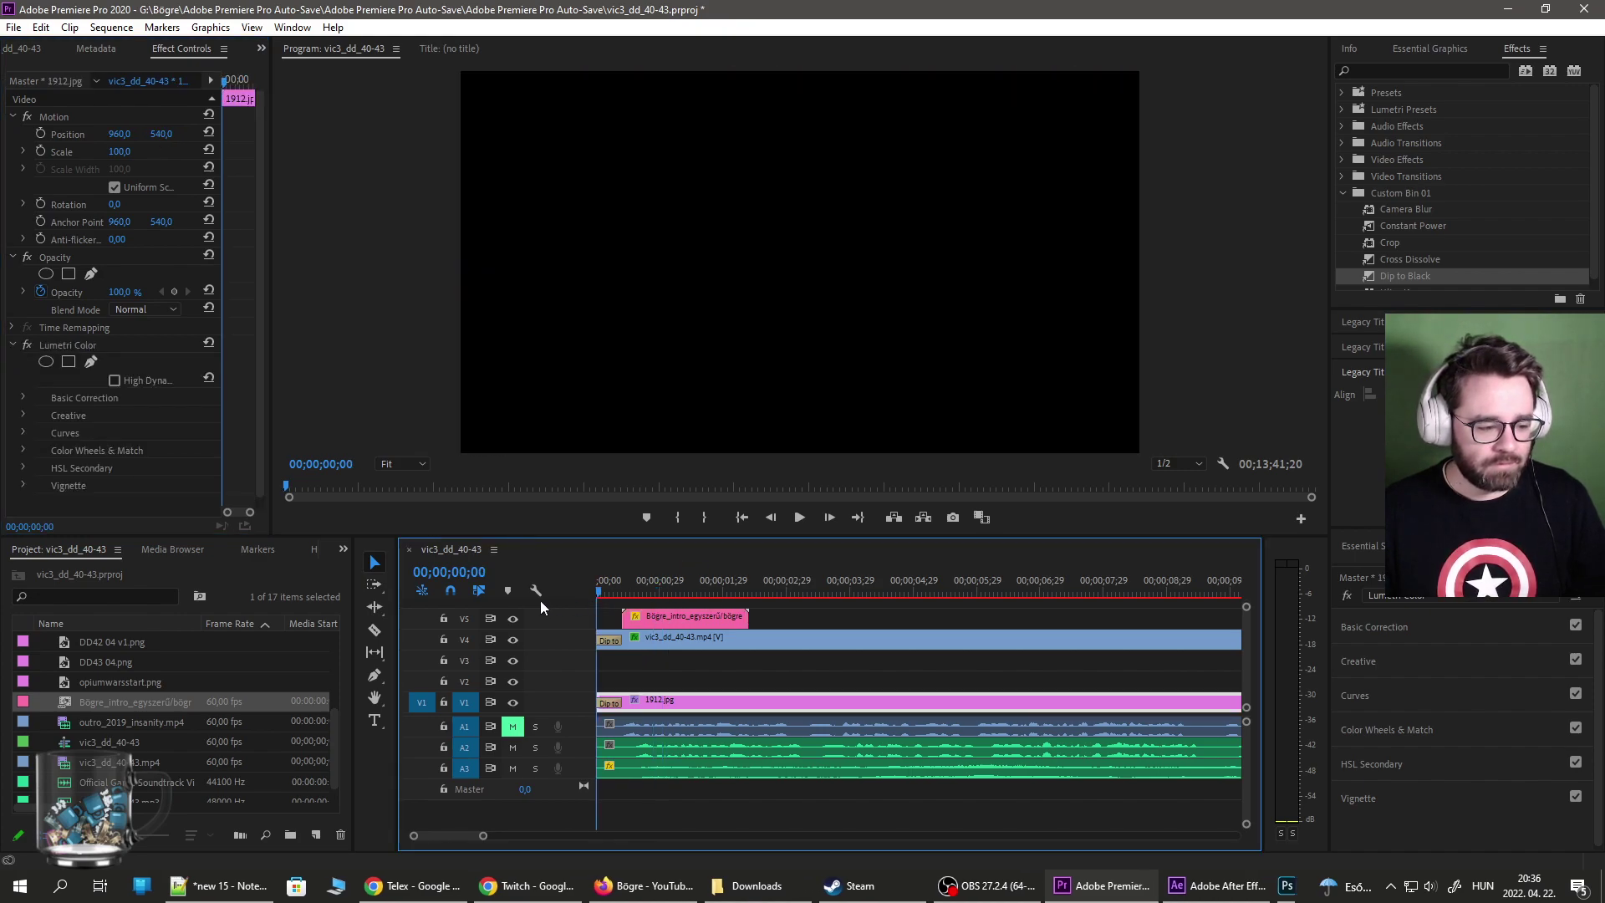
left_click(701, 805)
key("space")
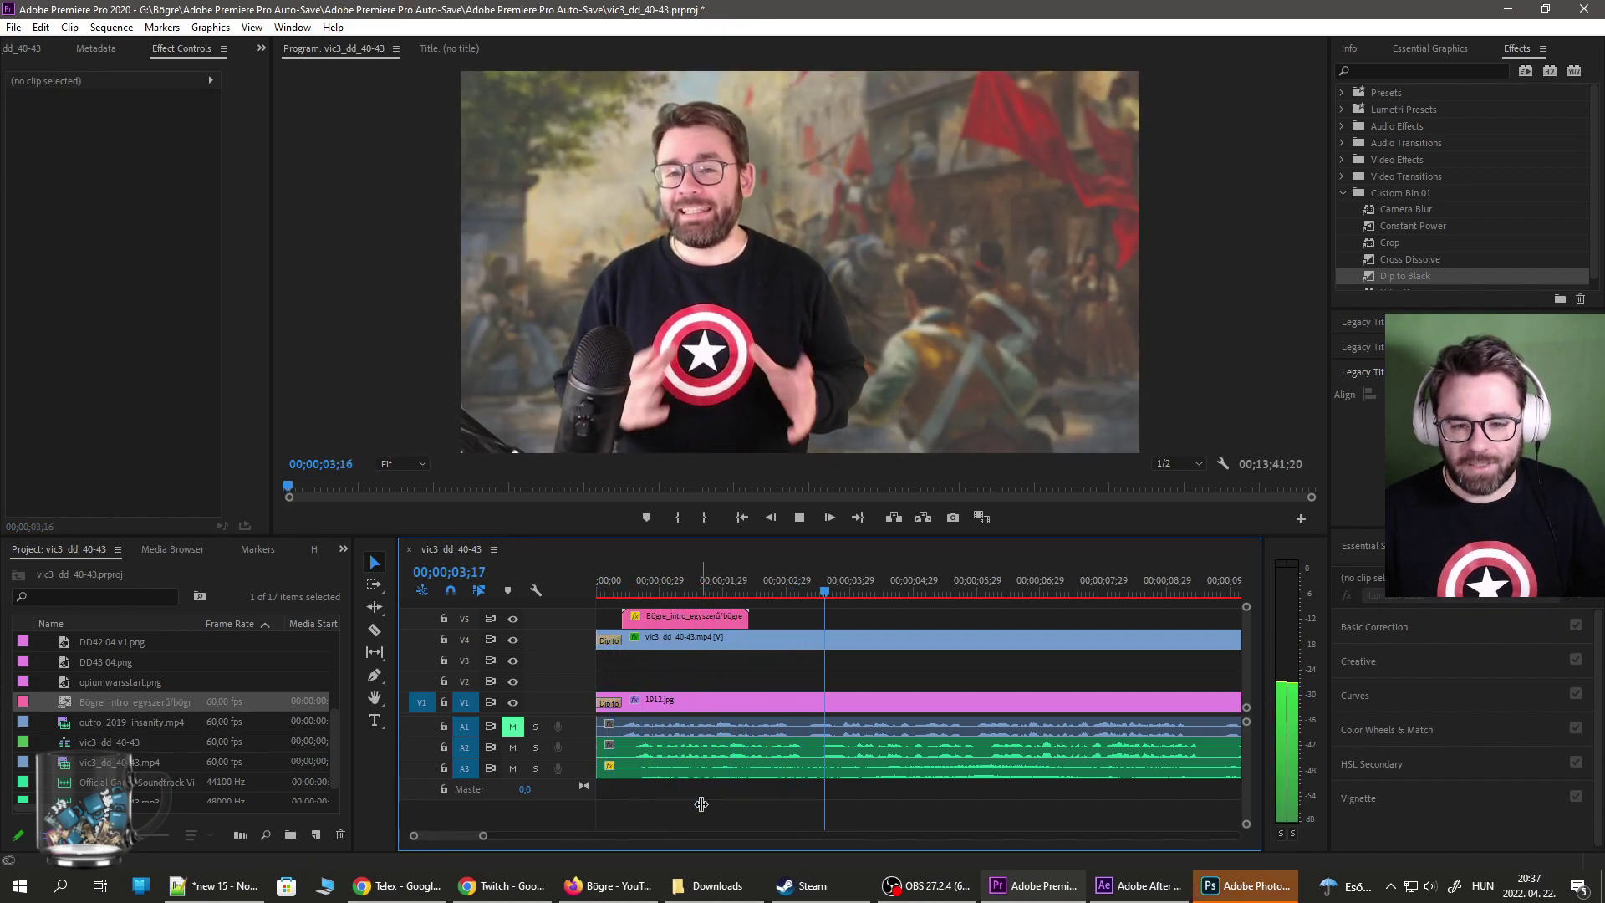
key("minus")
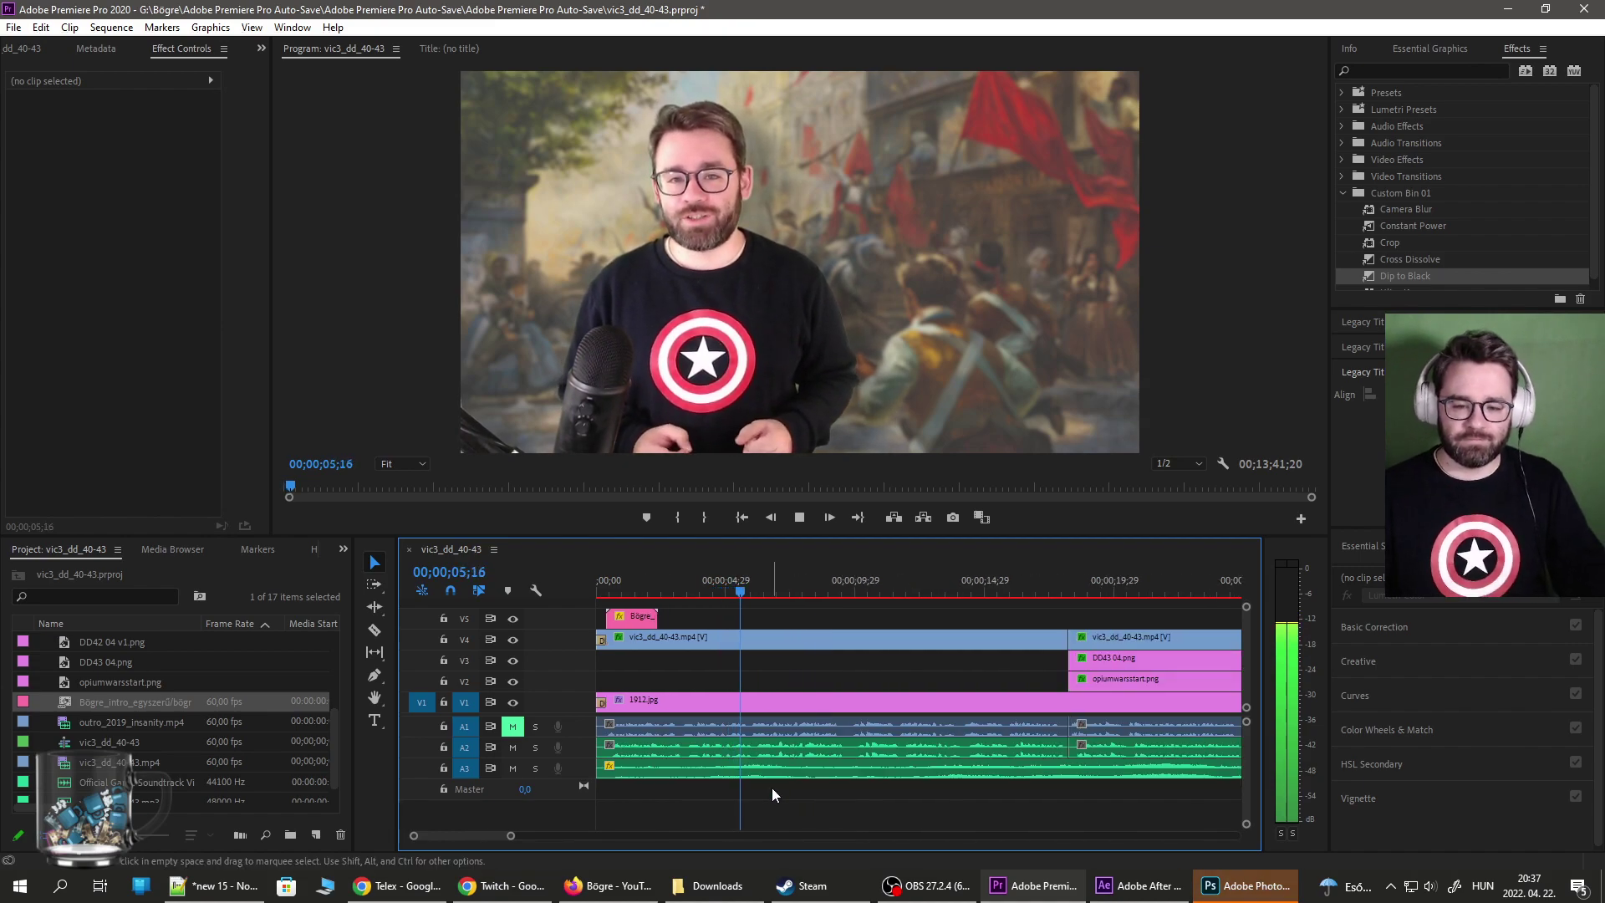
key("minus")
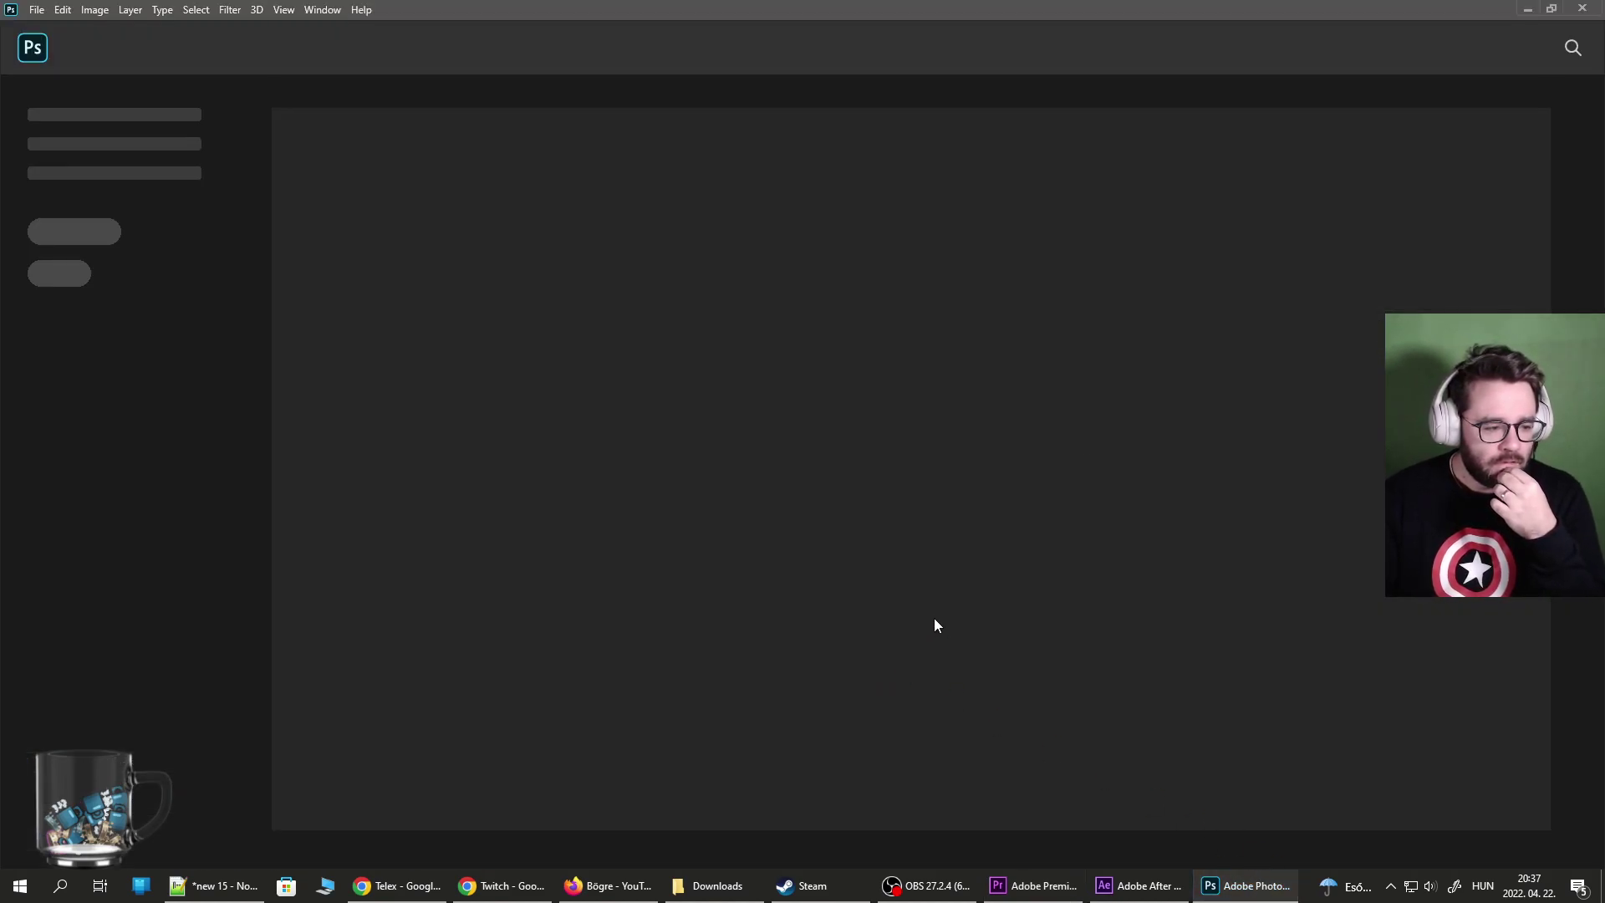
Open vic3-dd (1).psd in Photoshop without updating its text layers, and select all of the A VÍZIÓ title text for editing.
left_click(1525, 11)
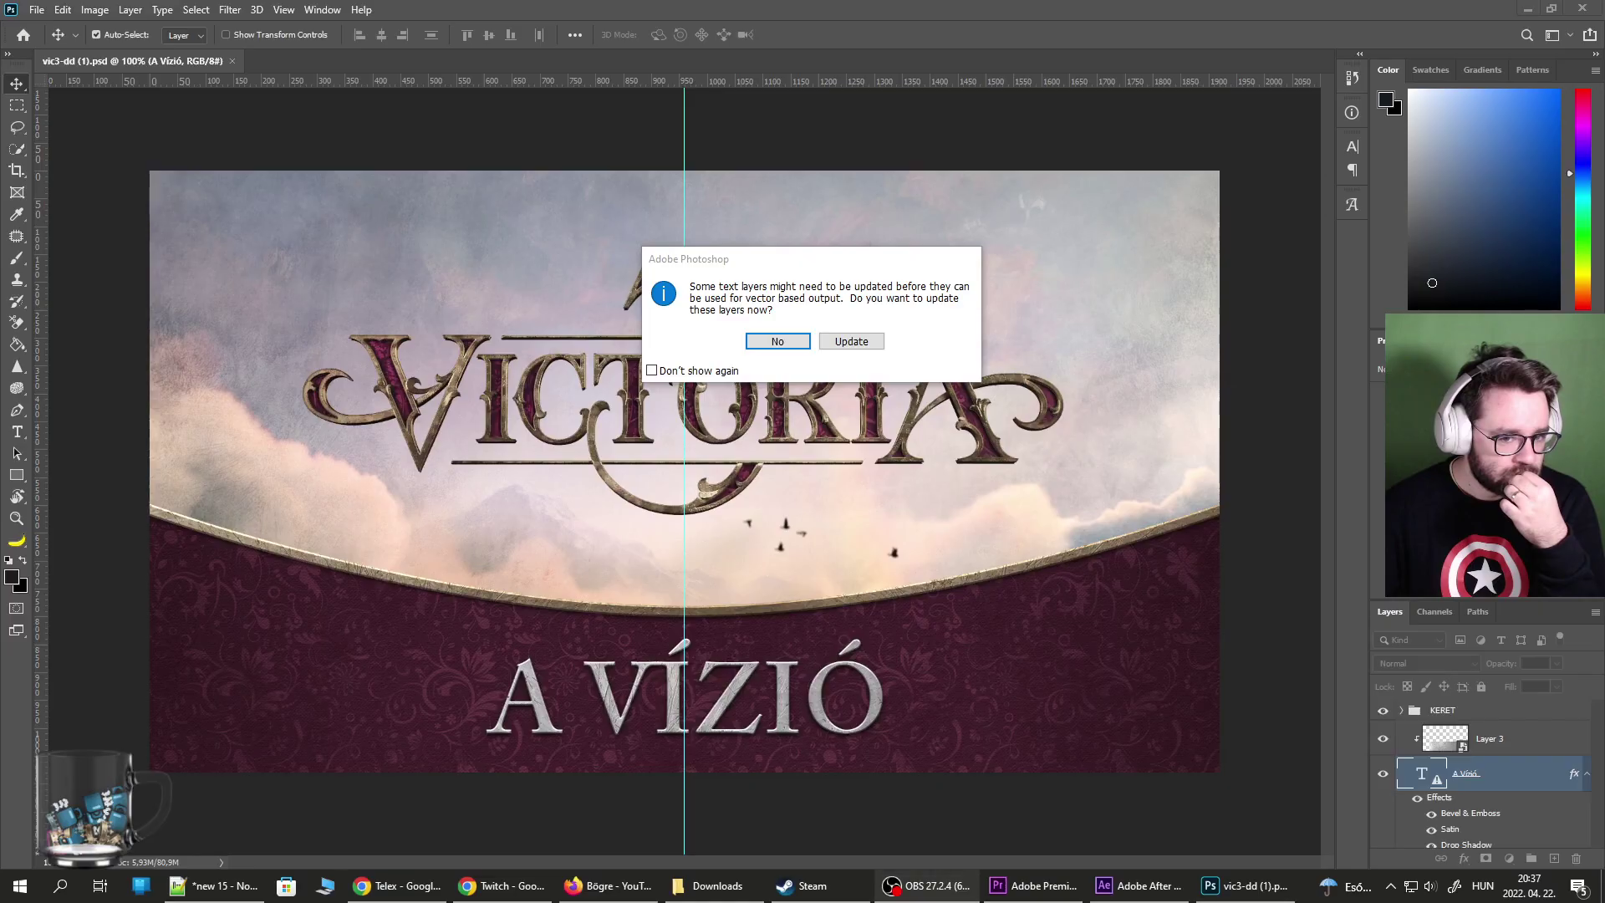
left_click(789, 346)
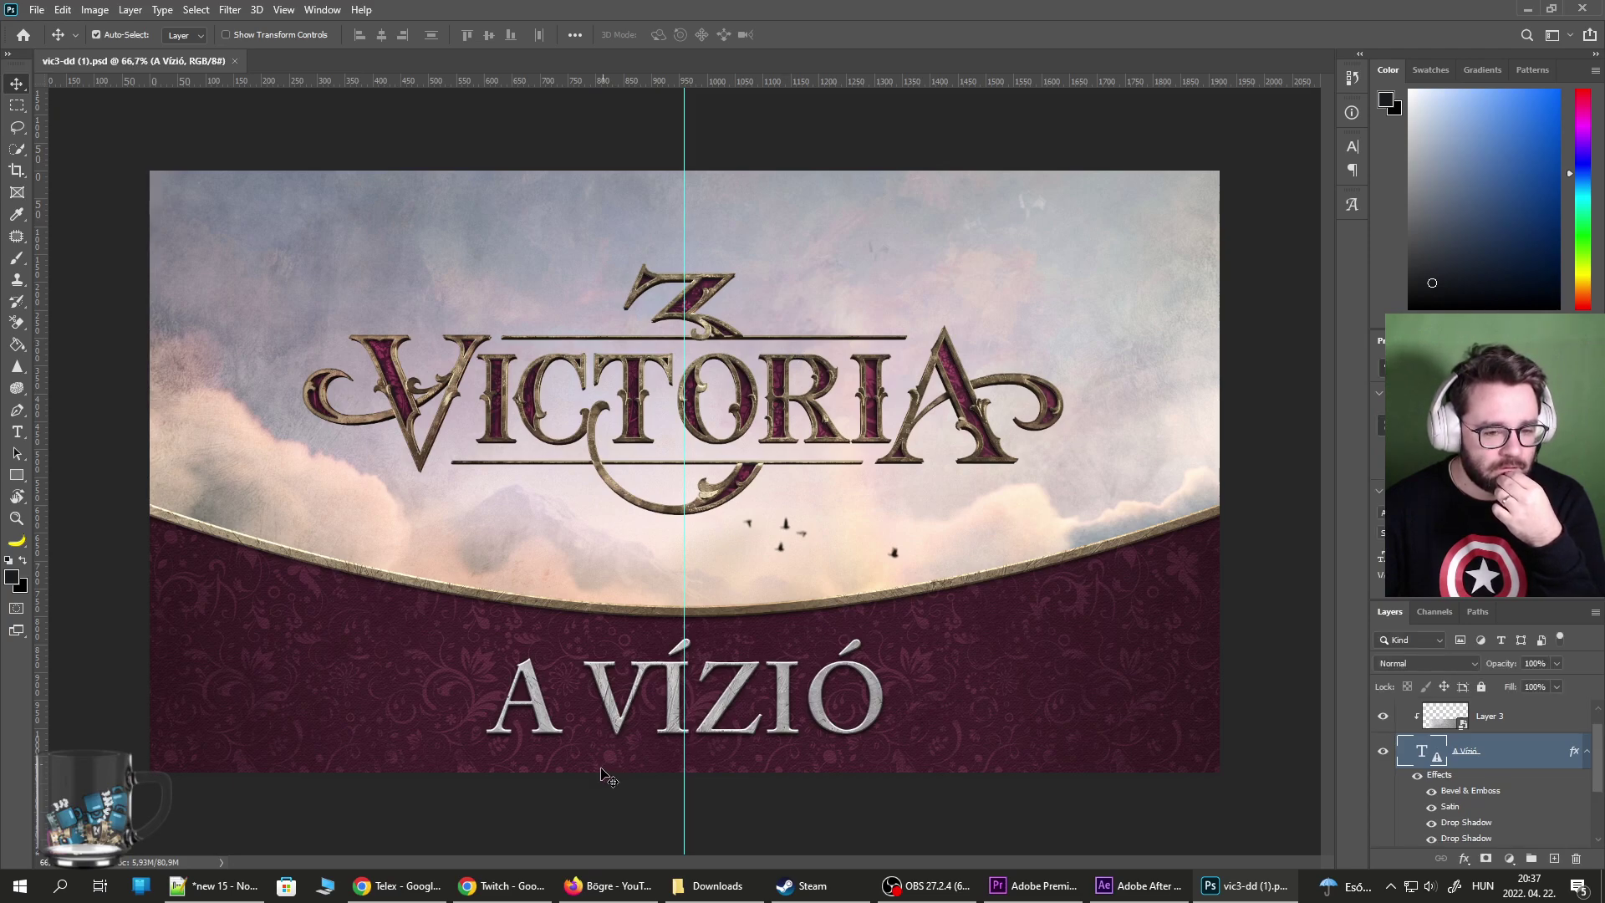
key("t")
left_click_drag(489, 698, 883, 701)
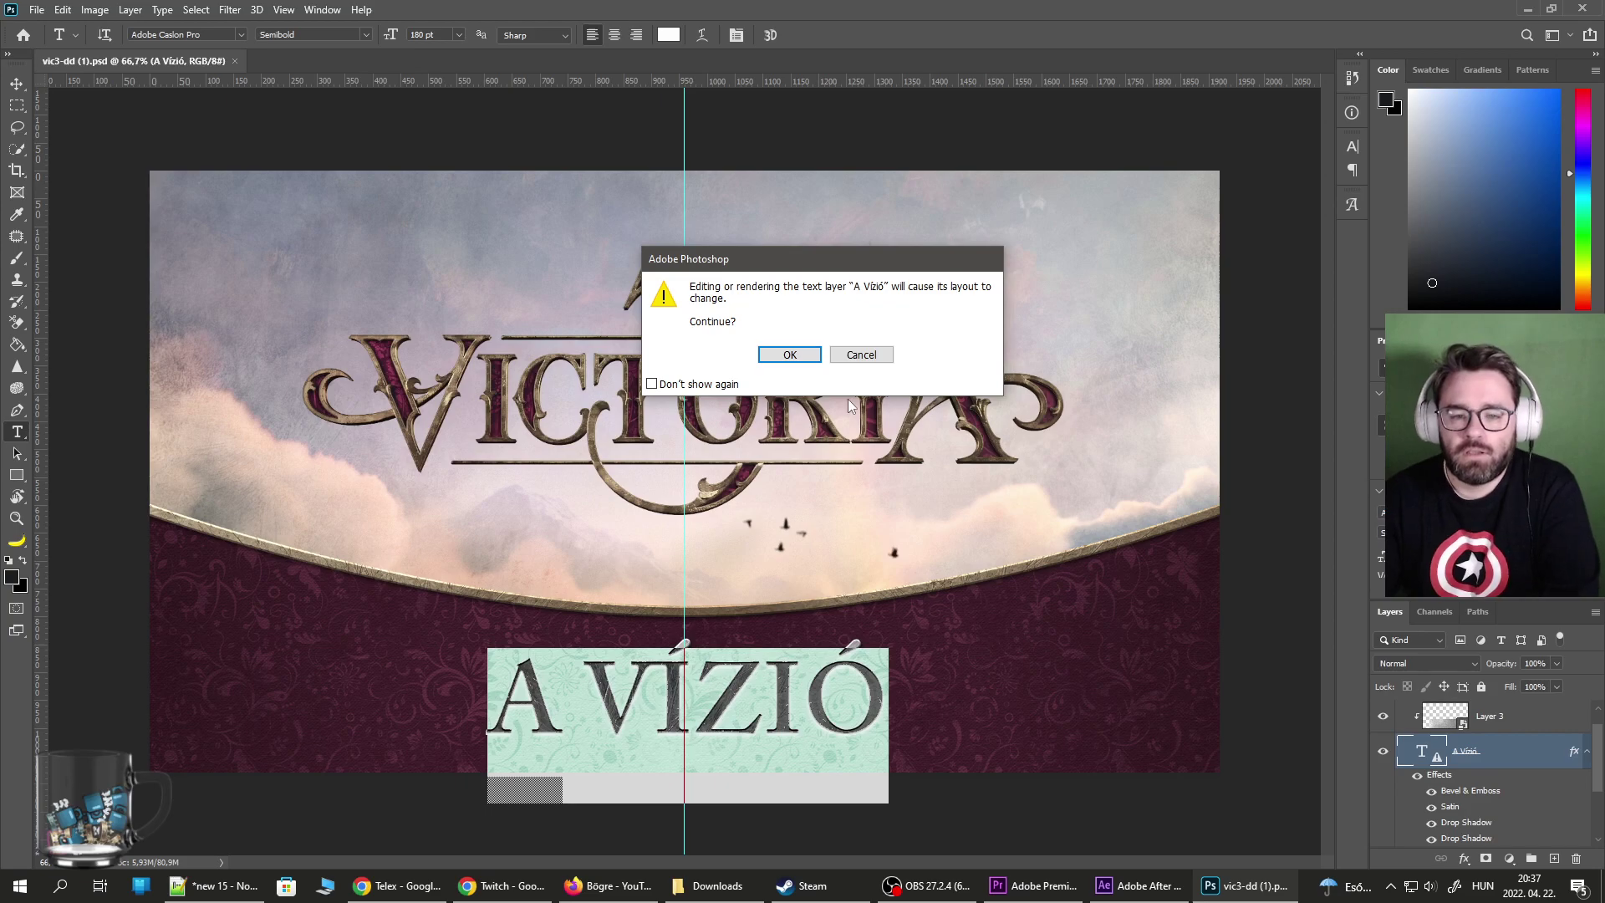
left_click(811, 357)
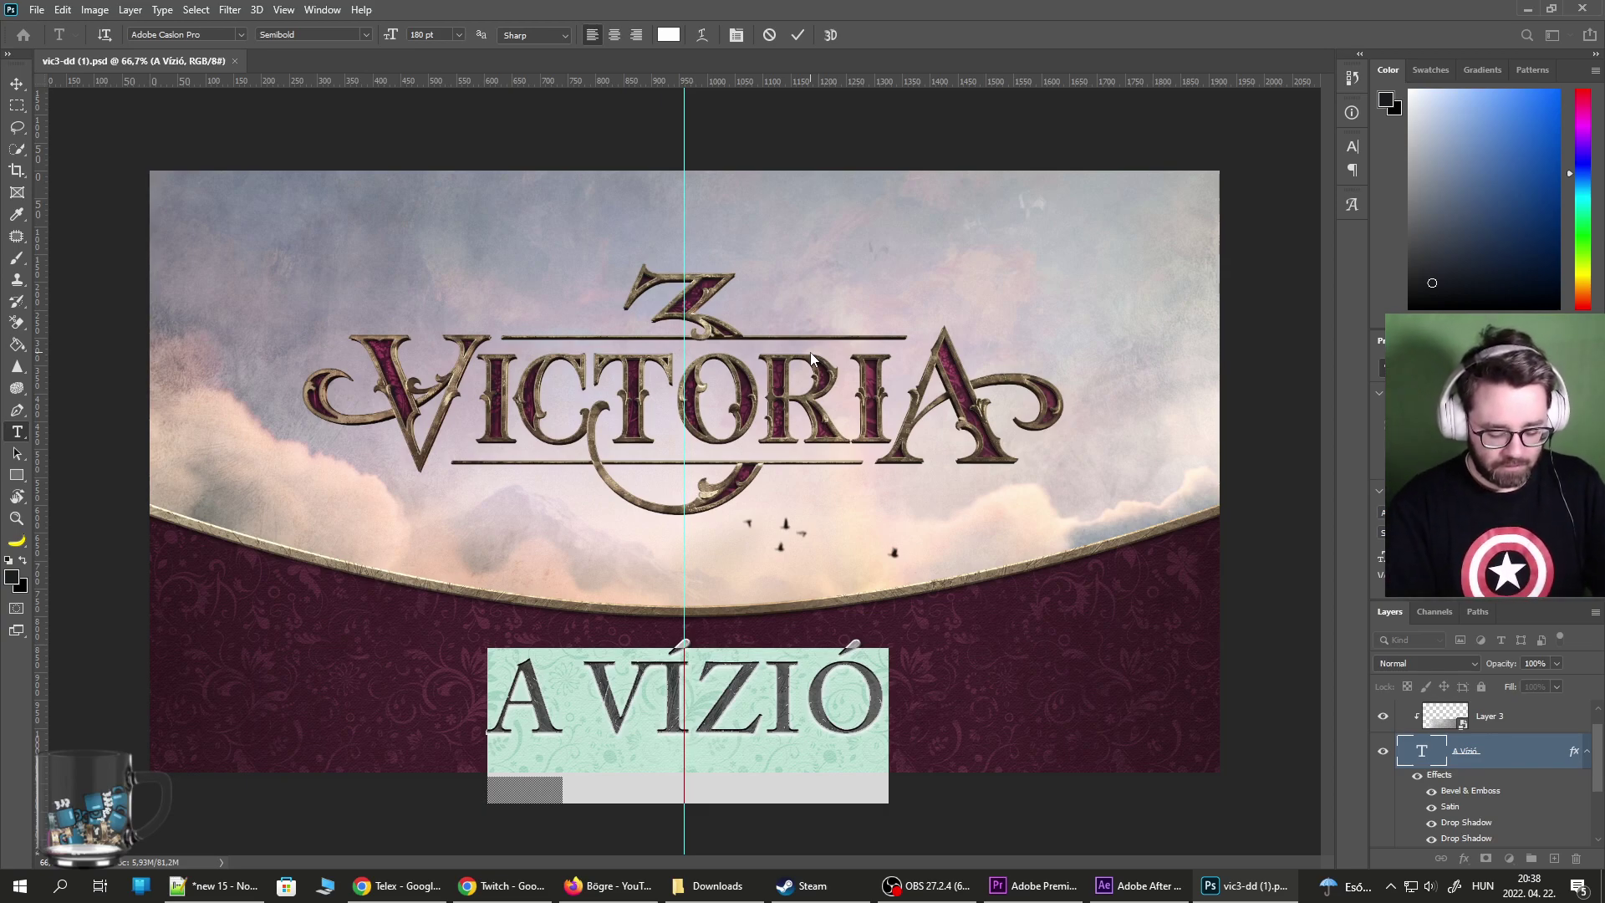
type("LÁZAD")
key("BackSpace")
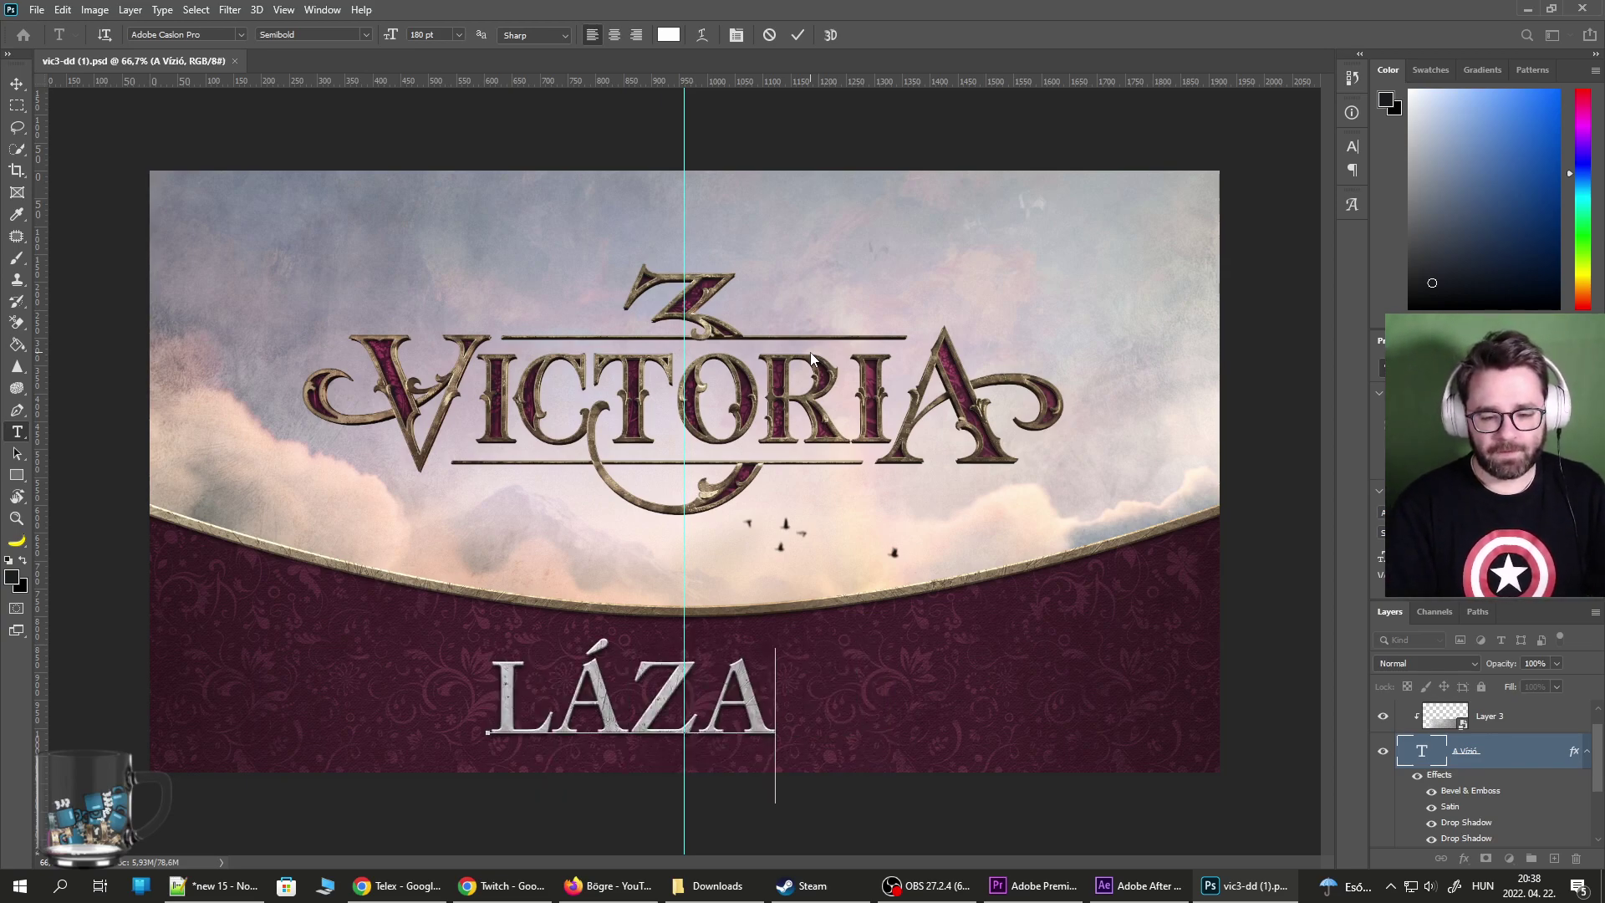
key("BackSpace")
key("BackSpace")
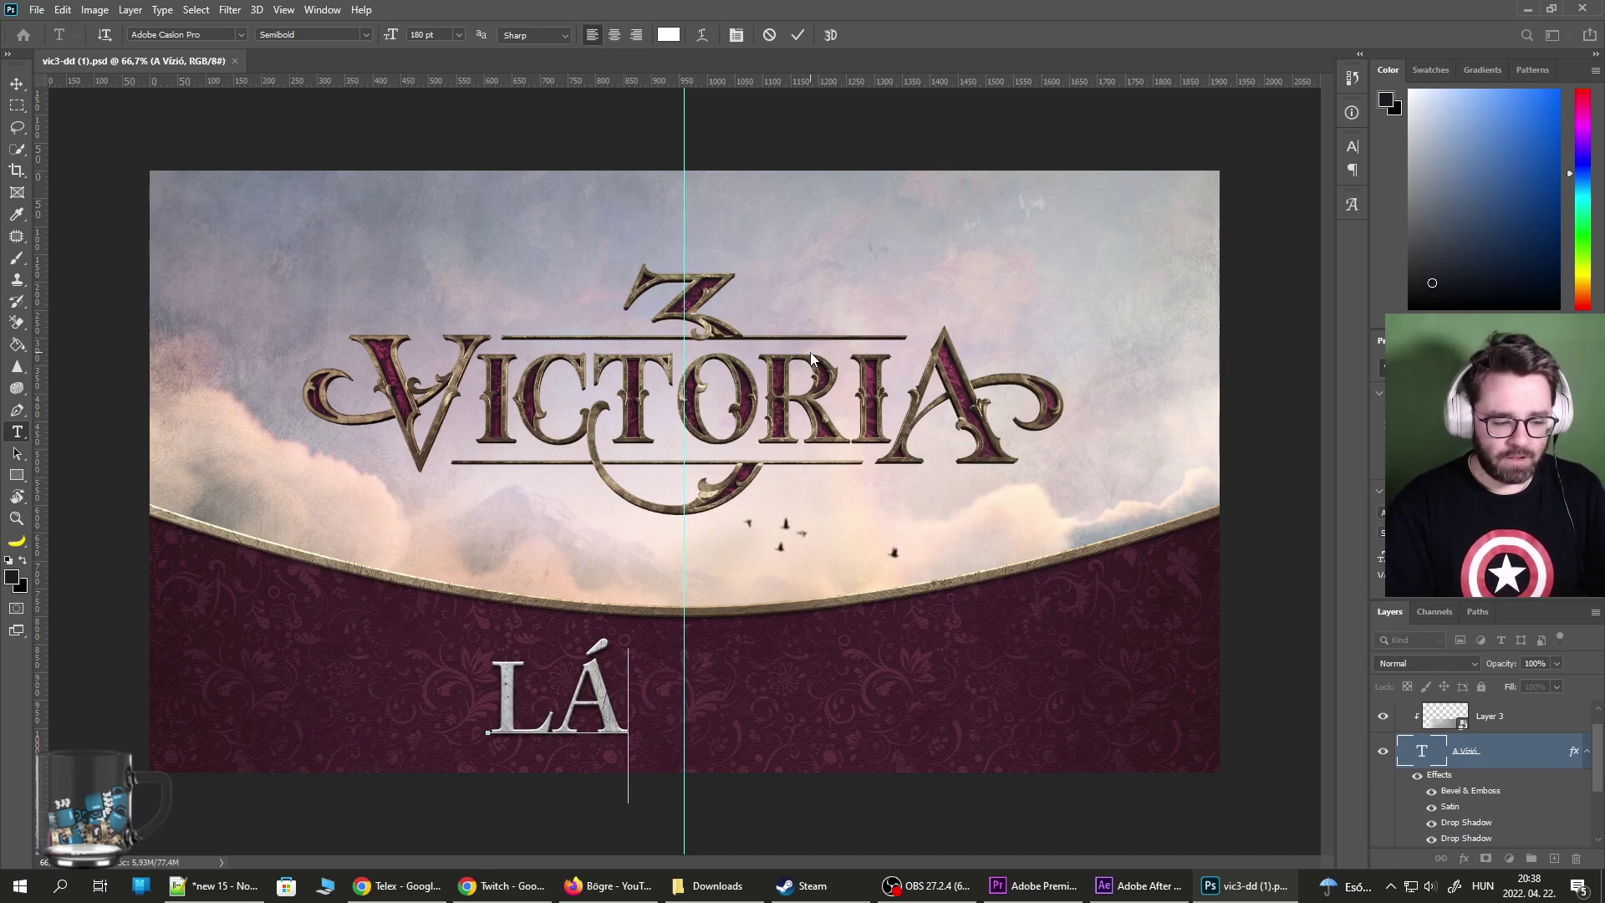
Replace the thumbnail's title text with FORRADALMAK KORA.
key("ctrl+a")
type("FORRADAL")
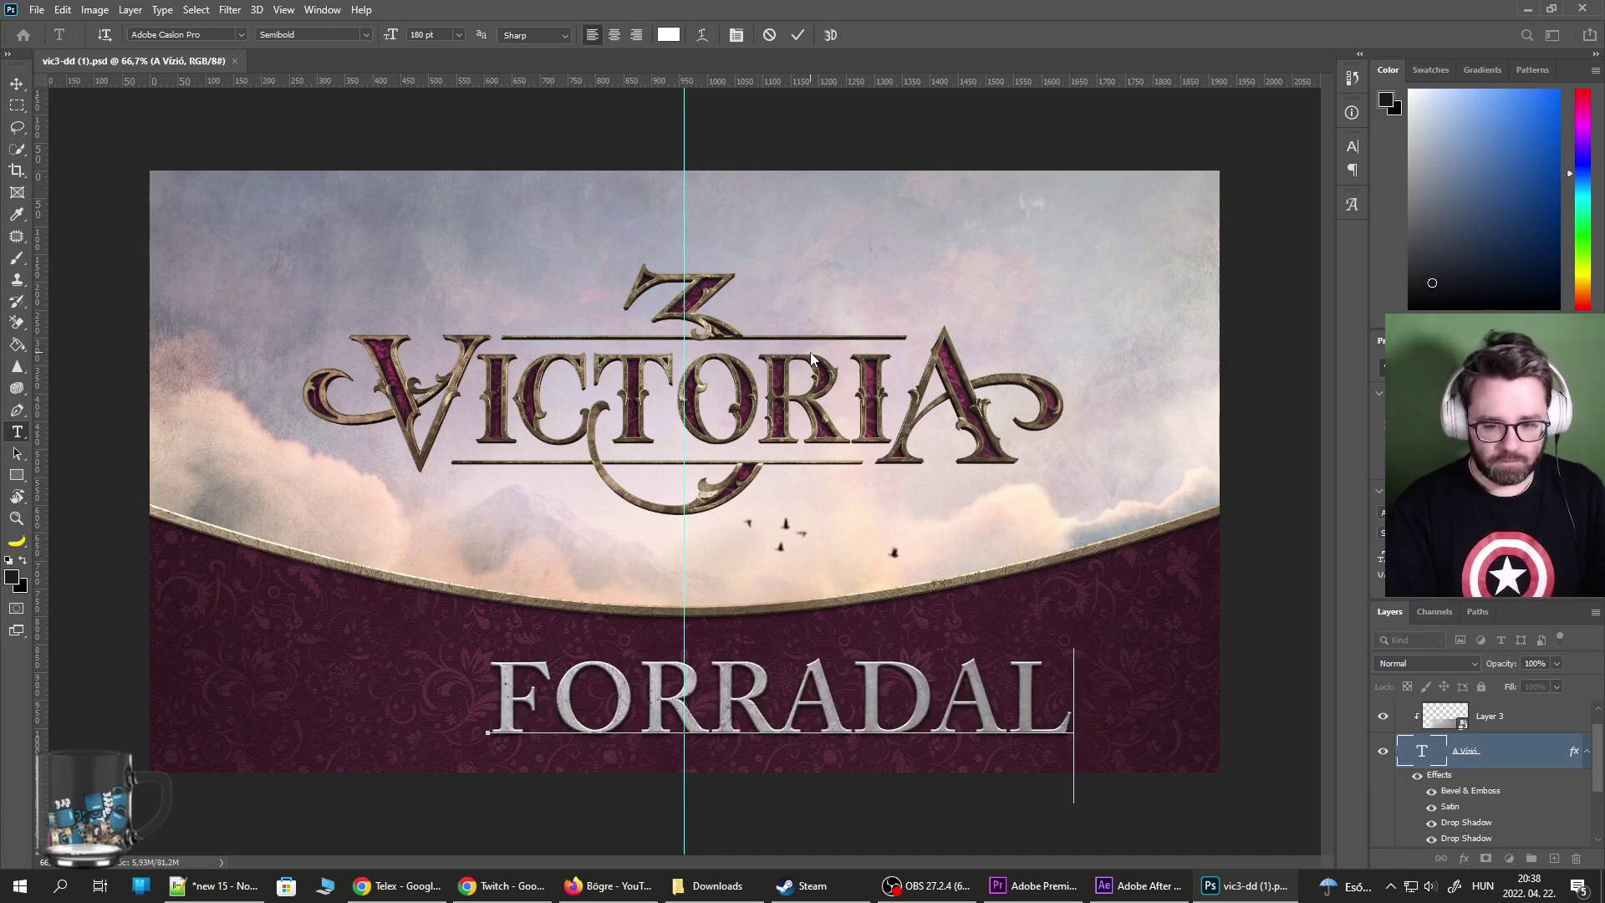
type("MA")
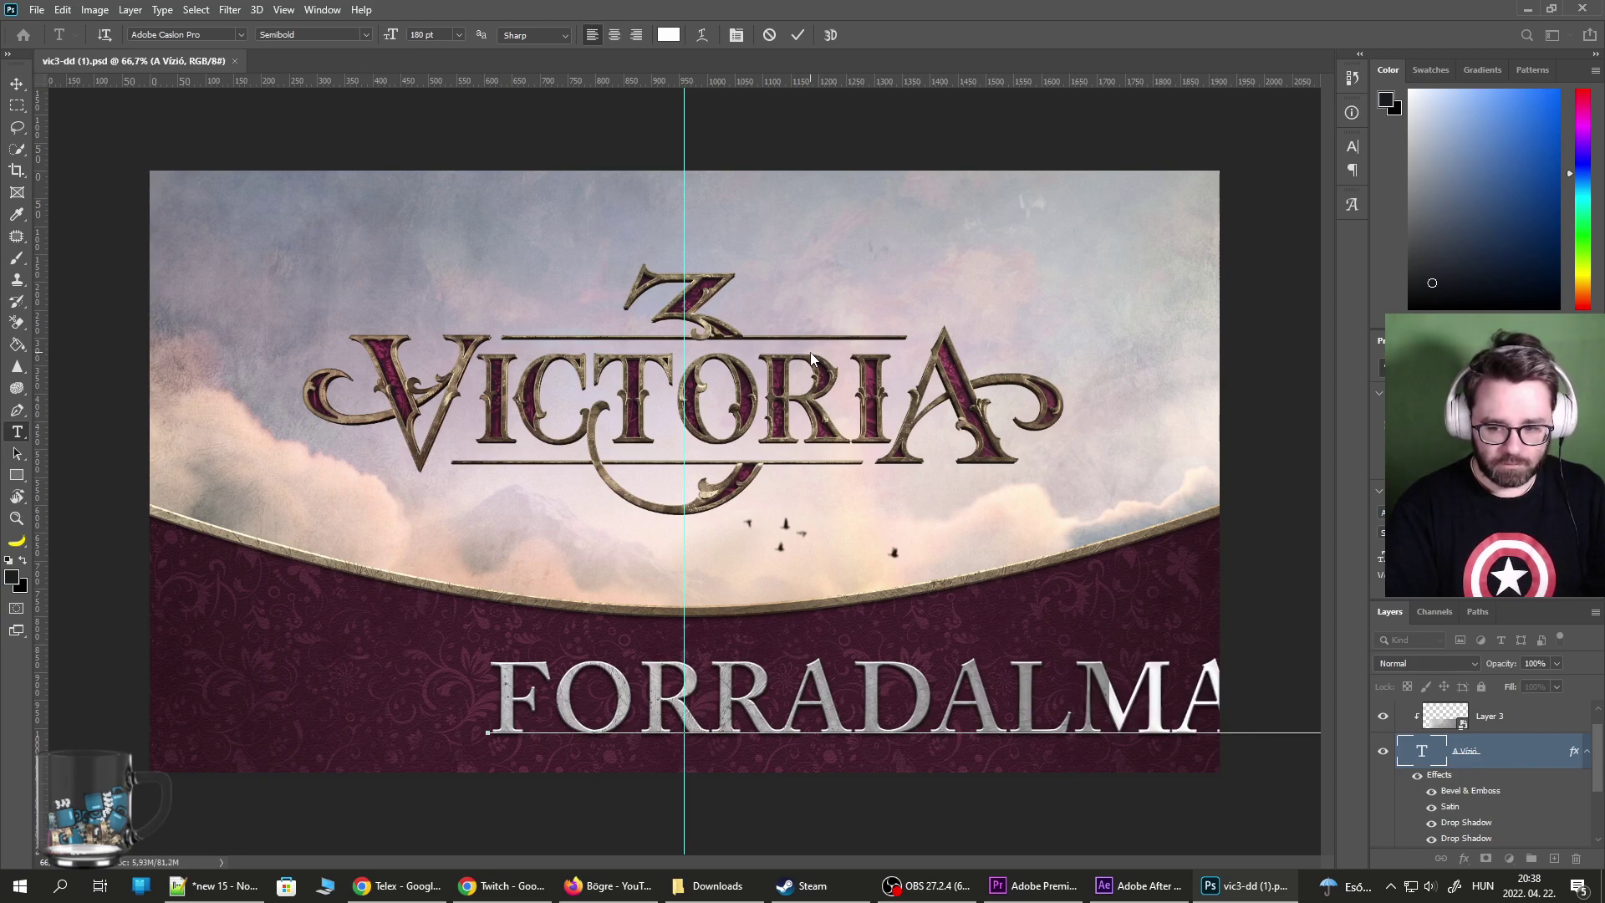
key("ctrl+Return")
Scale the FORRADALMAK KORA title to 81.99% and centre it horizontally at X 960 in the purple band.
key("v")
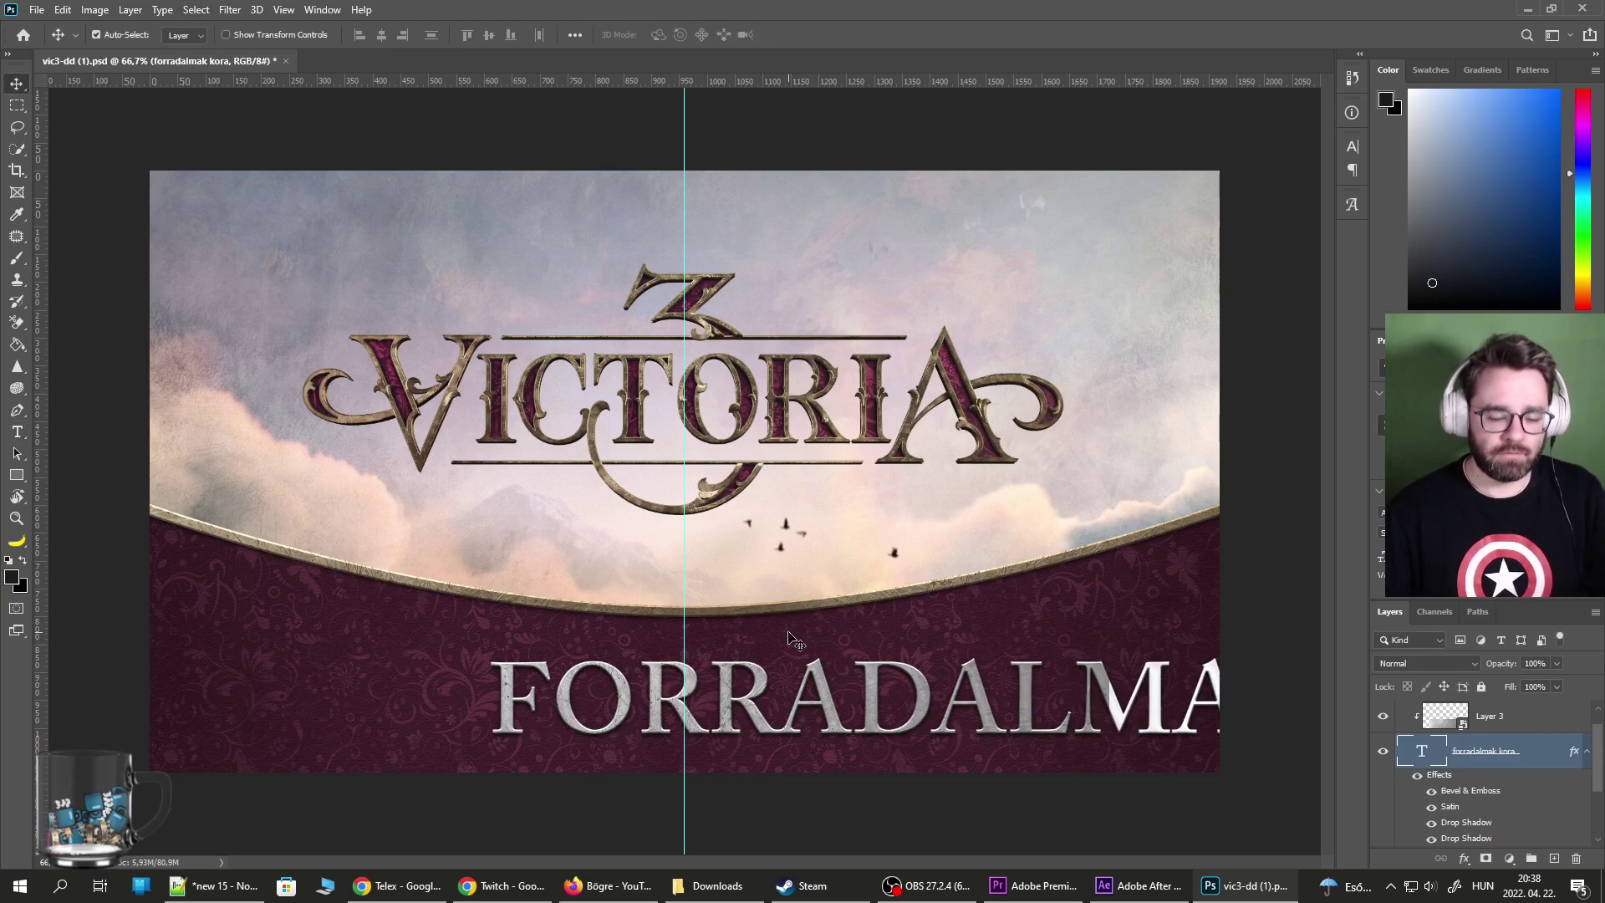
key("ctrl+t")
left_click_drag(899, 684, 562, 683)
left_click_drag(1288, 795, 1082, 768)
left_click_drag(808, 687, 874, 704)
key("Return")
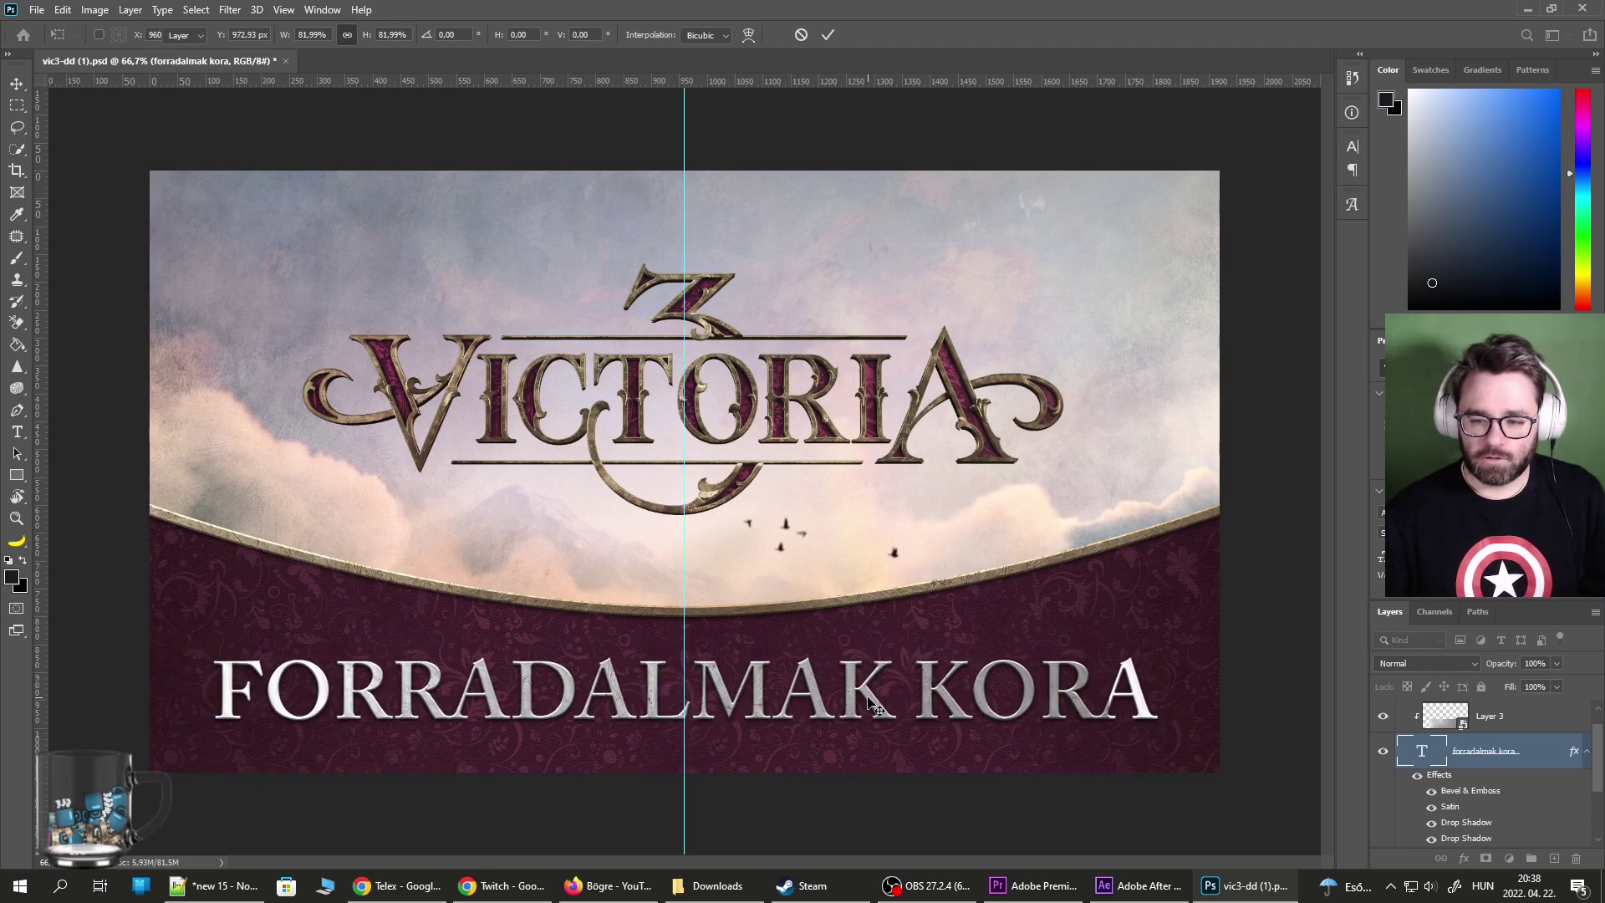
Stretch and reposition the clipped Layer 3 texture so that it covers the full width of the FORRADALMAK KORA title.
left_click(1536, 731)
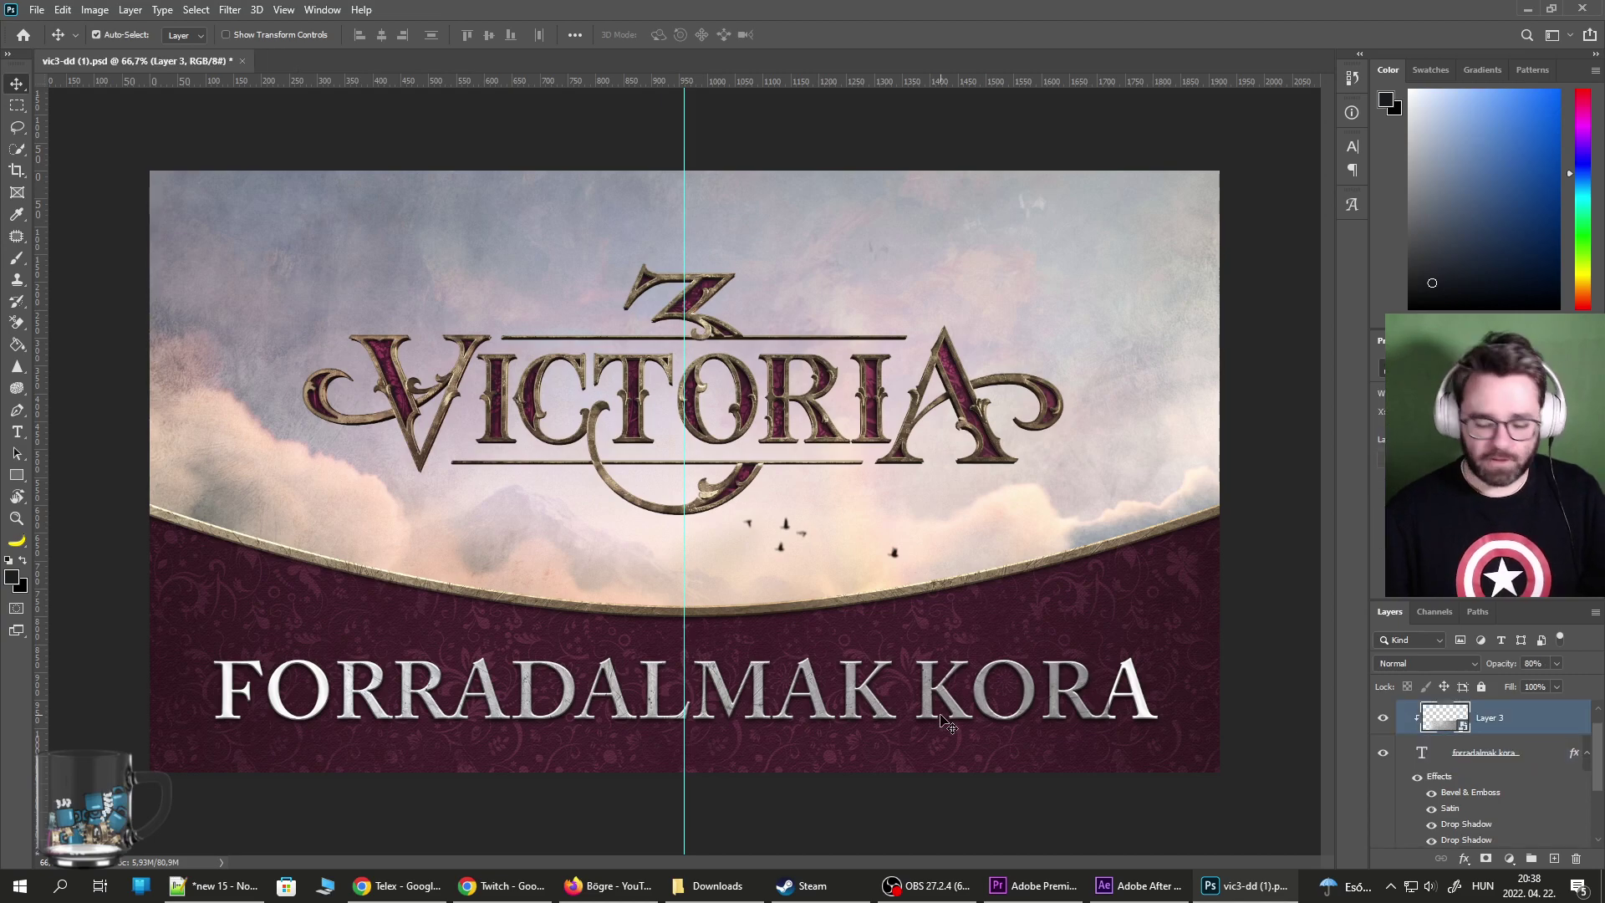
key("ctrl+t")
left_click_drag(1108, 828, 1190, 829)
left_click_drag(1041, 729, 1010, 732)
left_click_drag(219, 831, 215, 831)
key("Return")
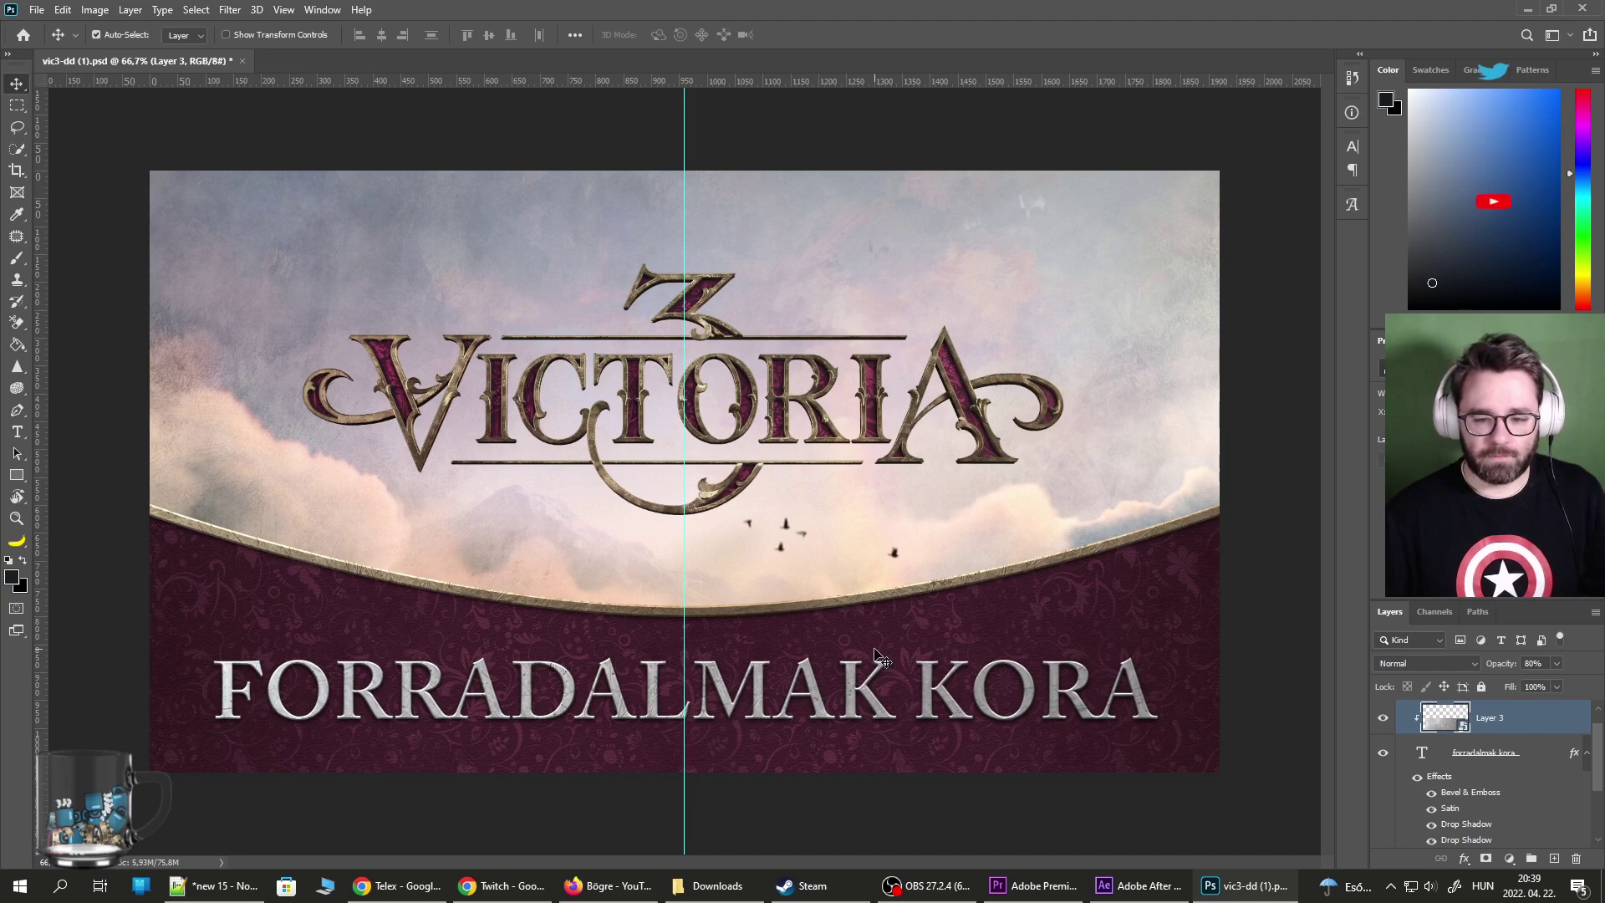
key("ctrl+alt+shift+w")
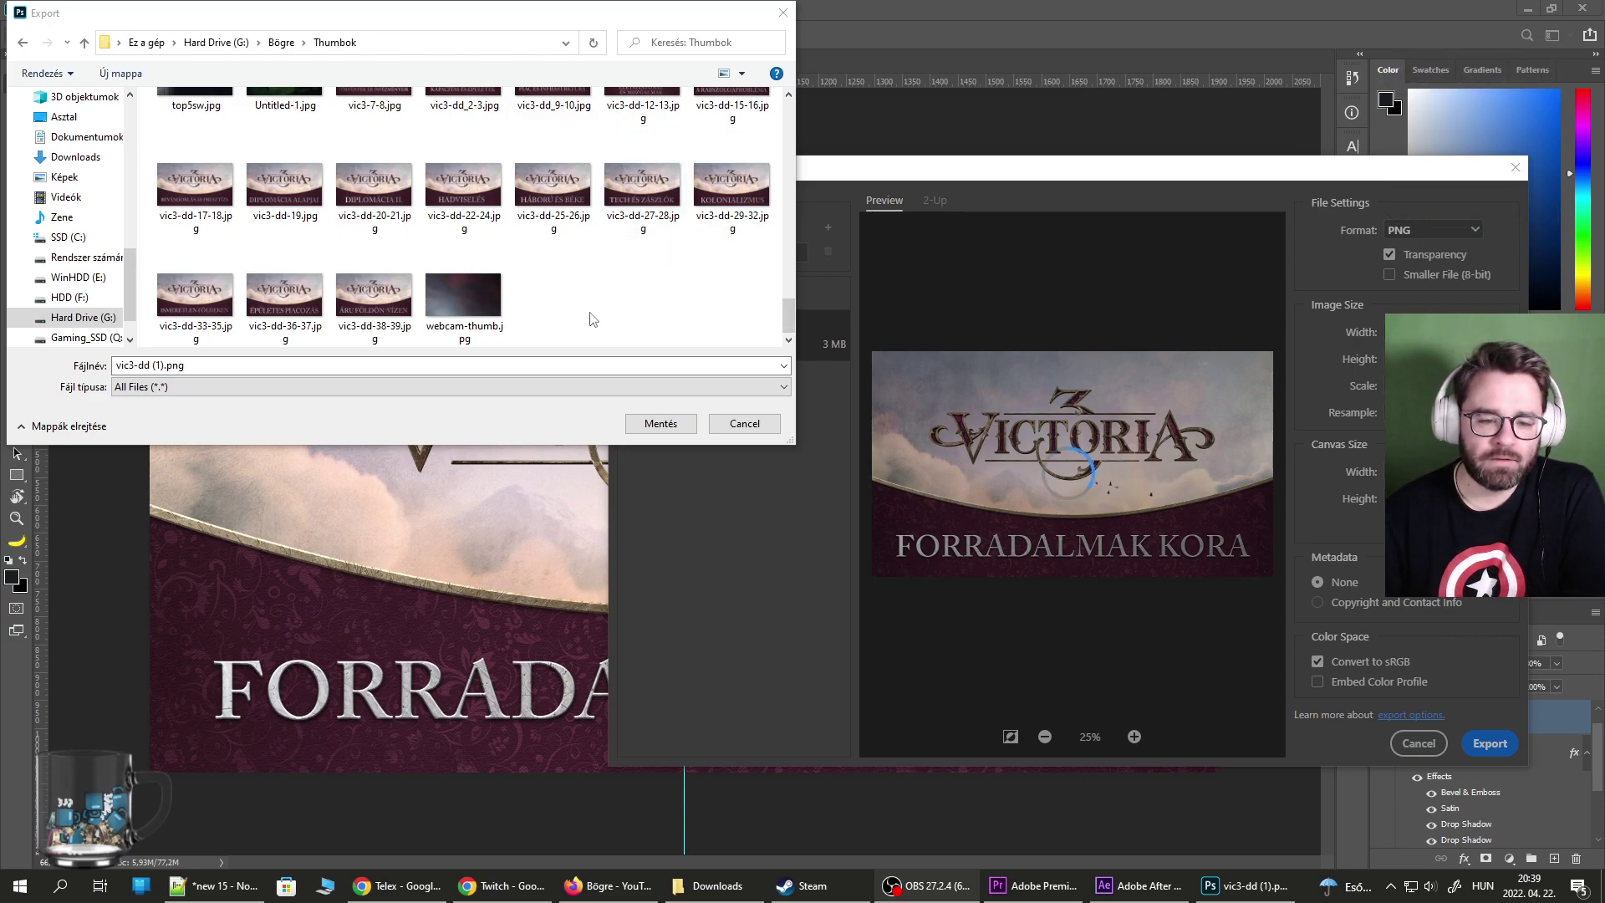
left_click(373, 331)
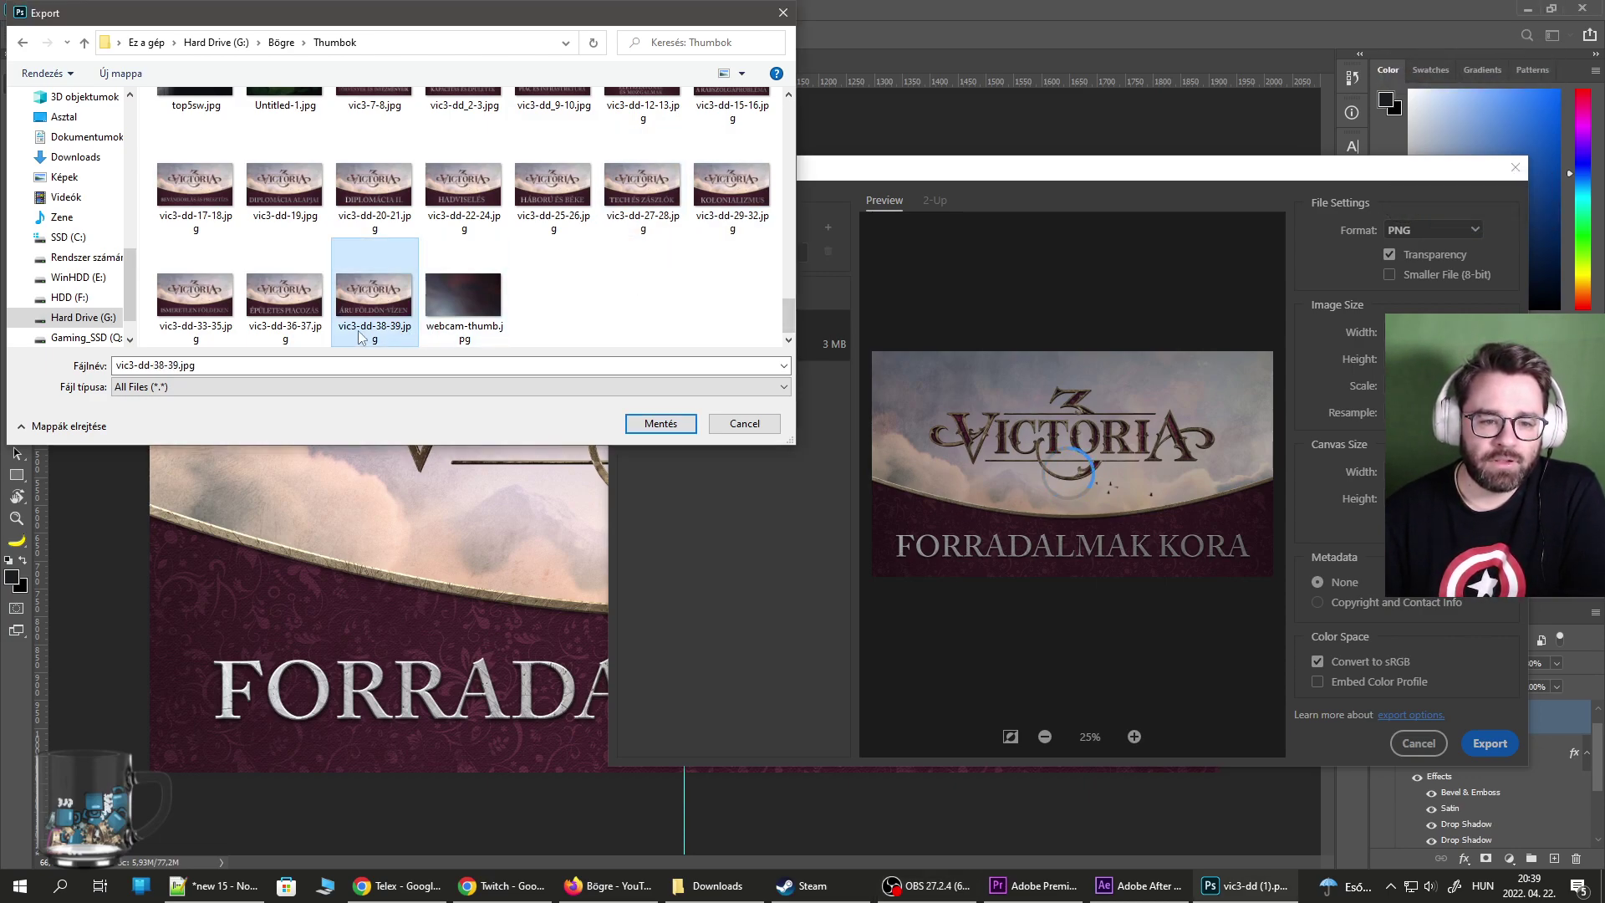
left_click(383, 333)
left_click_drag(374, 326, 400, 326)
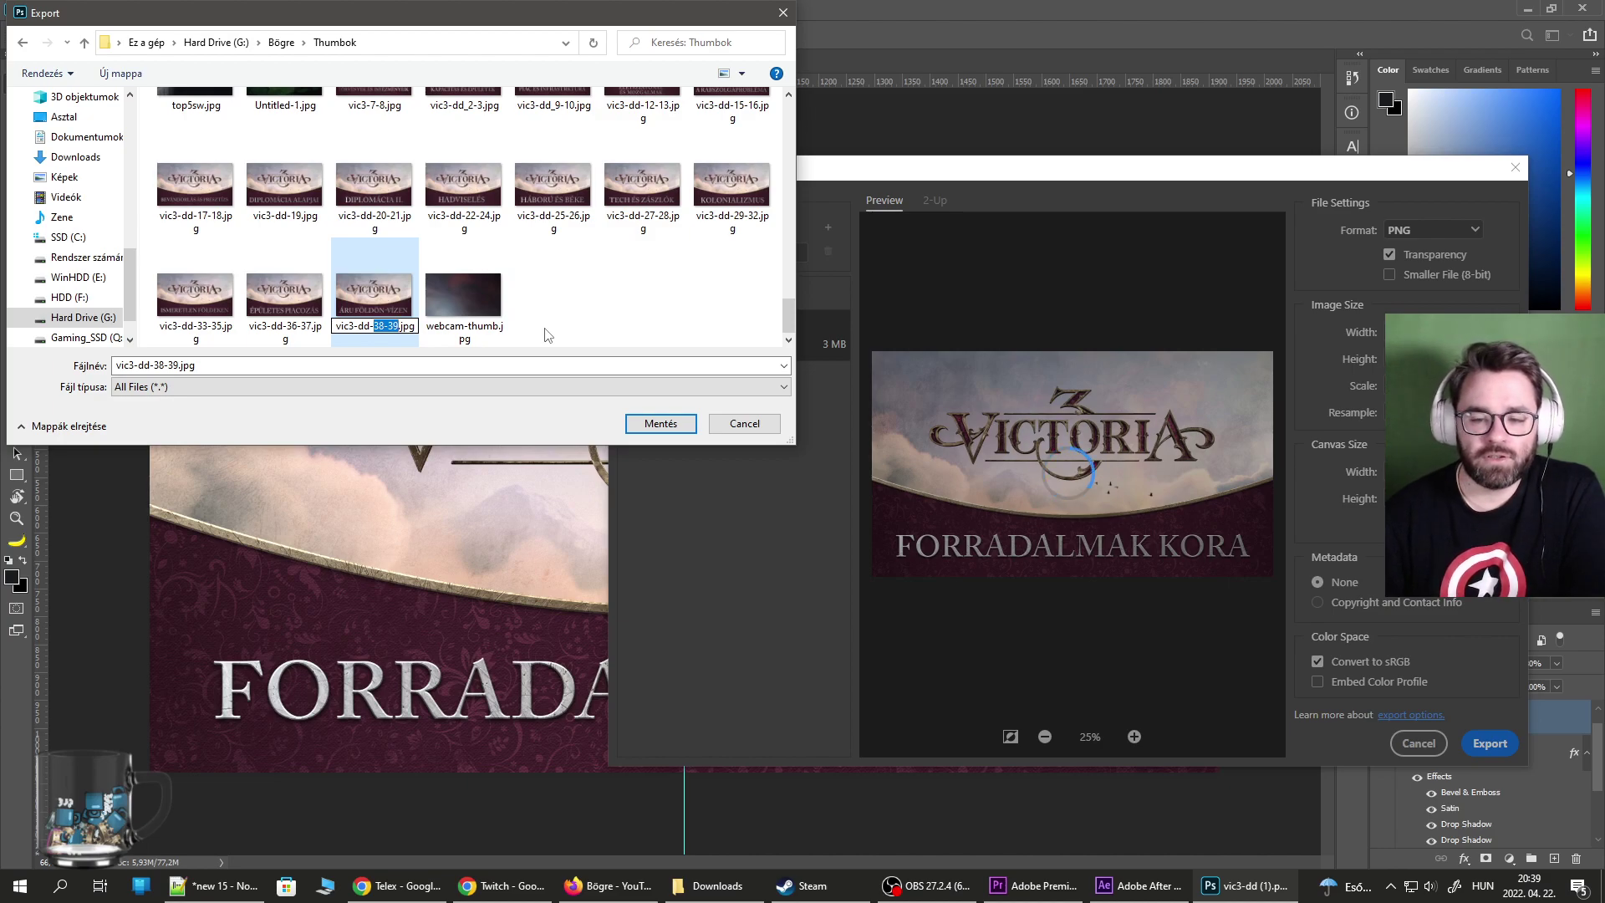
key("Escape")
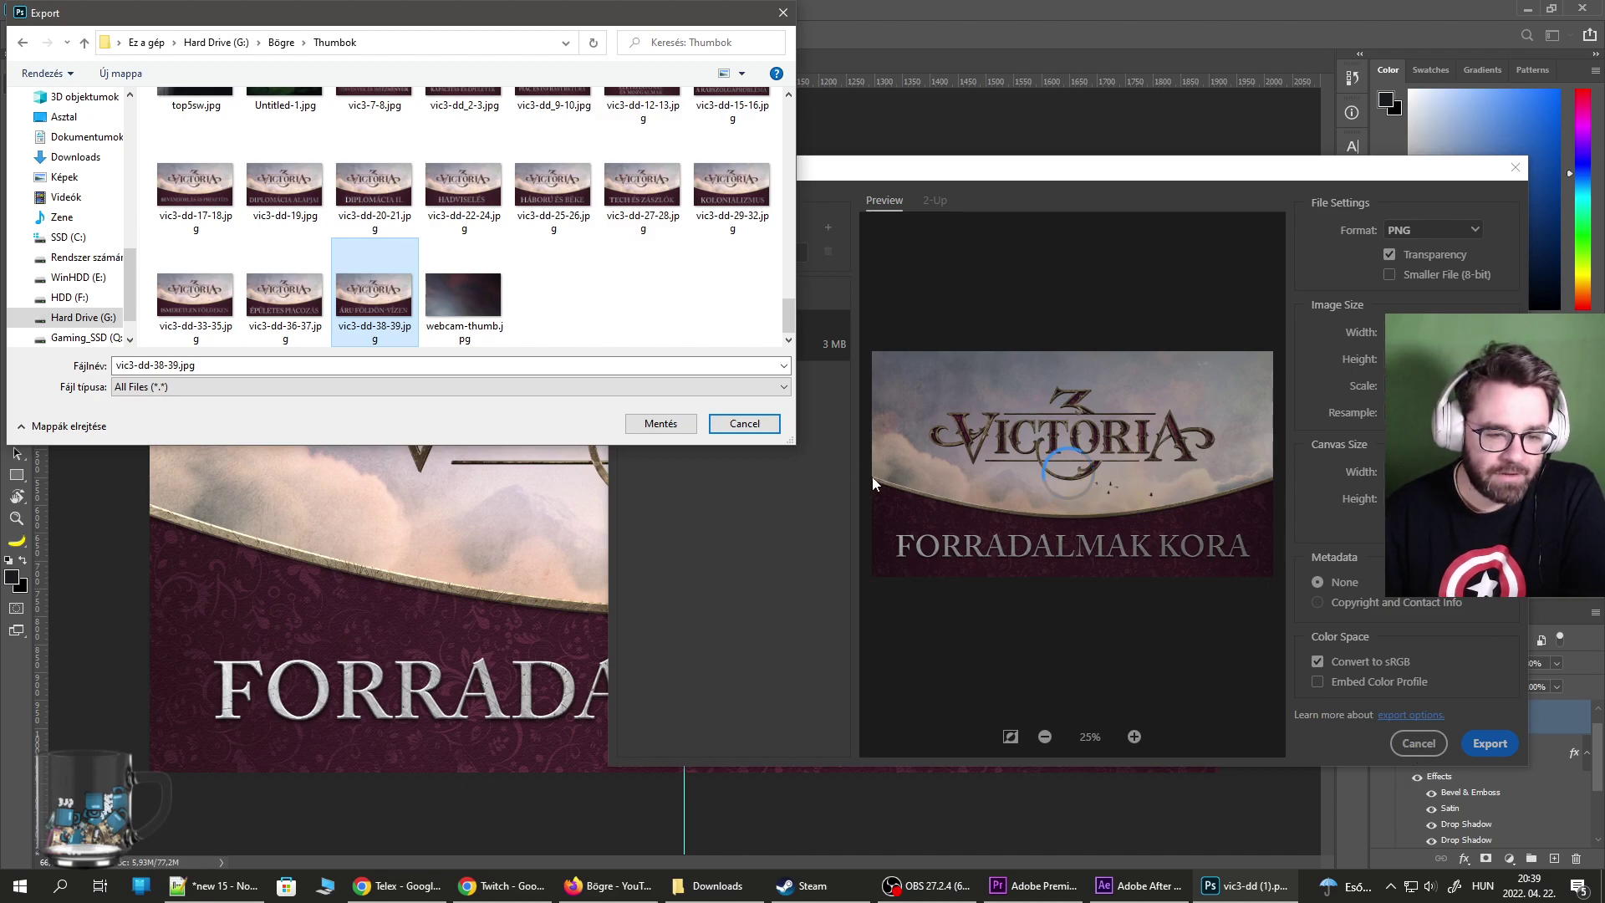
left_click(744, 424)
left_click(1419, 744)
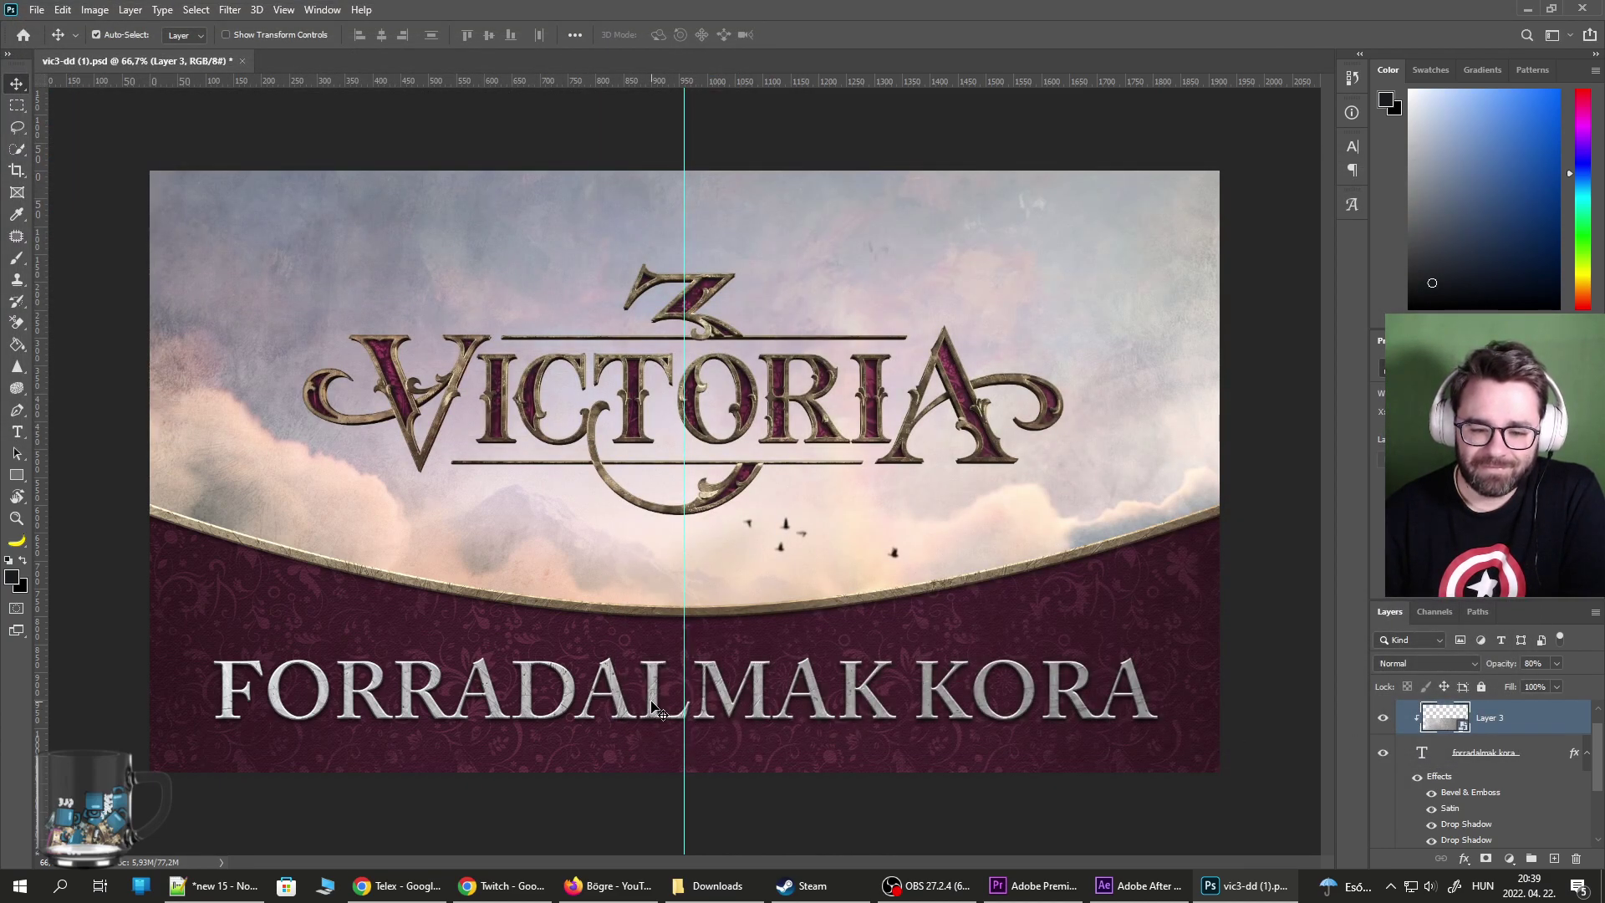
Move the FORRADALMAK KORA title slightly down in the purple band to Y 985.93 px, keeping it centred at X 960 px.
left_click_drag(656, 711, 652, 710)
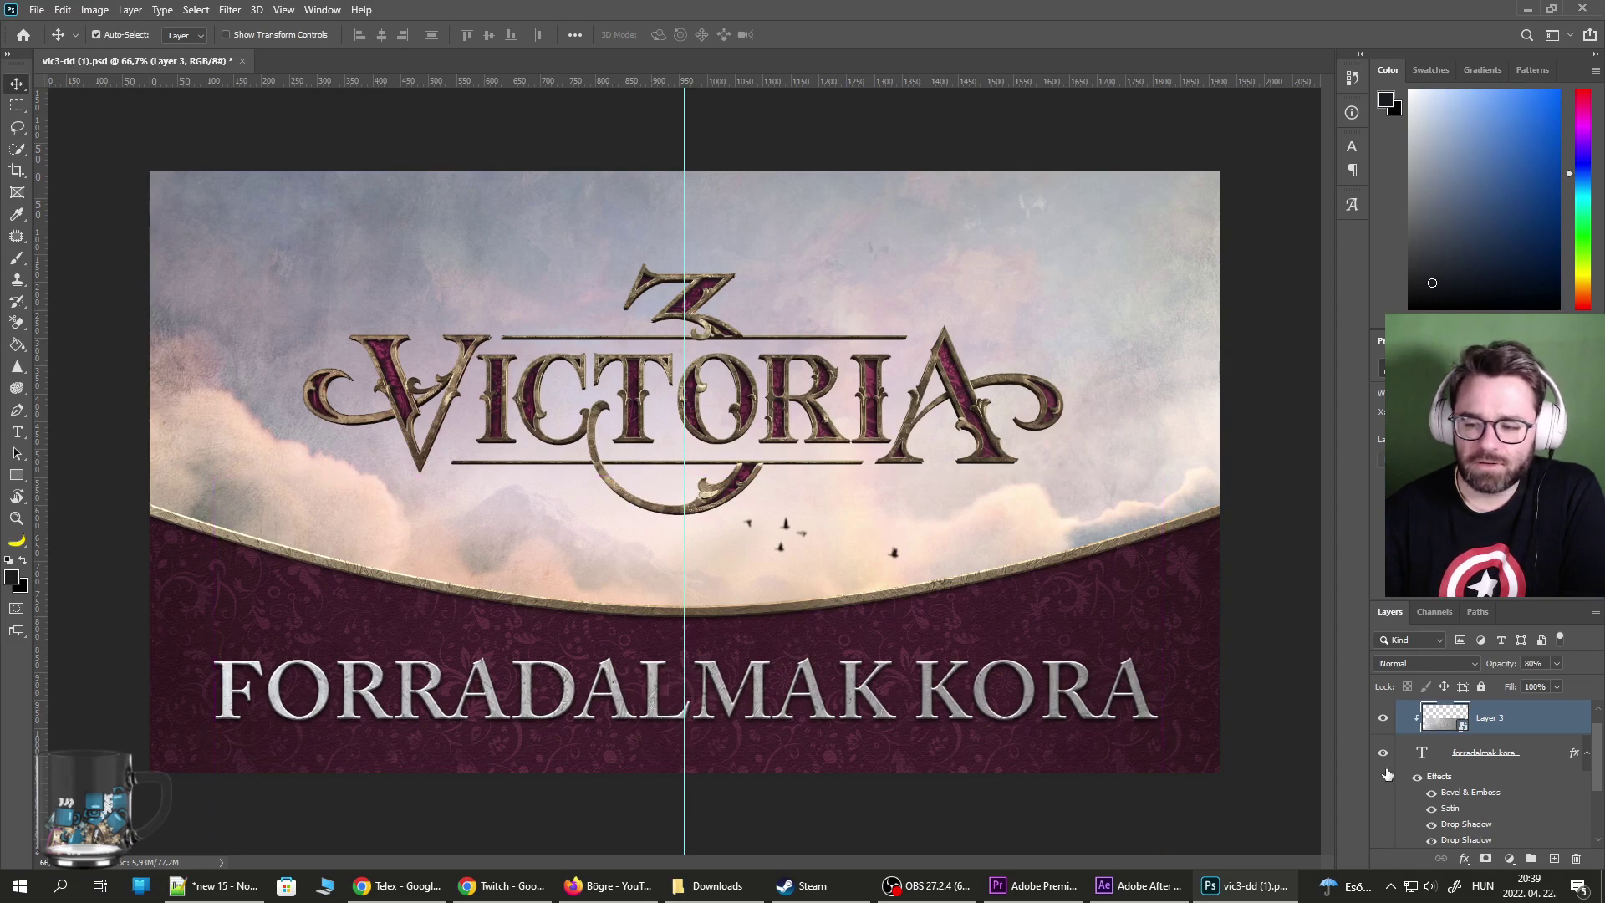
left_click(1544, 763)
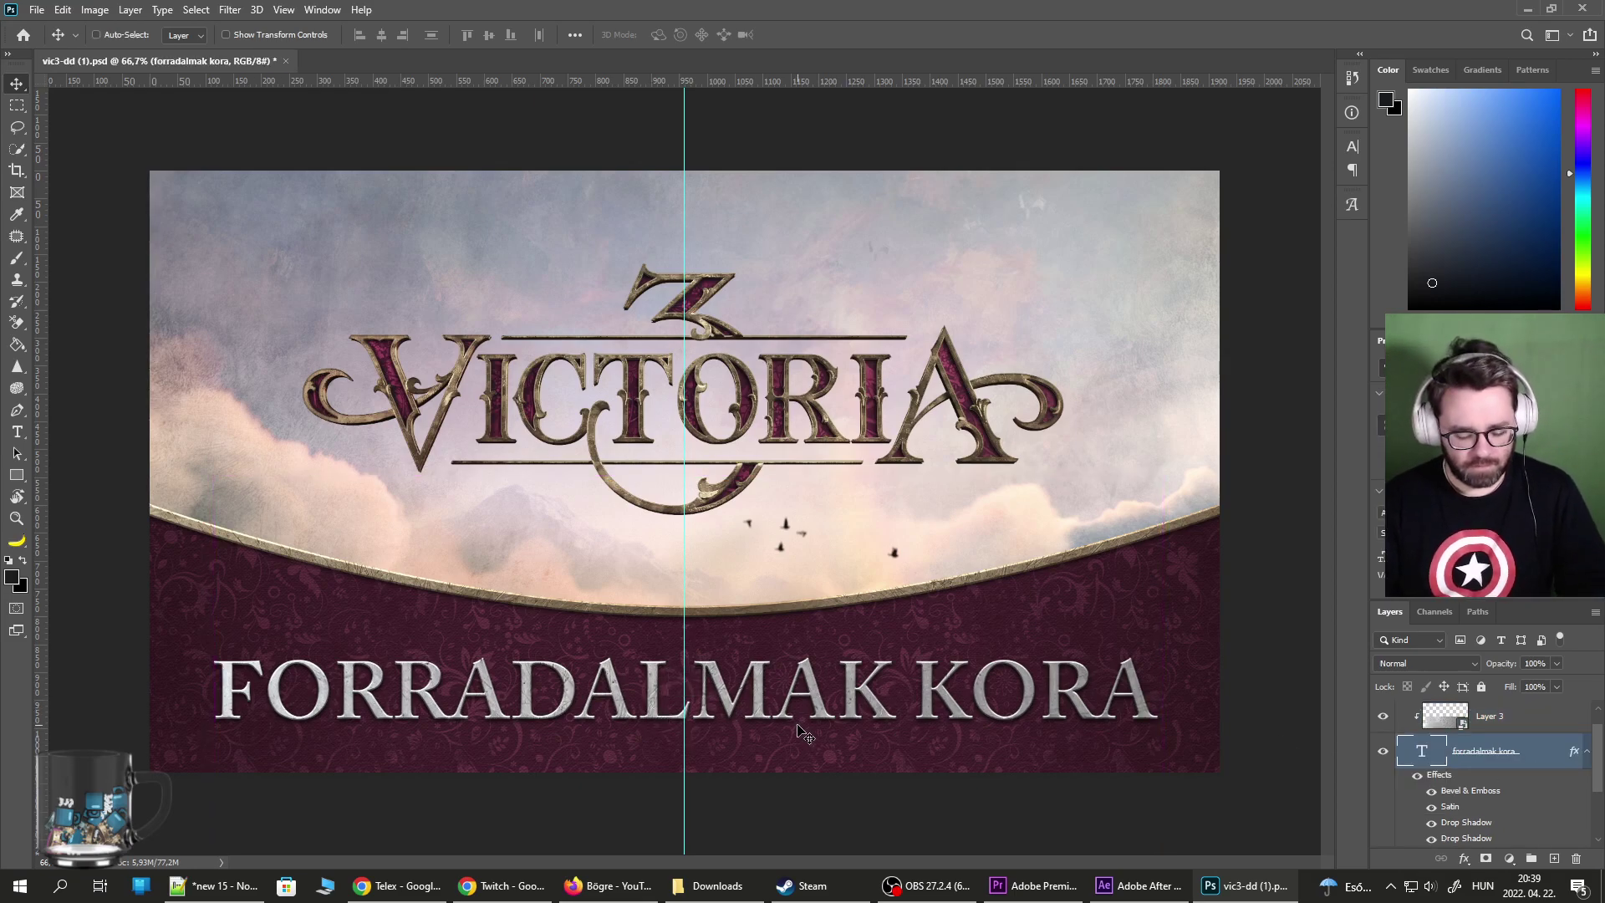
key("ctrl+t")
left_click_drag(617, 720, 618, 723)
key("Down")
key("Down")
key("Down")
key("Down")
key("Down")
key("Down")
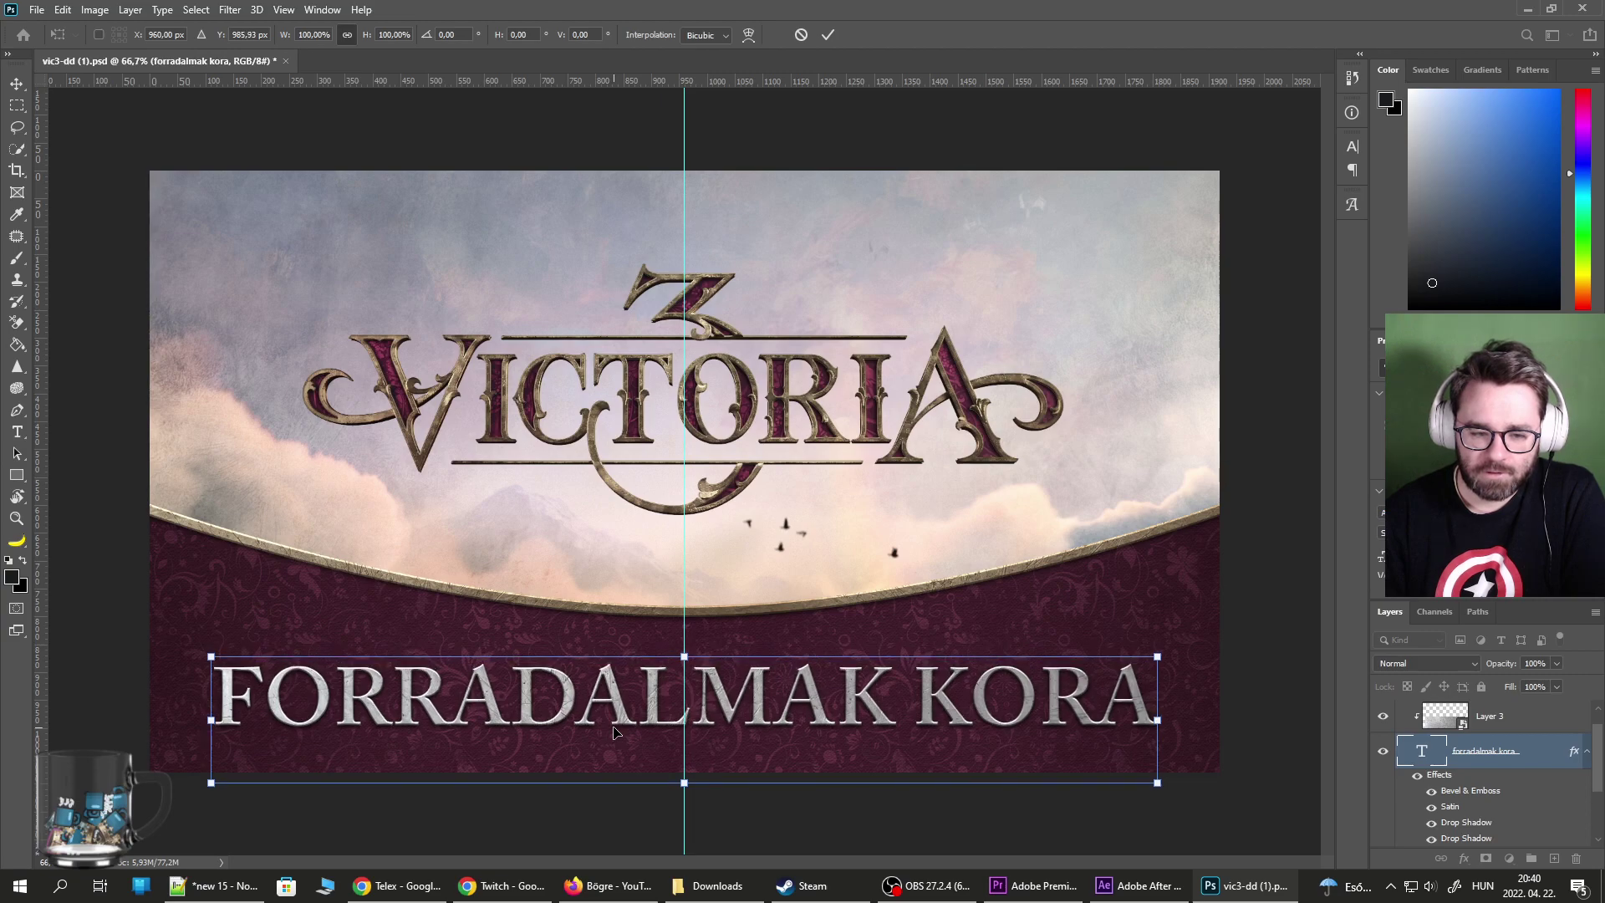
key("Return")
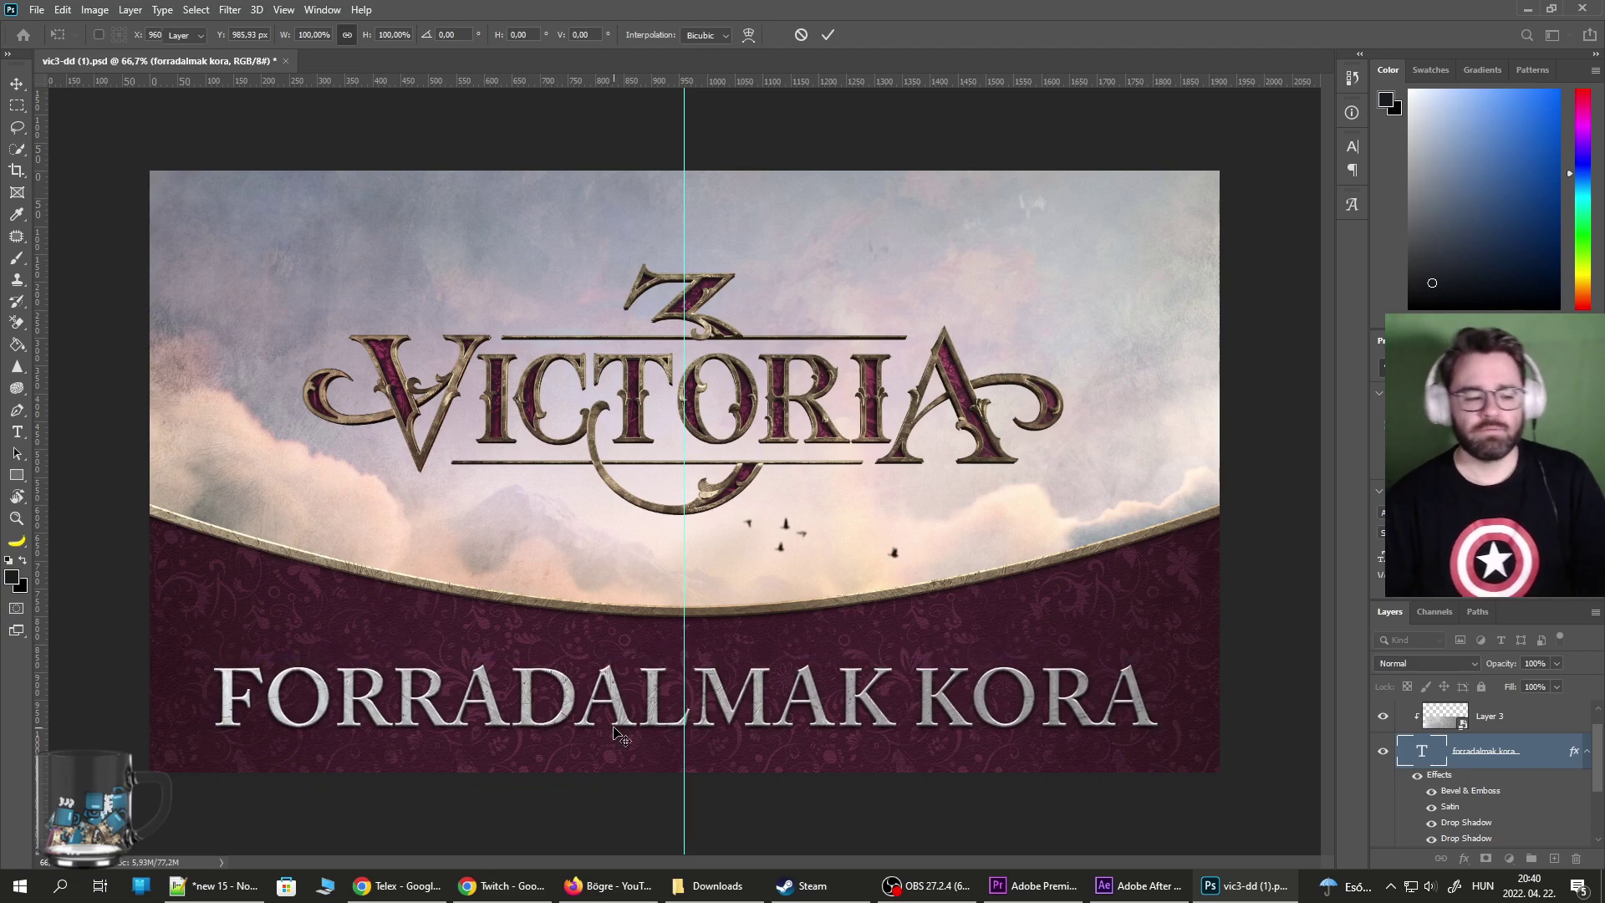
Start a PNG export of the thumbnail at 1x size and choose the Thumbok folder inside Bögre on drive G: as its destination.
key("ctrl+alt+shift+w")
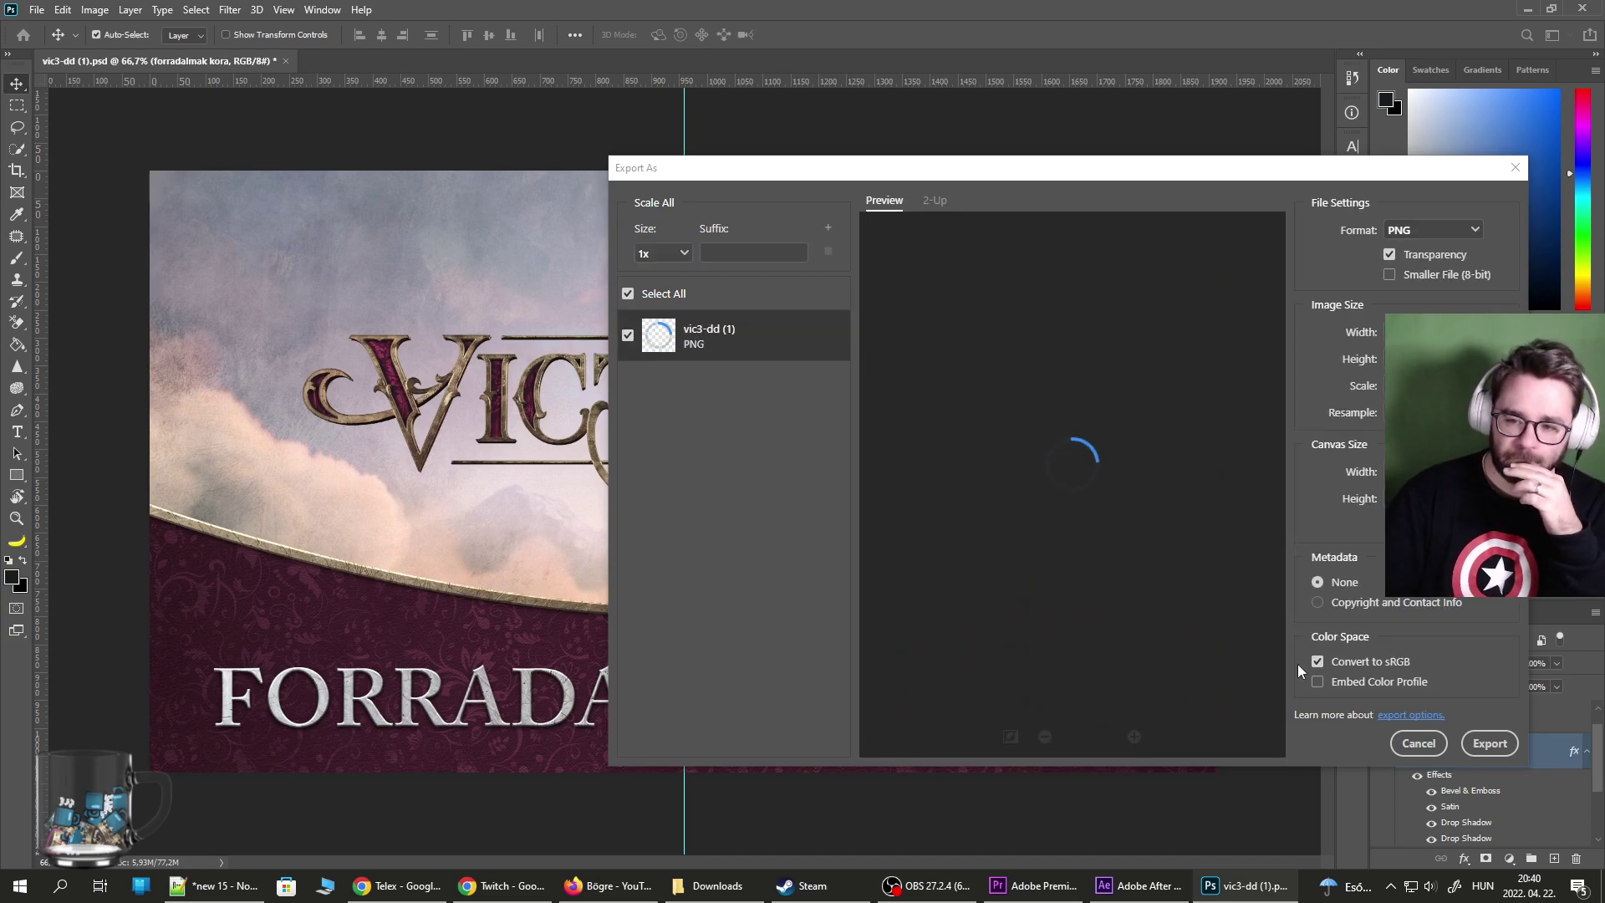
left_click(1493, 745)
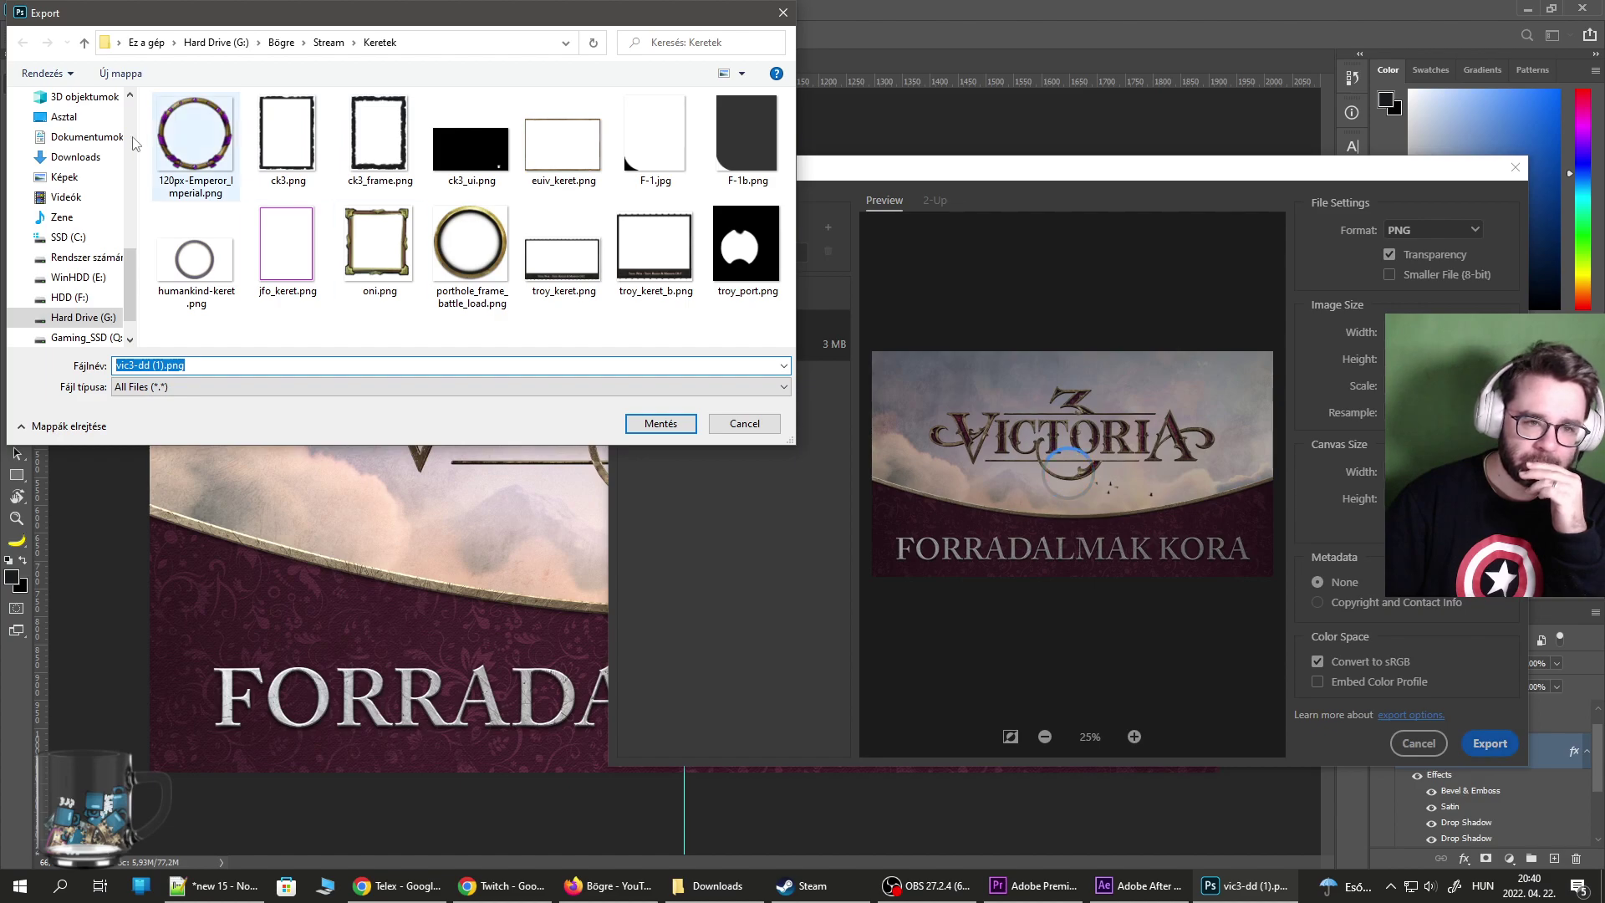
scroll(75, 184, "up", 6)
left_click(65, 177)
scroll(586, 251, "down", 1)
double_click(734, 310)
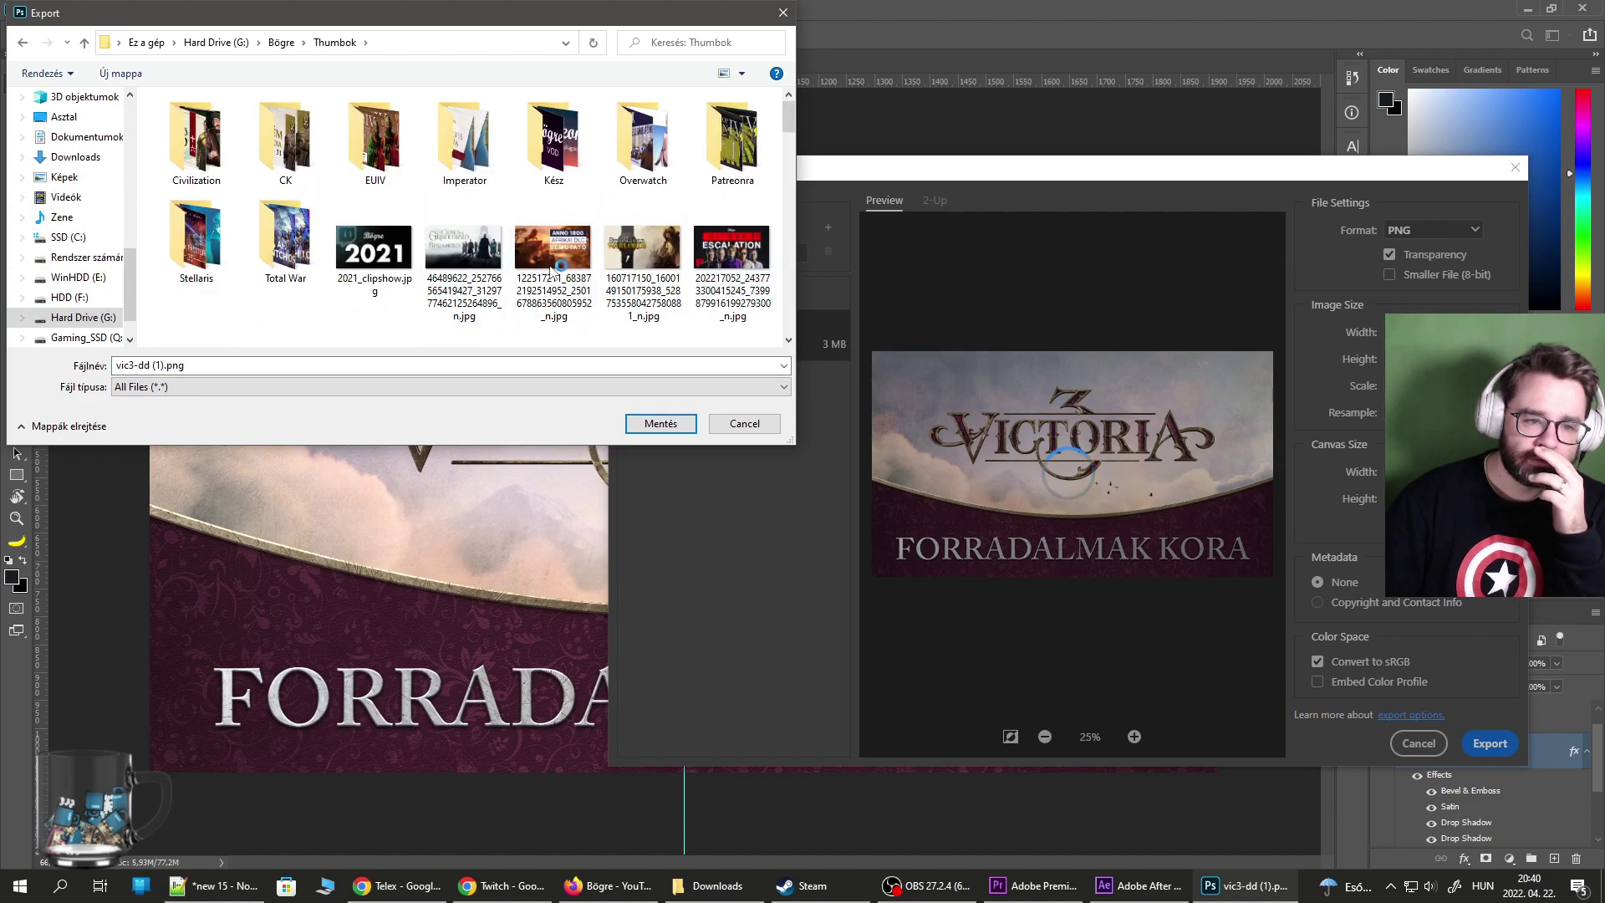
Base the export's file name on vic3-dd-38-39.jpg, change it to vic3-dd-40-41.jpg, and save the thumbnail.
scroll(494, 288, "down", 10)
left_click(374, 297)
left_click(329, 366)
double_click(159, 365)
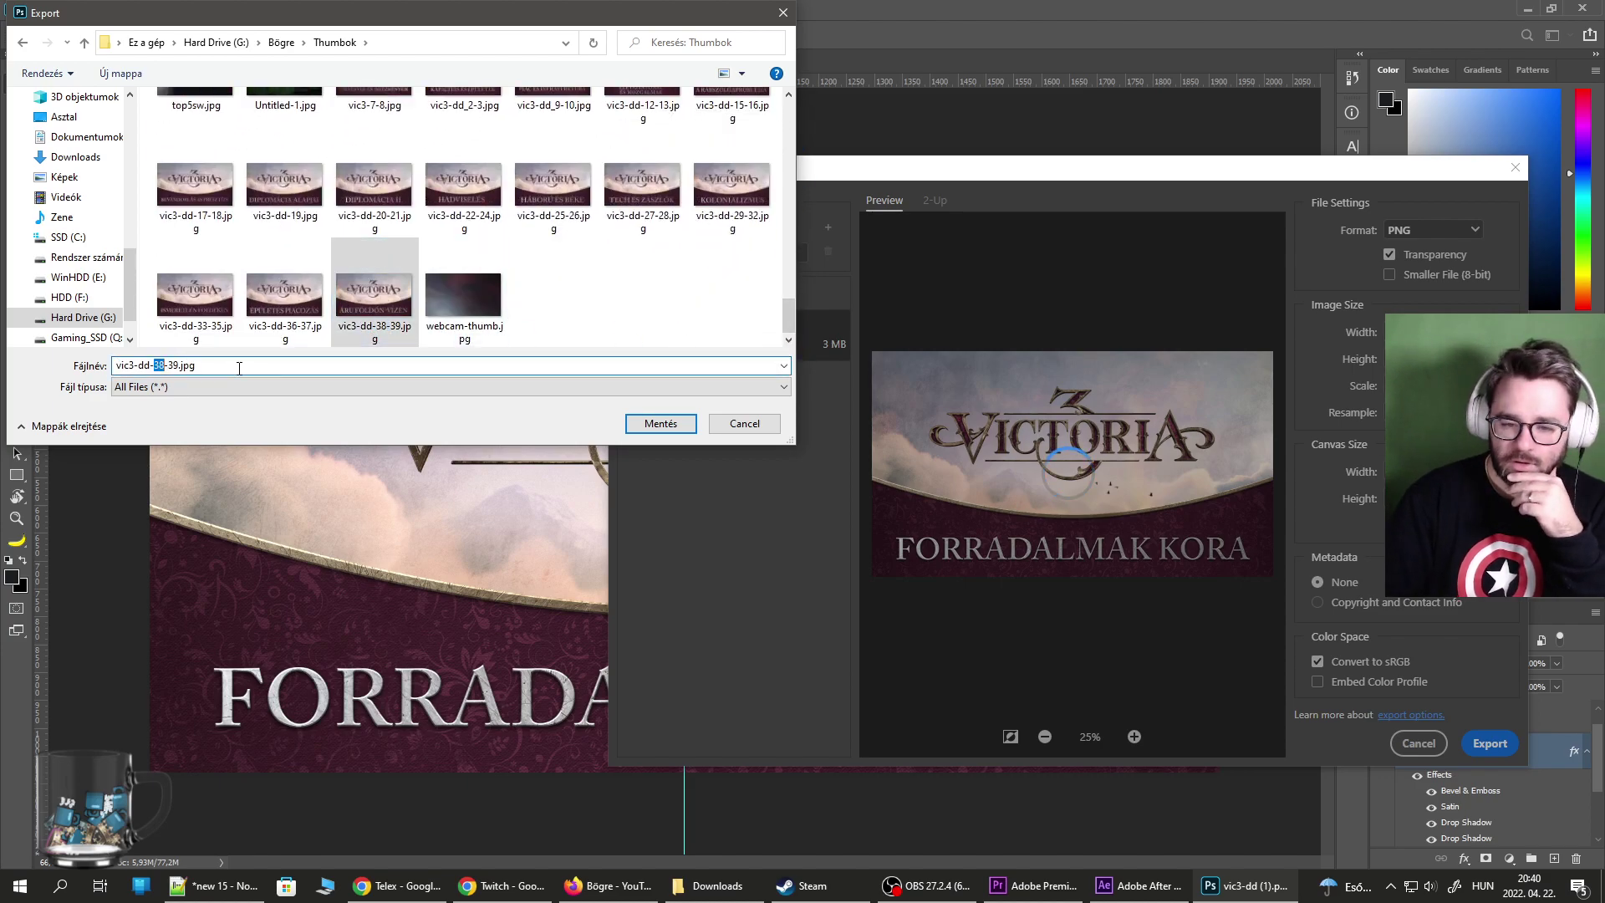
type("40")
key("Delete")
key("Delete")
type("41")
key("Return")
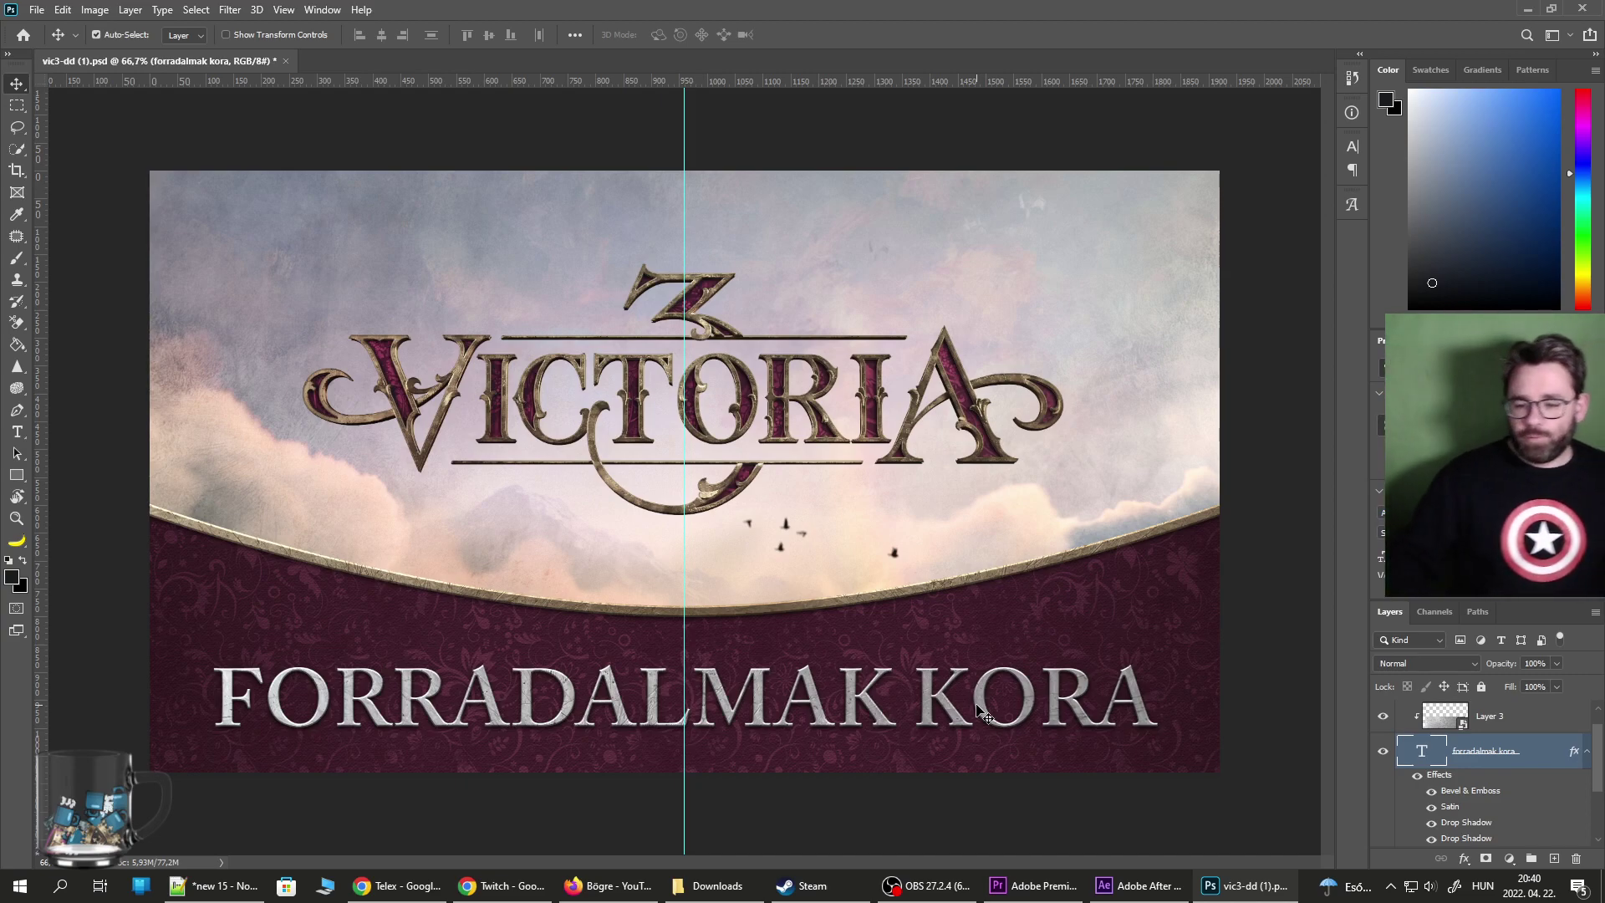
Switch to Premiere Pro and check the vic3_dd_40-43 sequence's opening at 00;00;11;13 and 00;00;13;09.
left_click(1045, 886)
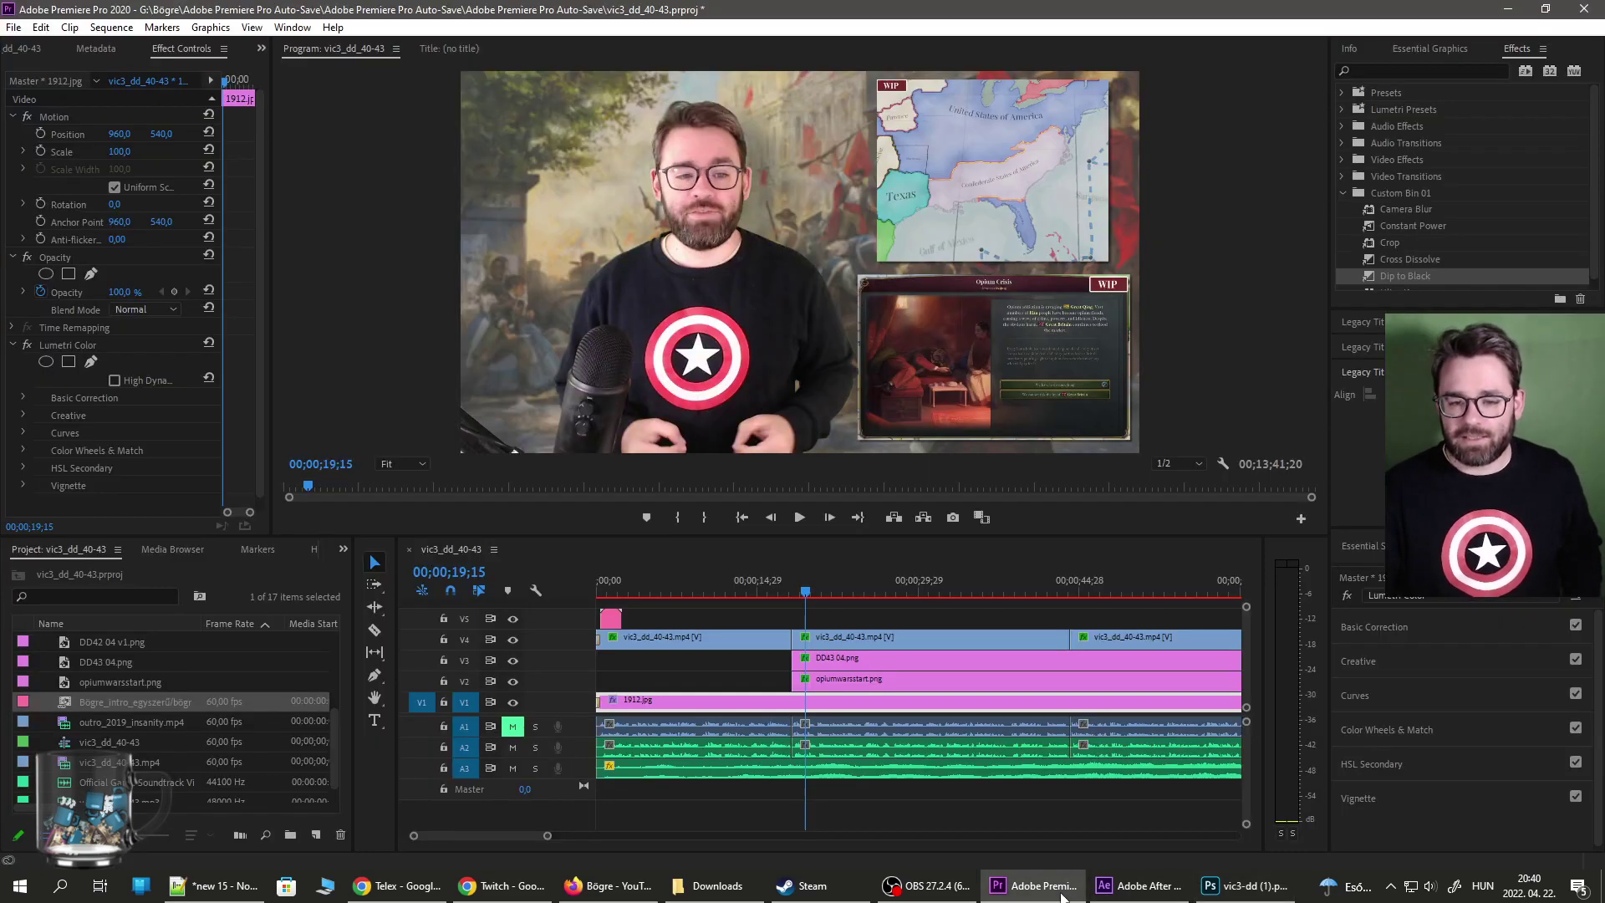
left_click(1004, 791)
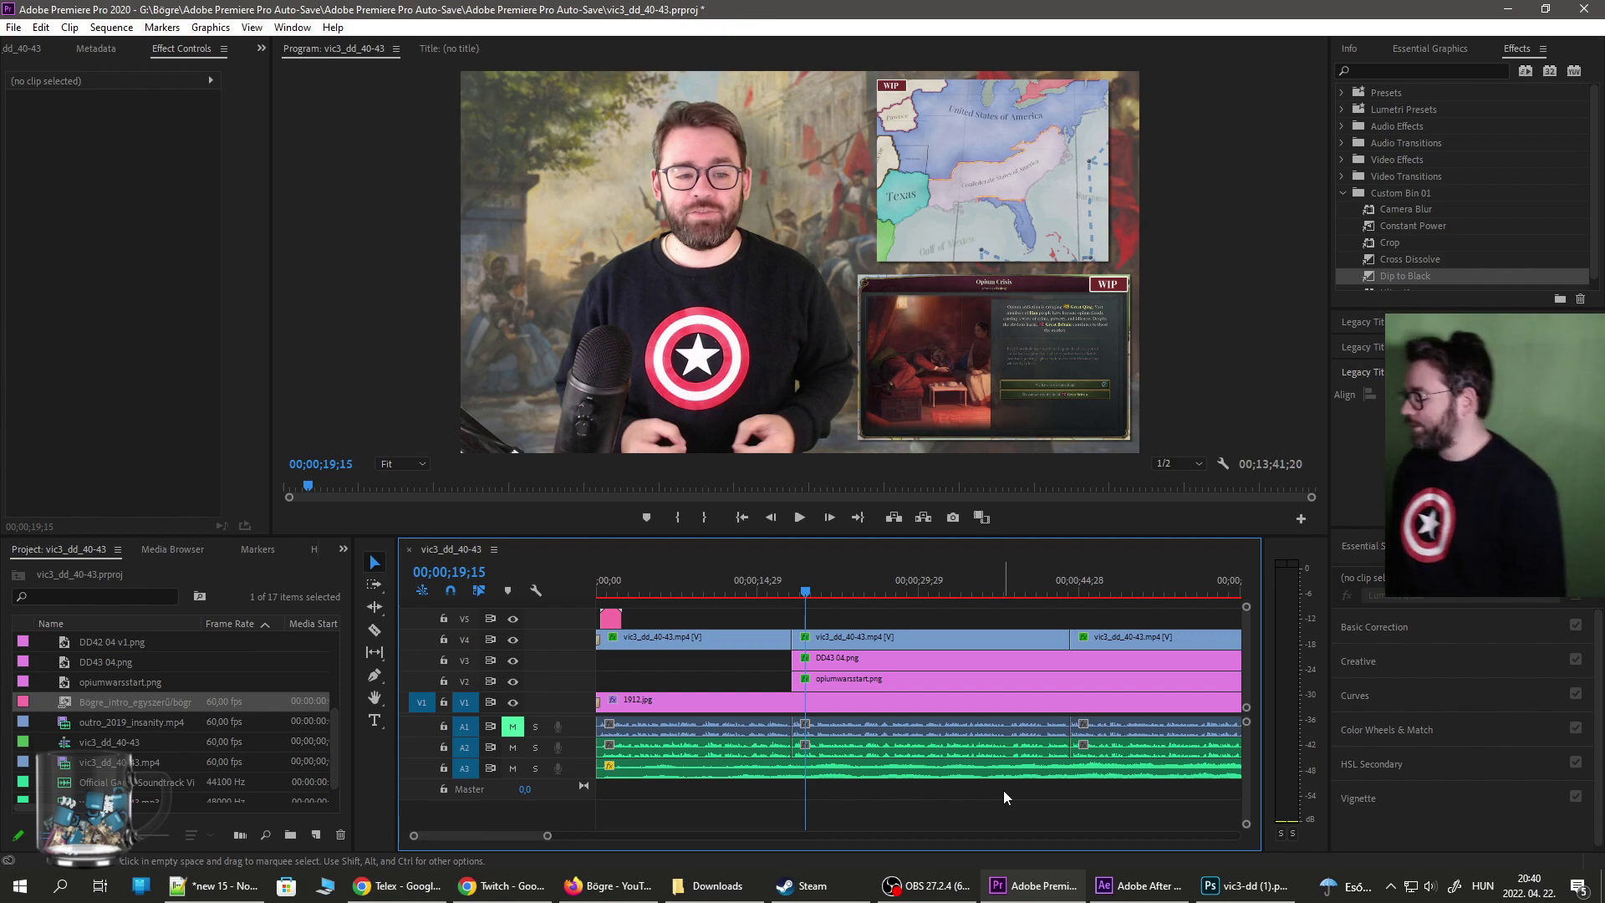
left_click(721, 584)
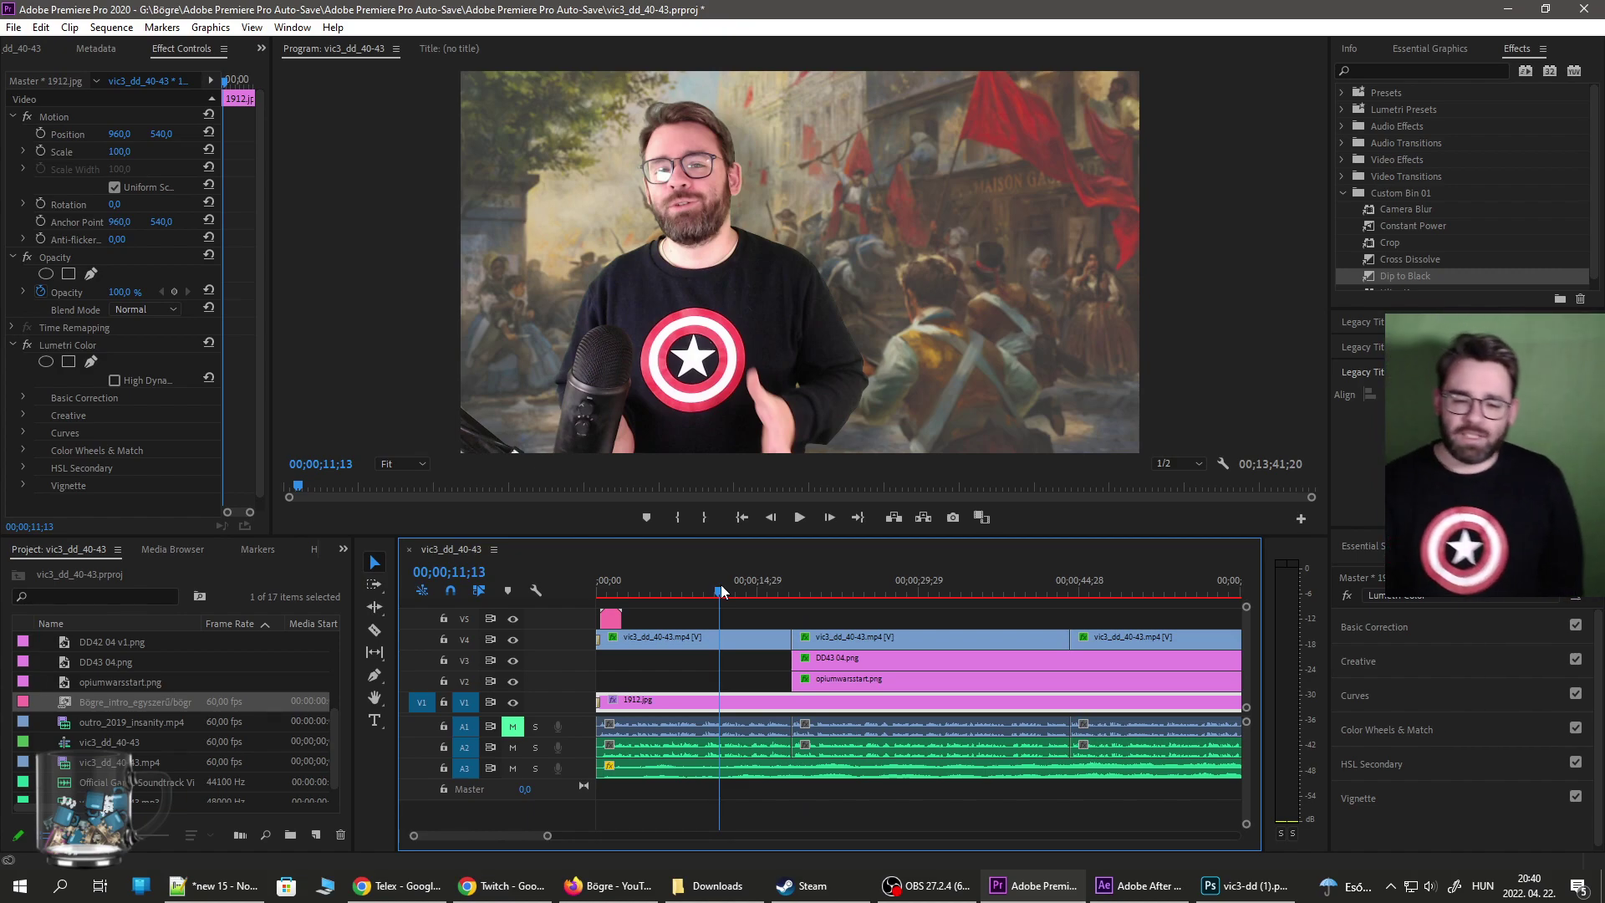
left_click(740, 592)
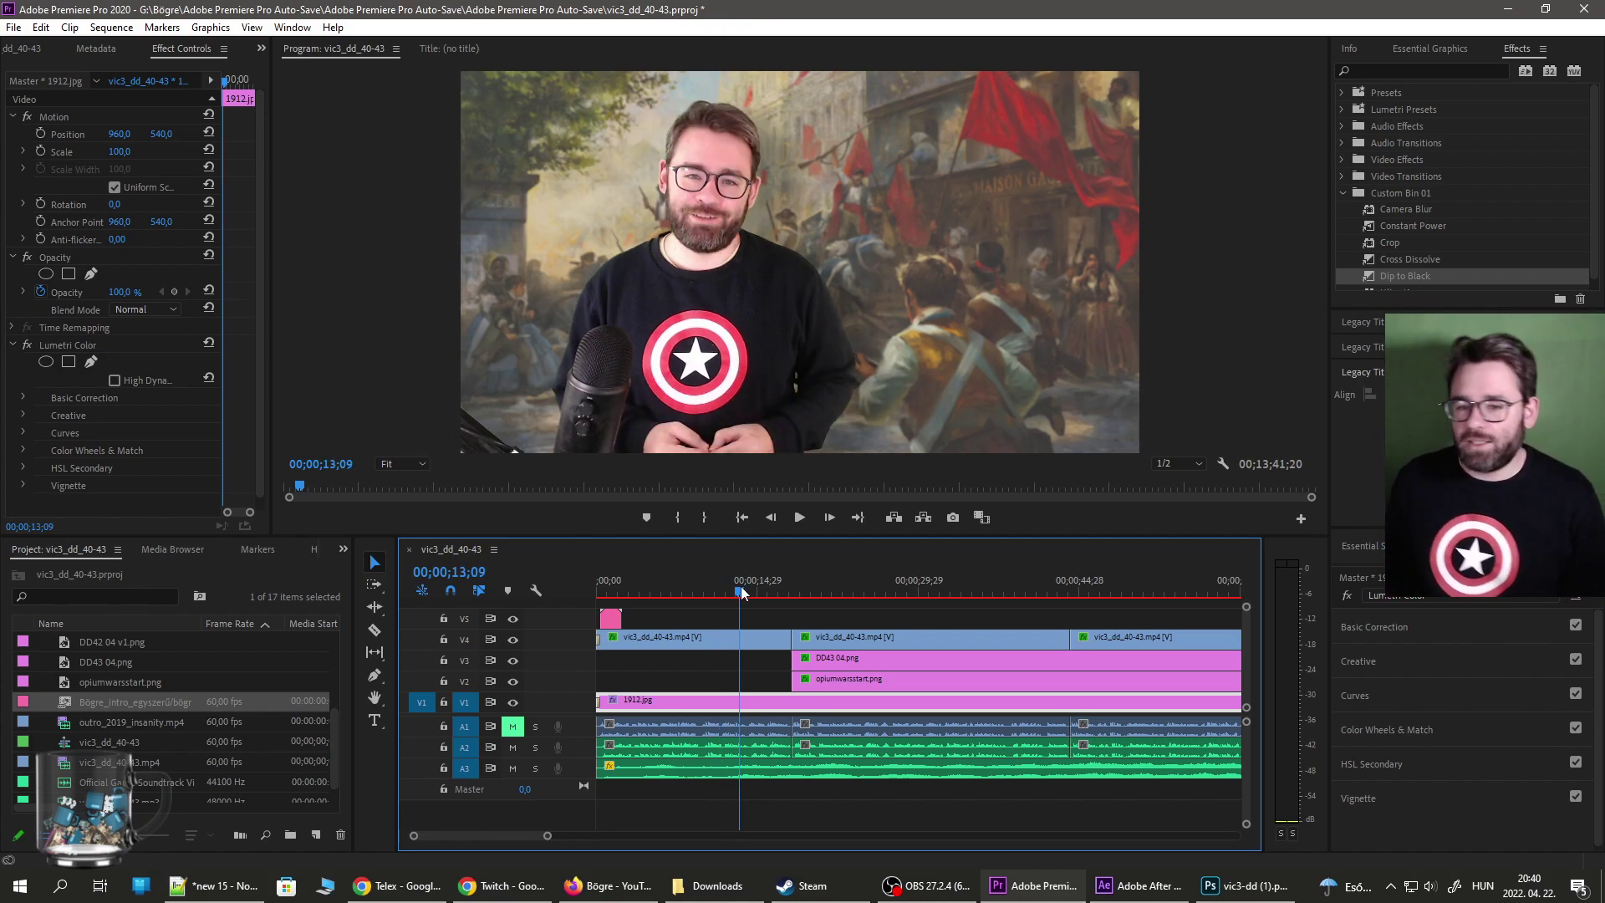